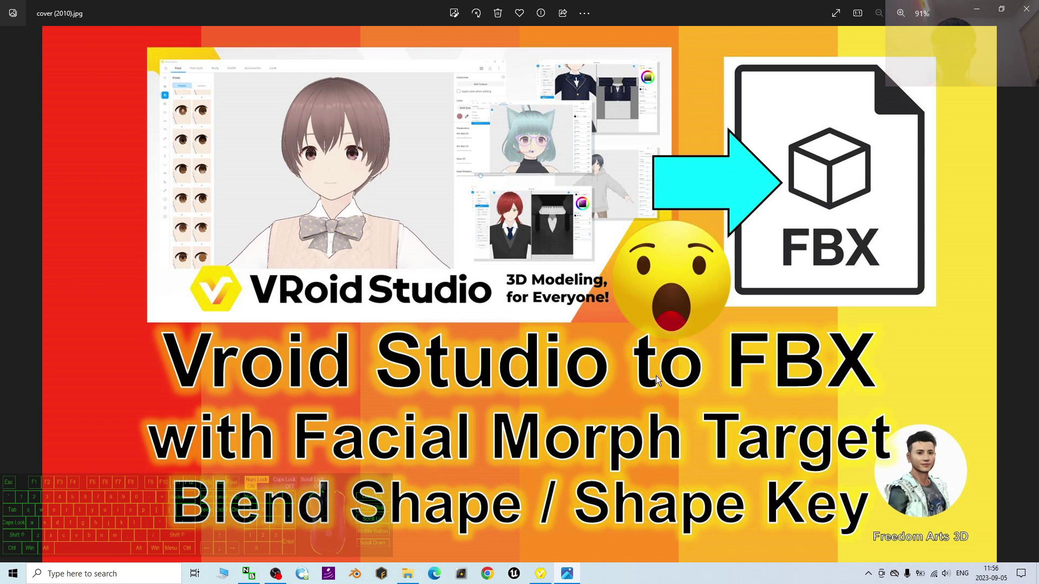
# - Switch to VRoid Studio, create a new character model from a base body, and maximize the window
pyautogui.click(606, 493)
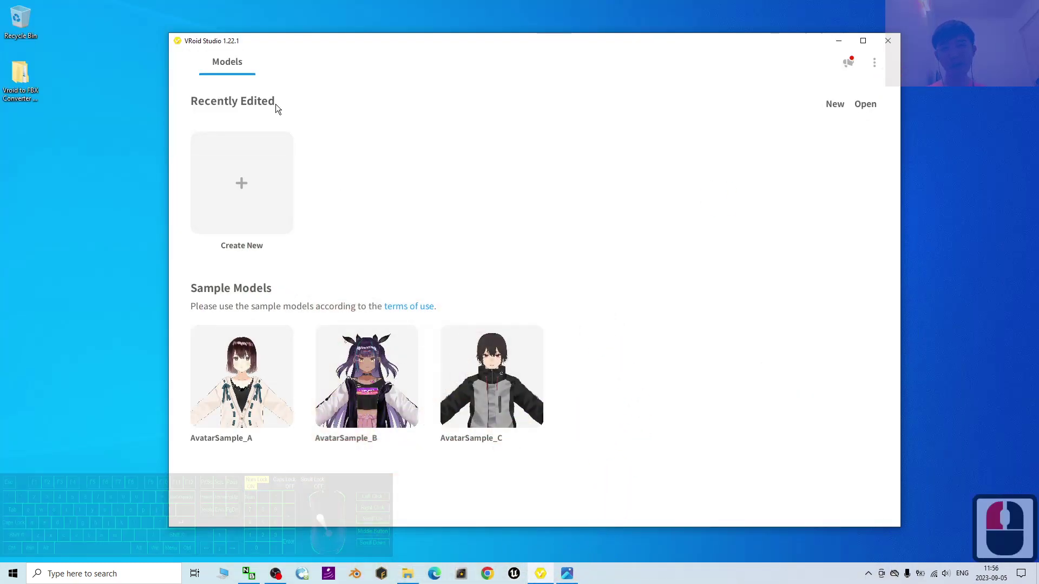
pyautogui.click(548, 578)
pyautogui.click(548, 578)
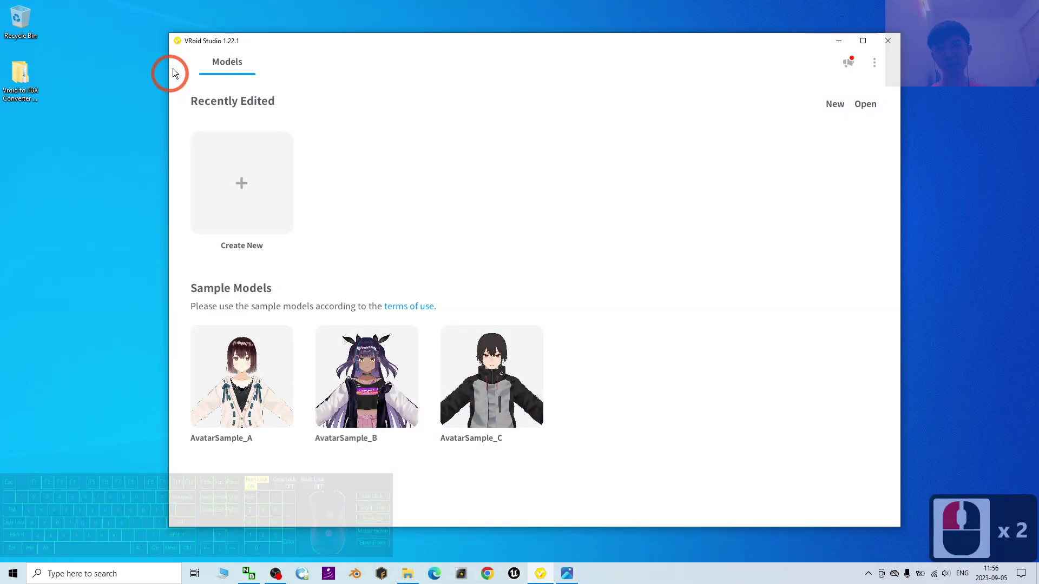
pyautogui.click(222, 199)
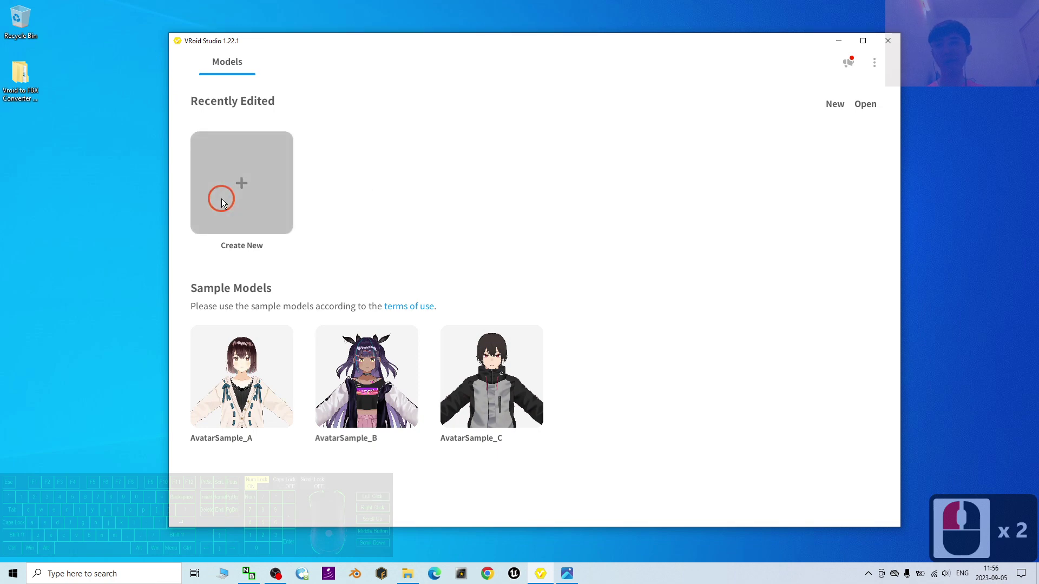
pyautogui.click(497, 314)
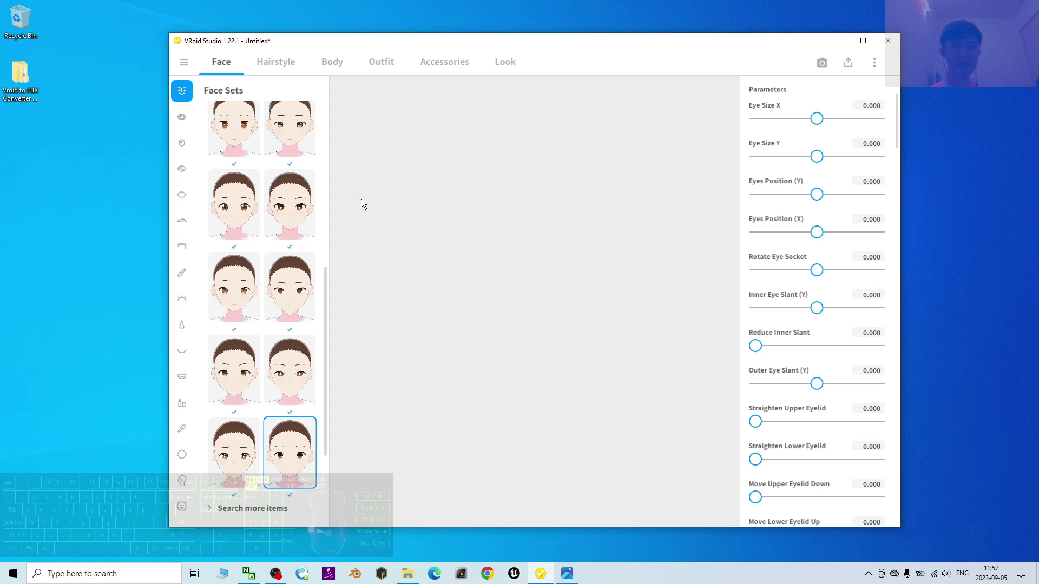
pyautogui.click(863, 41)
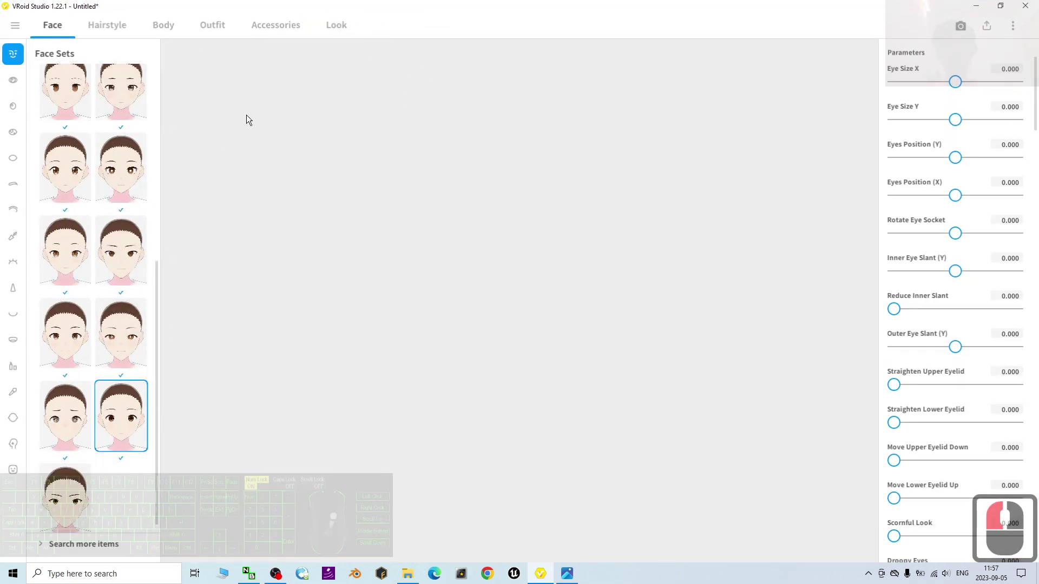
# - Give the character the brown hairstyle set with two hair buns and thin side braids
pyautogui.click(110, 30)
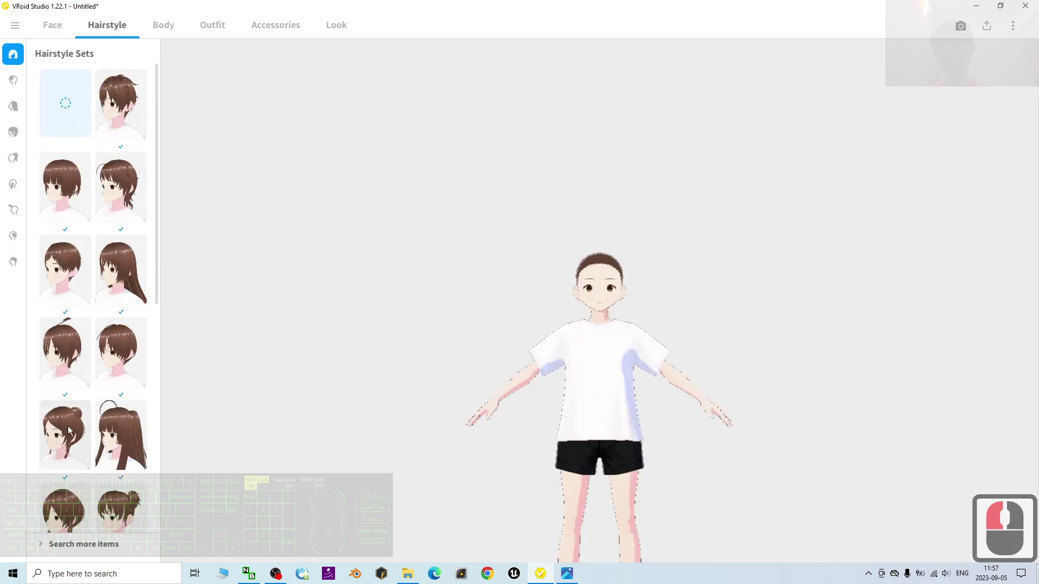
pyautogui.click(623, 350)
pyautogui.scroll(3, 615, 352)
pyautogui.scroll(4, 611, 363)
pyautogui.keyDown('shift'); pyautogui.moveTo(608, 378); pyautogui.dragTo(638, 319, button='middle'); pyautogui.keyUp('shift')
pyautogui.moveTo(642, 321)
pyautogui.mouseDown(button='right')
pyautogui.moveTo(651, 332)
pyautogui.moveTo(686, 324)
pyautogui.moveTo(650, 319)
pyautogui.mouseUp(button='right')
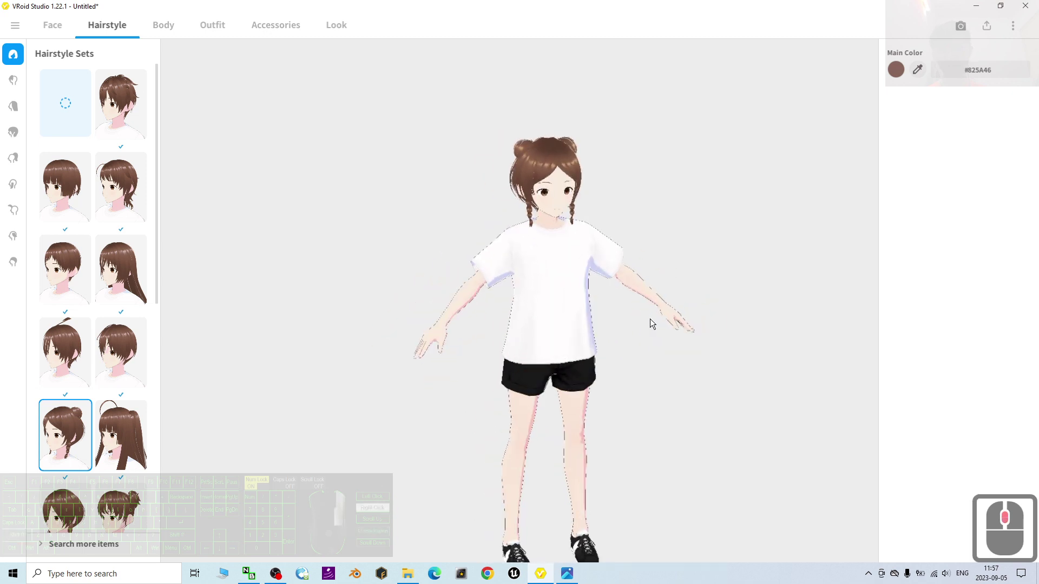
# - Dress the character in the whole outfit set with a white short-sleeved shirt and pink plaid skirt
pyautogui.click(210, 26)
pyautogui.scroll(-8, 129, 323)
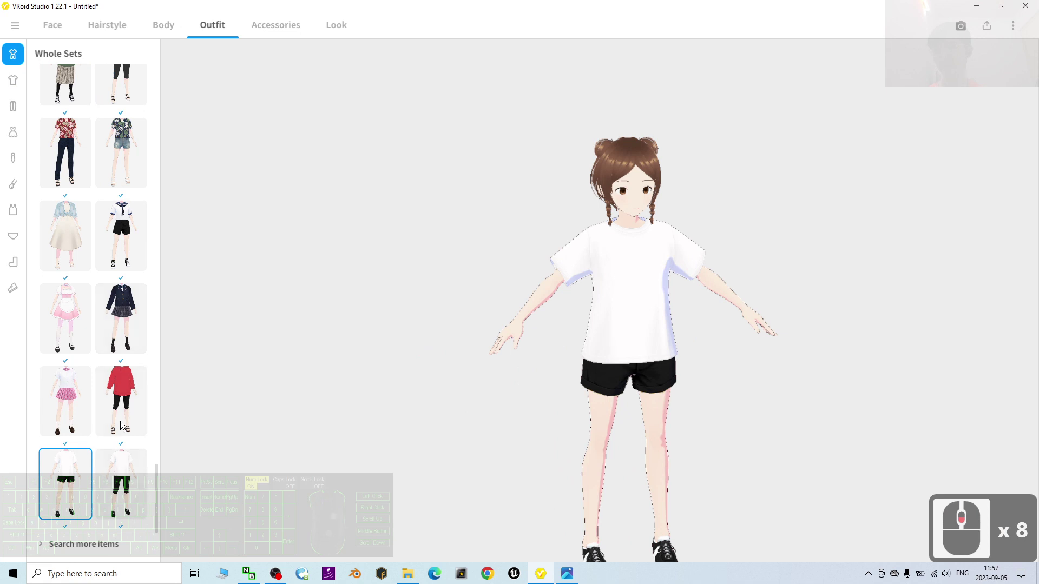
pyautogui.click(65, 401)
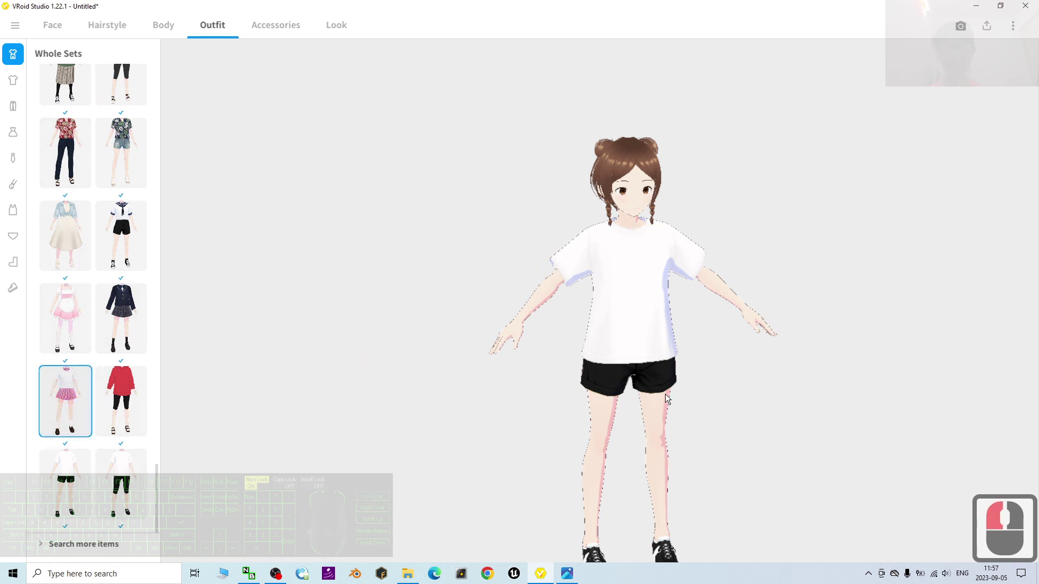
# - Examine the dressed character's full figure from different angles and distances
pyautogui.scroll(3, 757, 405)
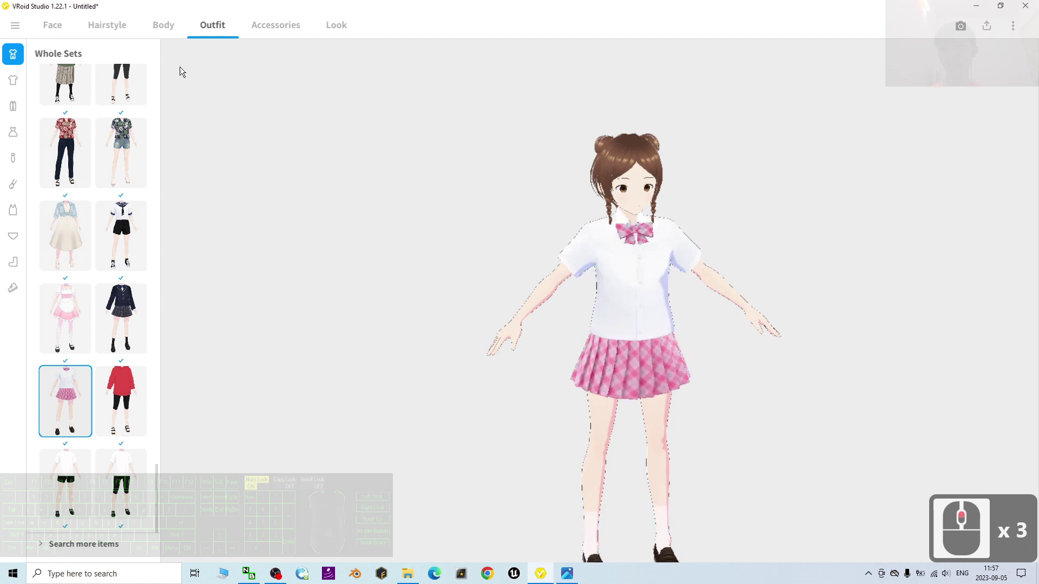
pyautogui.keyDown('shift'); pyautogui.moveTo(732, 382); pyautogui.dragTo(712, 307, button='middle'); pyautogui.keyUp('shift')
pyautogui.moveTo(720, 329)
pyautogui.mouseDown(button='right')
pyautogui.moveTo(691, 332)
pyautogui.moveTo(721, 335)
pyautogui.mouseUp(button='right')
pyautogui.keyDown('shift'); pyautogui.moveTo(695, 280); pyautogui.dragTo(668, 323, button='middle'); pyautogui.keyUp('shift')
pyautogui.middleClick(719, 327)
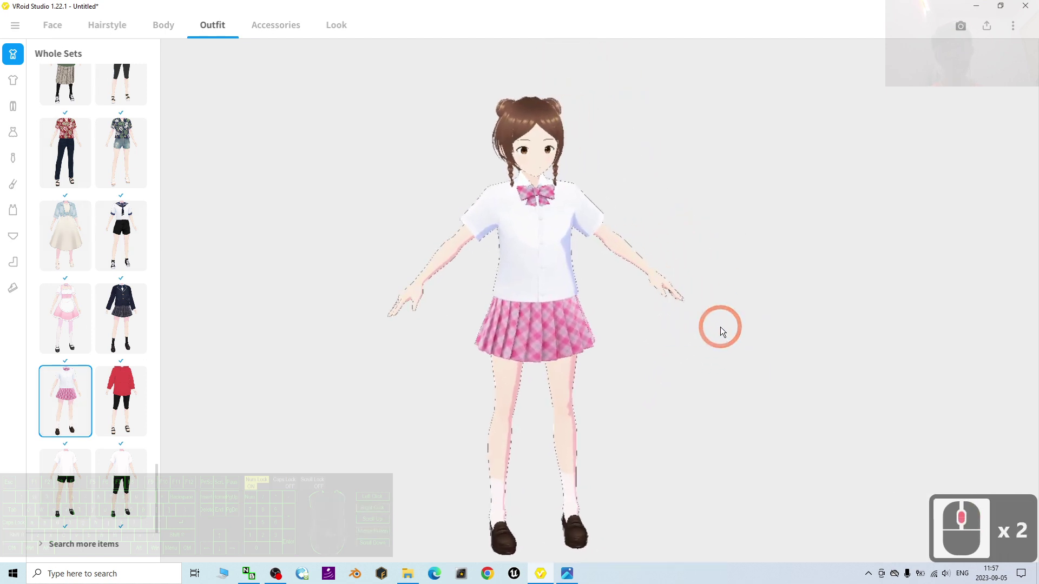
pyautogui.moveTo(722, 330); pyautogui.dragTo(715, 336, button='right')
pyautogui.scroll(20, 550, 173)
pyautogui.keyDown('shift'); pyautogui.scroll(6, 503, 158); pyautogui.keyUp('shift')
pyautogui.scroll(-20, 503, 163)
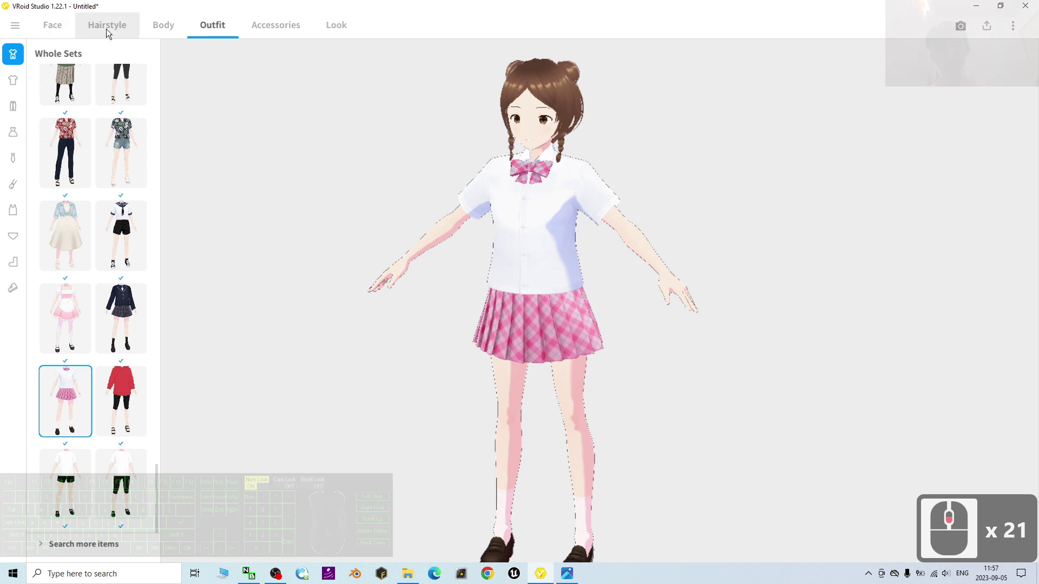
# - Try two eye sets on the face: the one with a round white pupil and the large-highlight one beside it
pyautogui.click(58, 26)
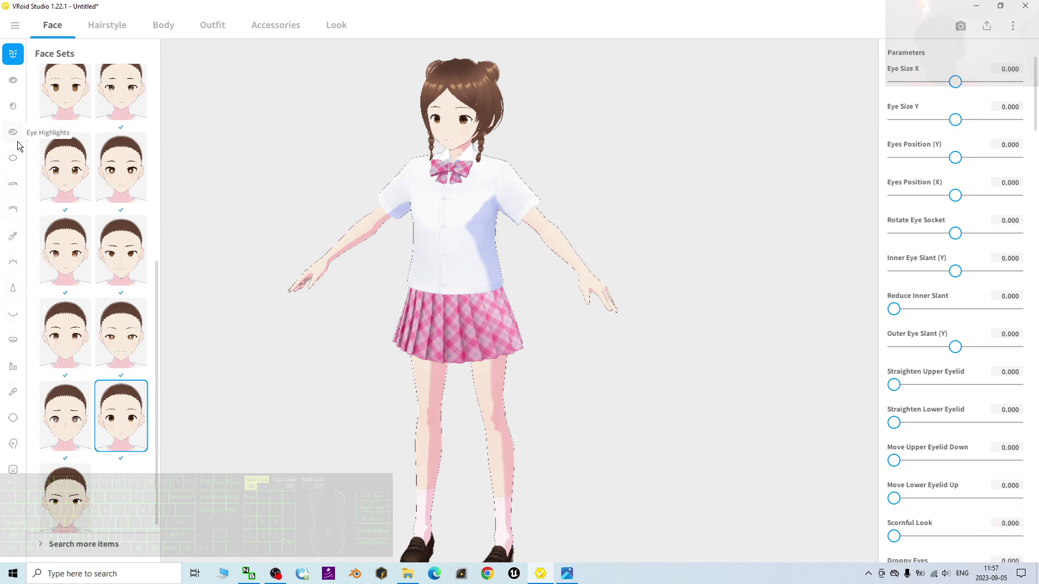
pyautogui.click(18, 82)
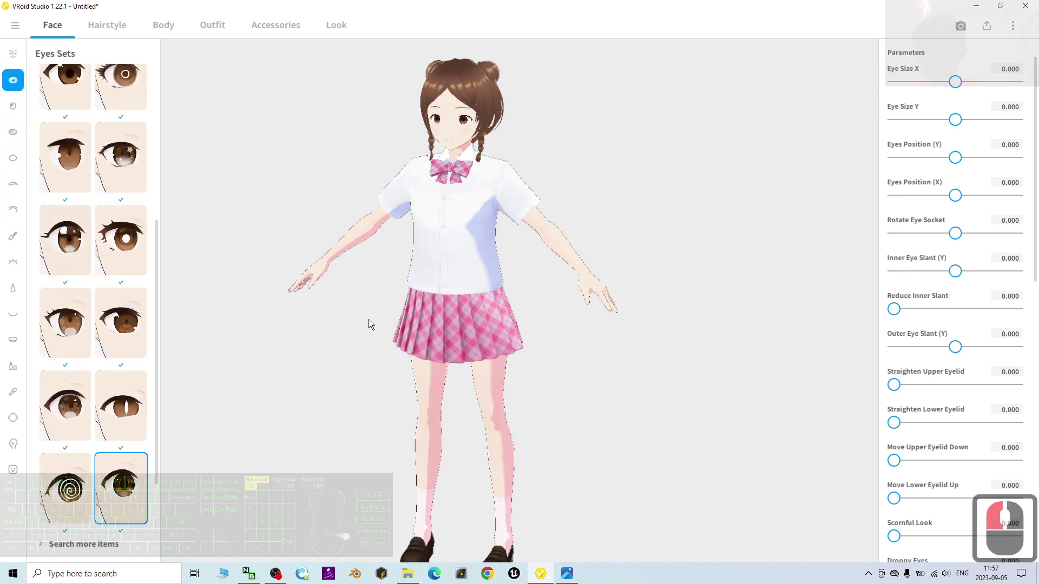
pyautogui.click(105, 248)
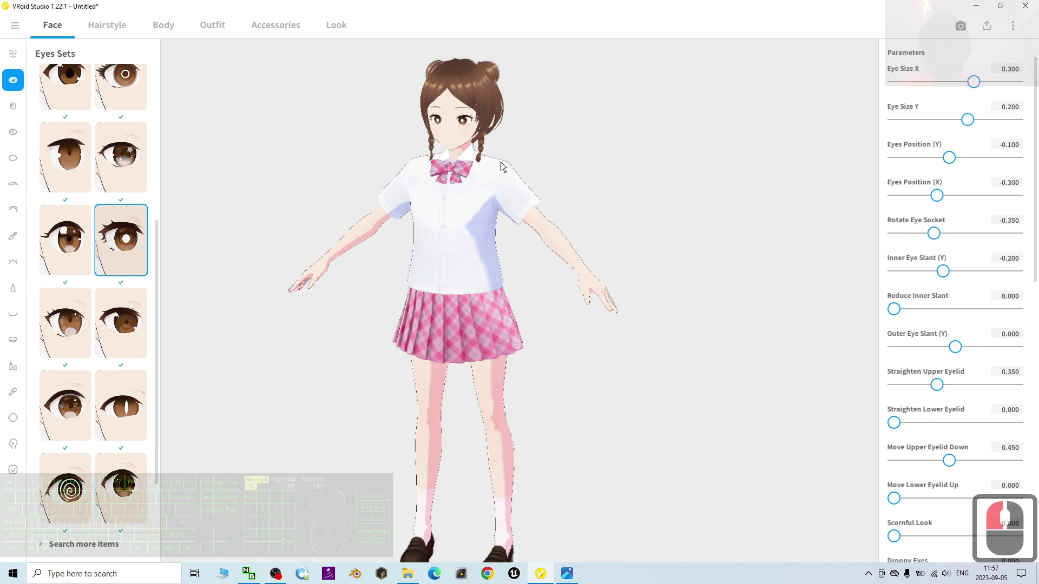
pyautogui.scroll(6, 496, 154)
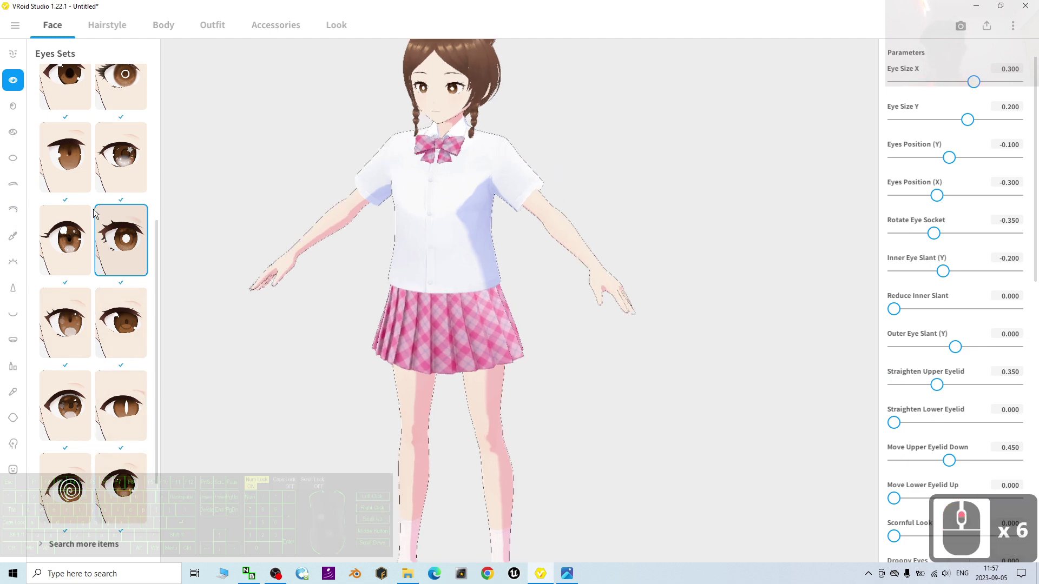
pyautogui.click(65, 240)
pyautogui.click(584, 163)
pyautogui.moveTo(584, 162); pyautogui.dragTo(565, 159)
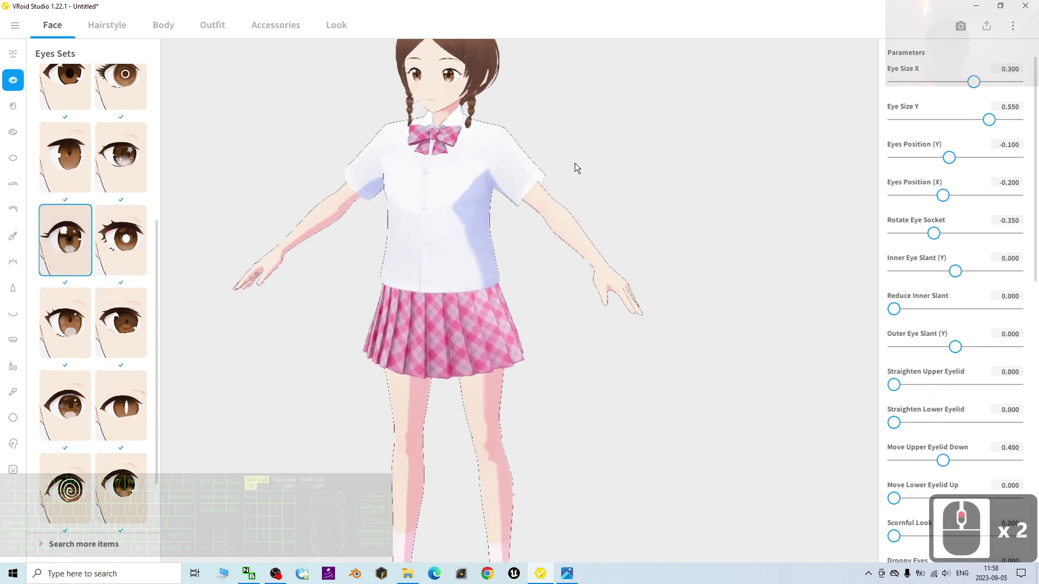
pyautogui.keyDown('shift'); pyautogui.moveTo(535, 134); pyautogui.dragTo(610, 244, button='right'); pyautogui.keyUp('shift')
pyautogui.scroll(2, 93, 112)
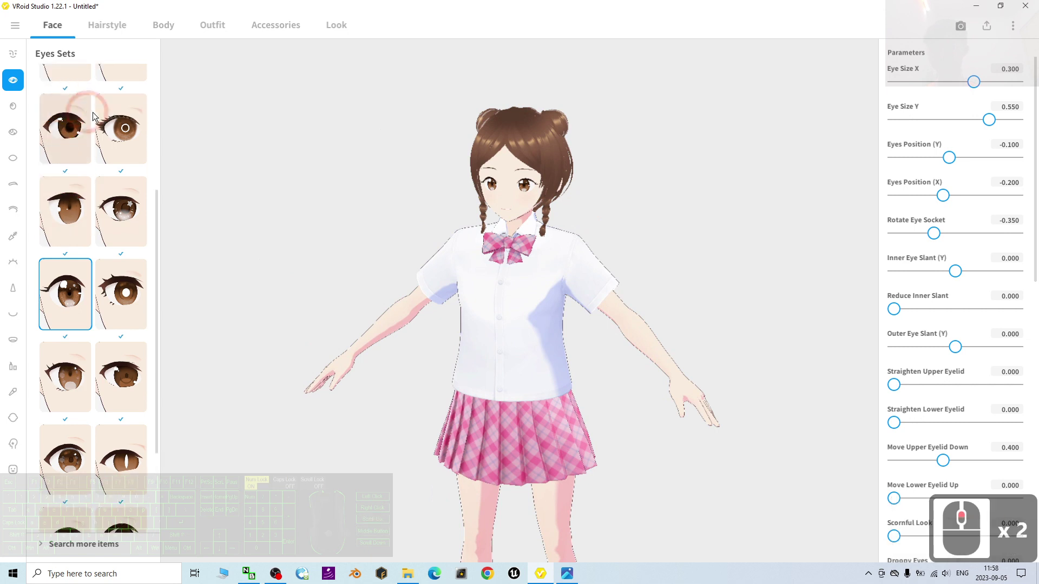
# - Try the eye set with the ringed pupil, and apply the eye set with the star-shaped highlight instead
pyautogui.click(114, 138)
pyautogui.scroll(7, 649, 241)
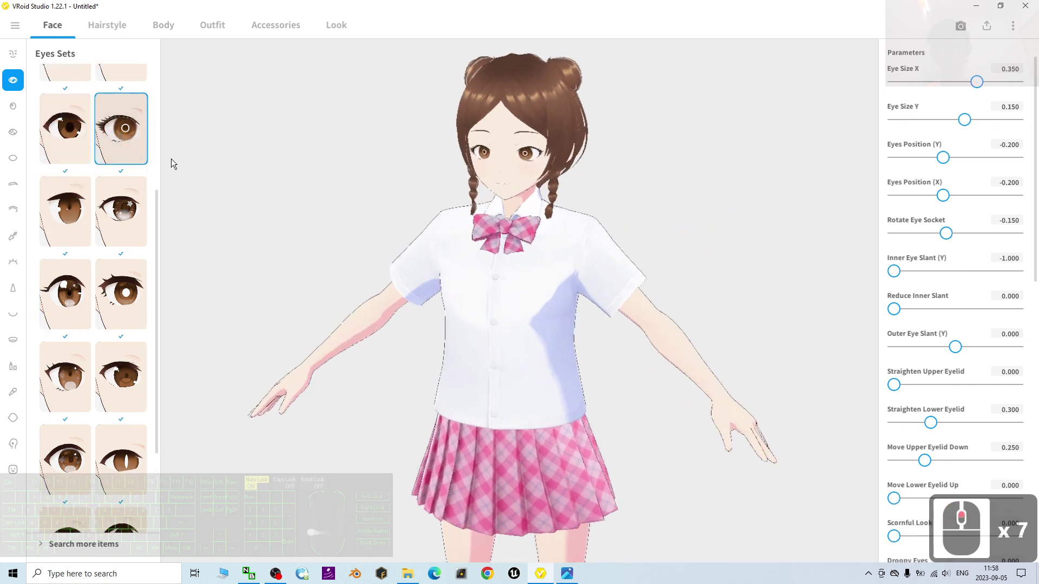
pyautogui.scroll(-6, 667, 246)
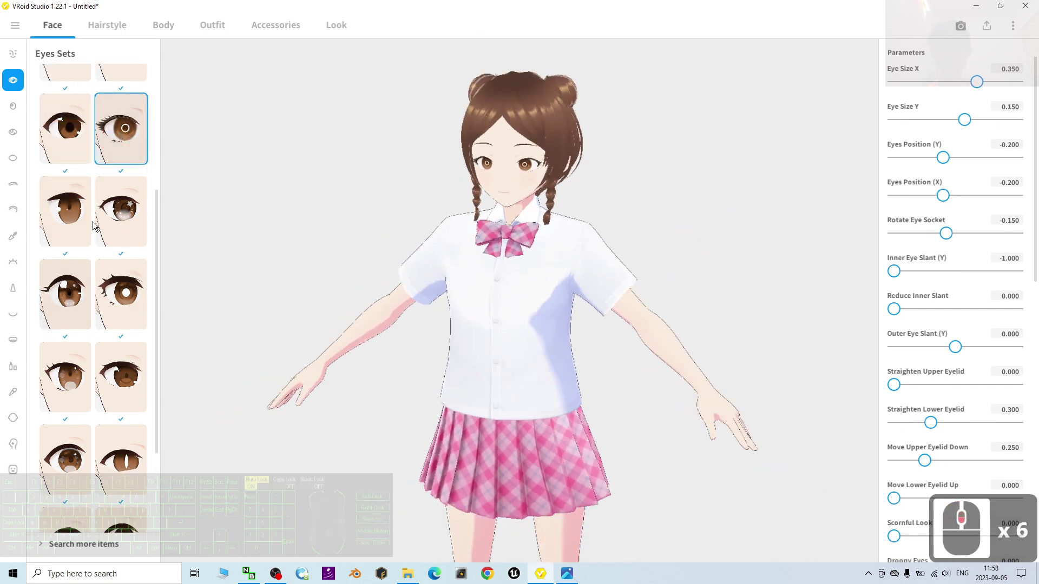
pyautogui.click(108, 216)
pyautogui.scroll(4, 593, 220)
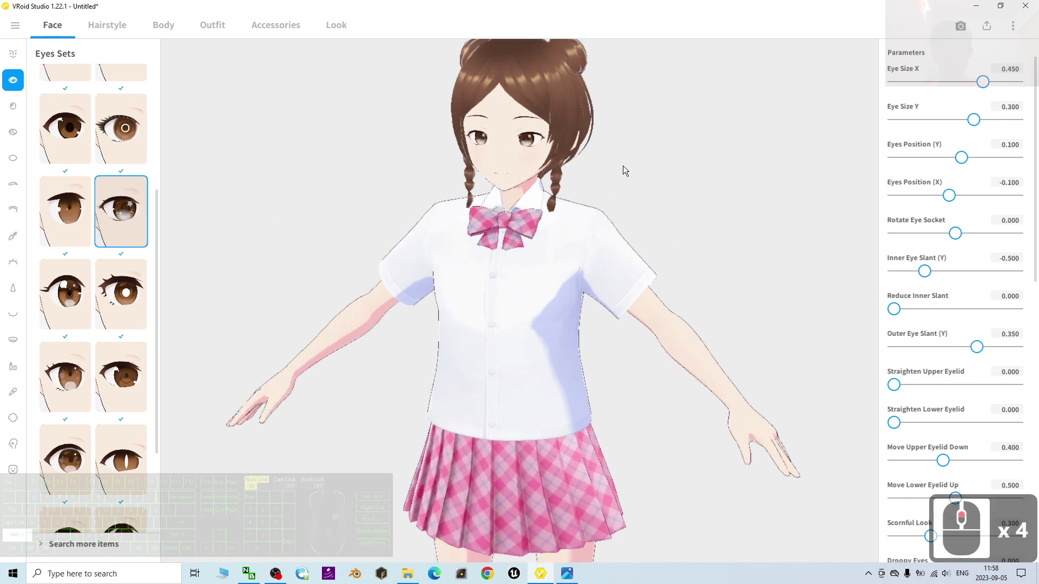
# - Start exporting the character as VRM, check the full-body preview, and bring up the VRM settings
pyautogui.moveTo(385, 11); pyautogui.dragTo(579, 38)
pyautogui.click(892, 53)
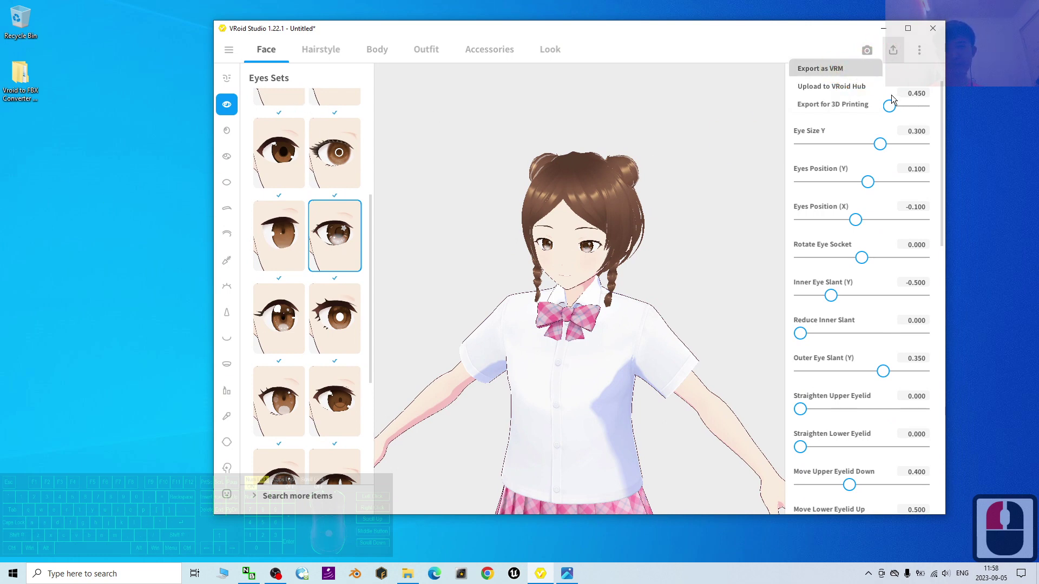
pyautogui.click(827, 69)
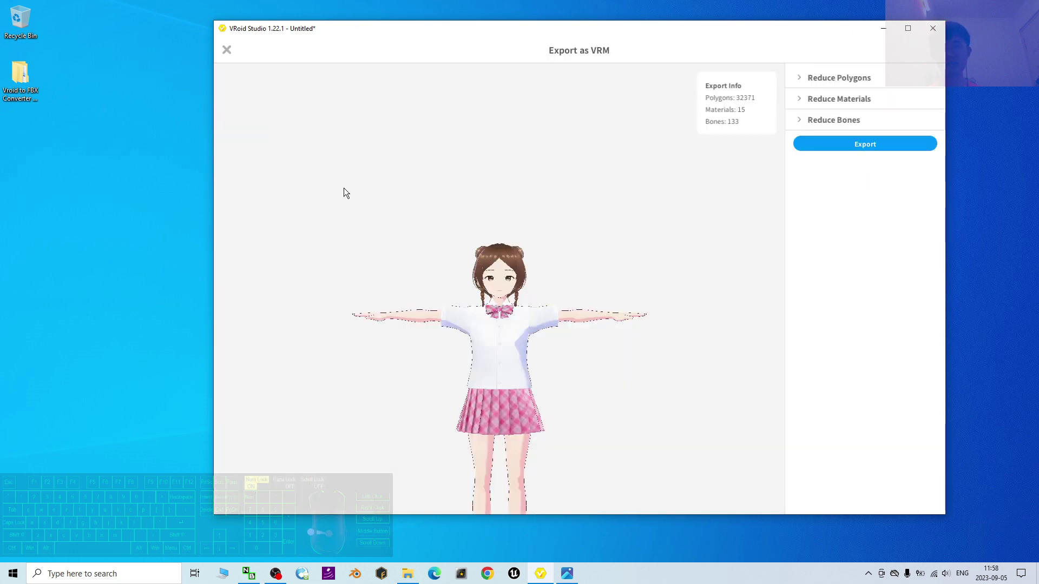
pyautogui.scroll(6, 583, 253)
pyautogui.scroll(4, 563, 347)
pyautogui.keyDown('shift'); pyautogui.moveTo(563, 347); pyautogui.dragTo(602, 220, button='middle'); pyautogui.keyUp('shift')
pyautogui.moveTo(601, 217)
pyautogui.mouseDown(button='right')
pyautogui.moveTo(595, 240)
pyautogui.moveTo(581, 221)
pyautogui.mouseUp(button='right')
pyautogui.scroll(5, 582, 219)
pyautogui.click(845, 141)
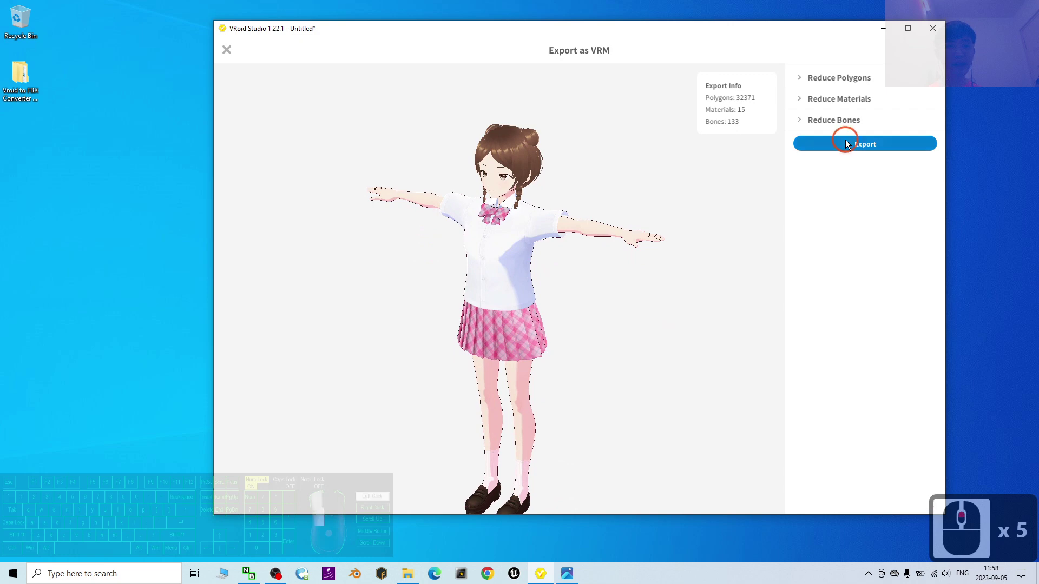
# - Set the avatar title to "model" and fill in the creator's name in the VRM settings
pyautogui.scroll(-7, 582, 278)
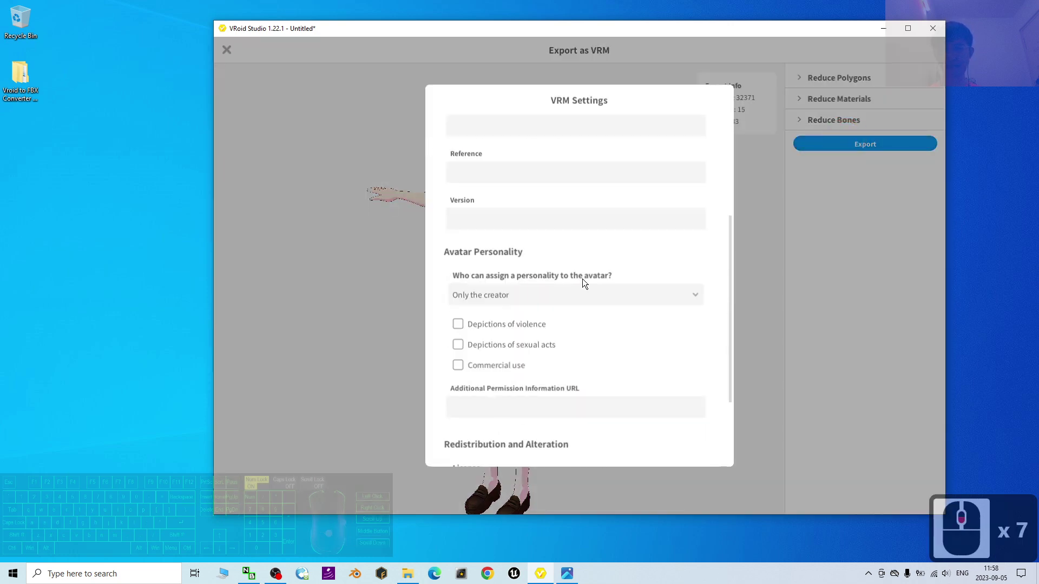
pyautogui.scroll(9, 466, 224)
pyautogui.click(528, 228)
pyautogui.write('model')
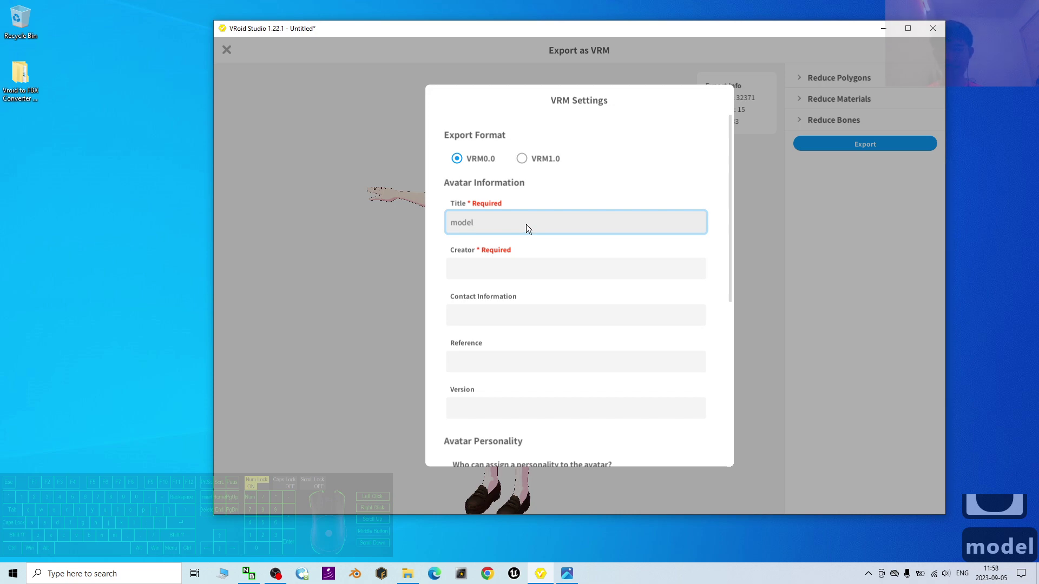
pyautogui.click(530, 273)
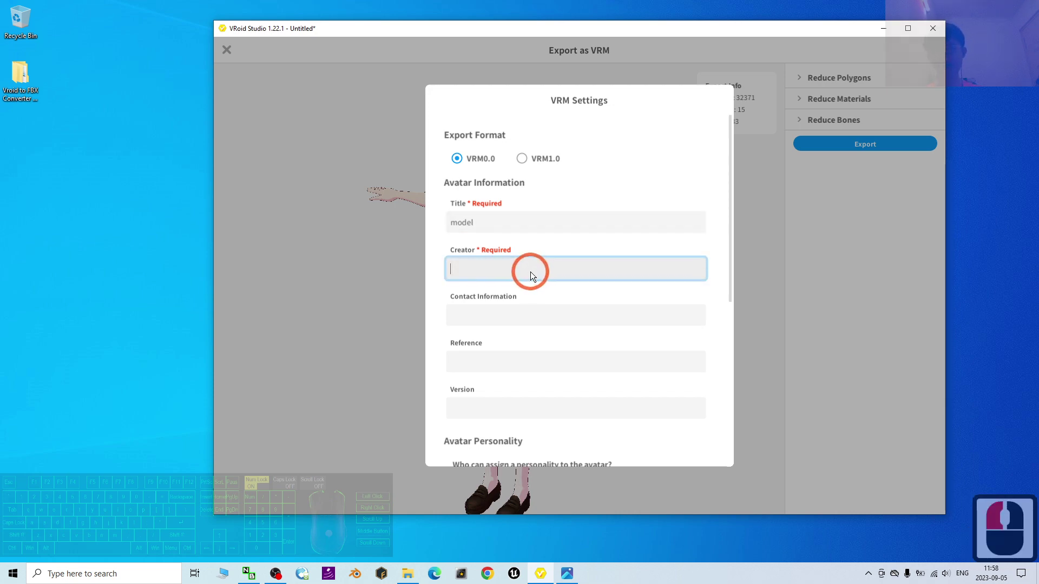
pyautogui.write('Freedom')
pyautogui.scroll(-15, 582, 306)
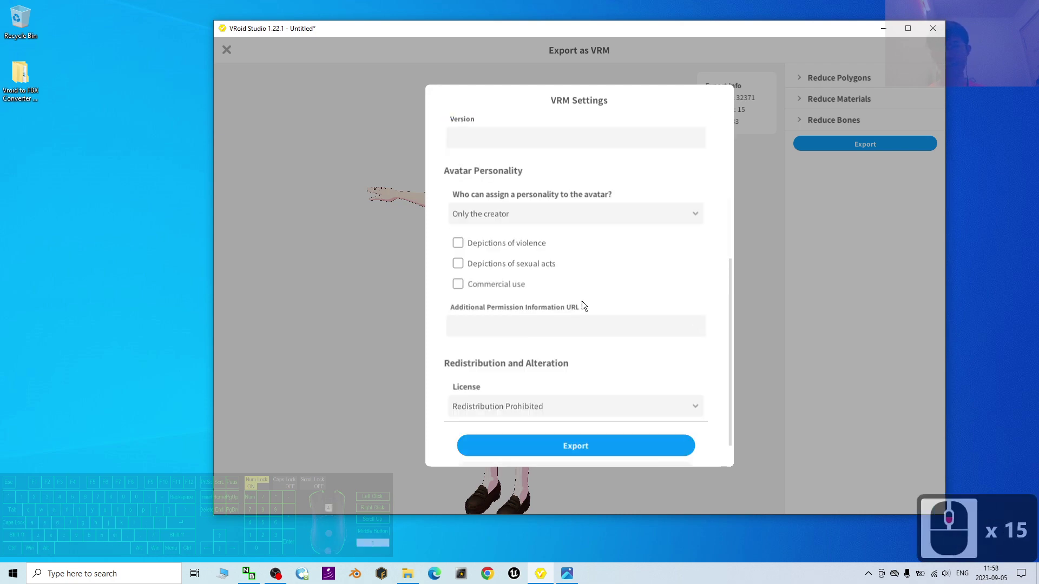
# - Export the VRM with the current permission settings and save it to the Desktop as model.vrm
pyautogui.scroll(-4, 582, 306)
pyautogui.click(576, 407)
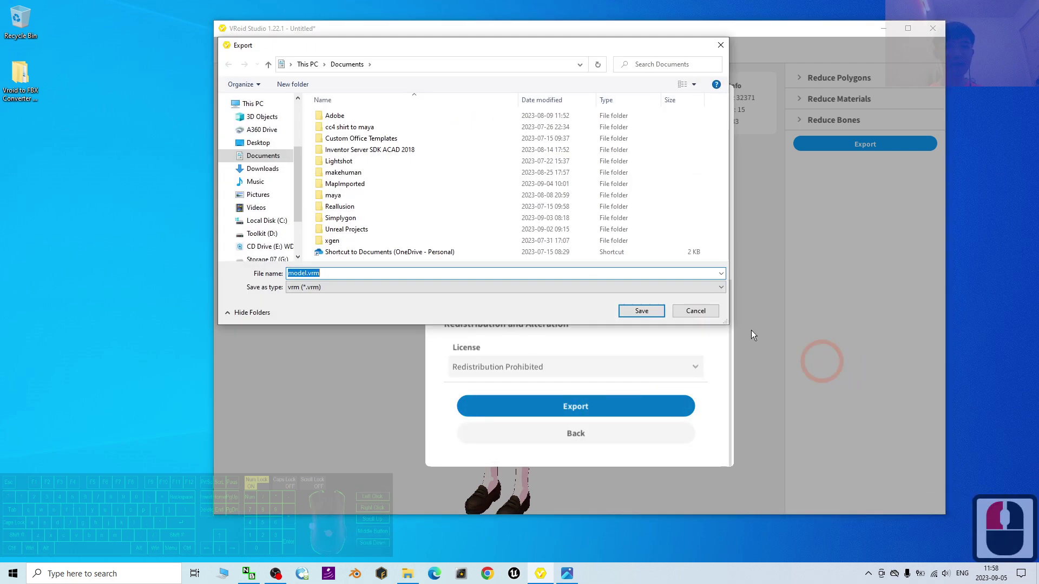
pyautogui.click(258, 142)
pyautogui.click(485, 190)
pyautogui.click(345, 272)
pyautogui.click(654, 310)
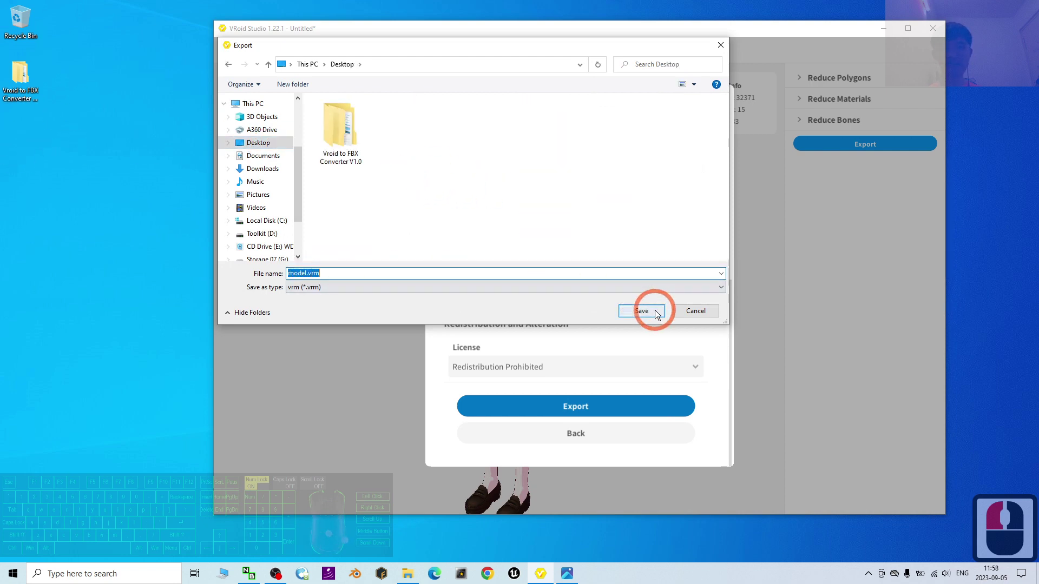
pyautogui.click(550, 410)
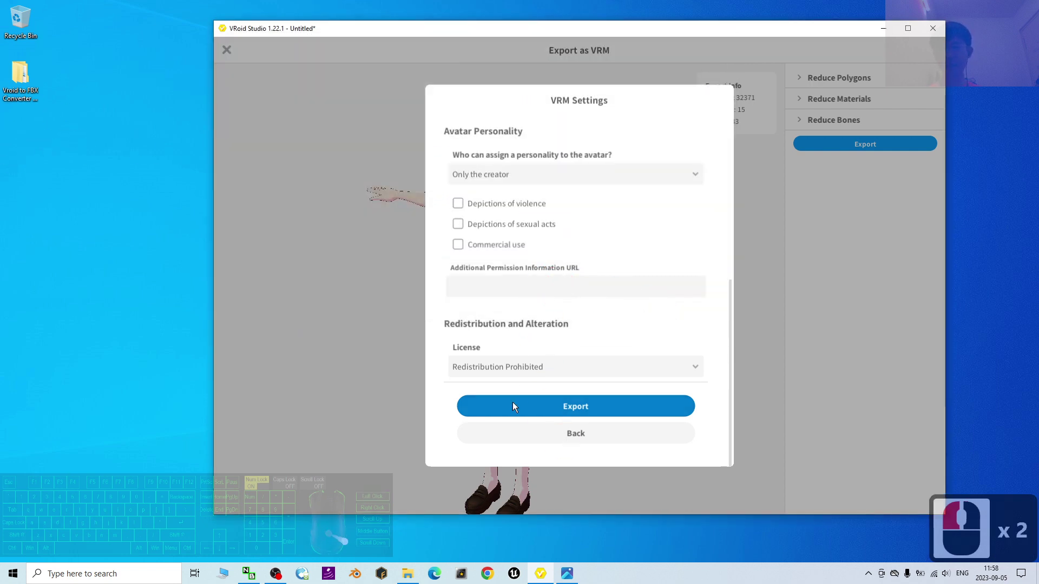
pyautogui.click(706, 261)
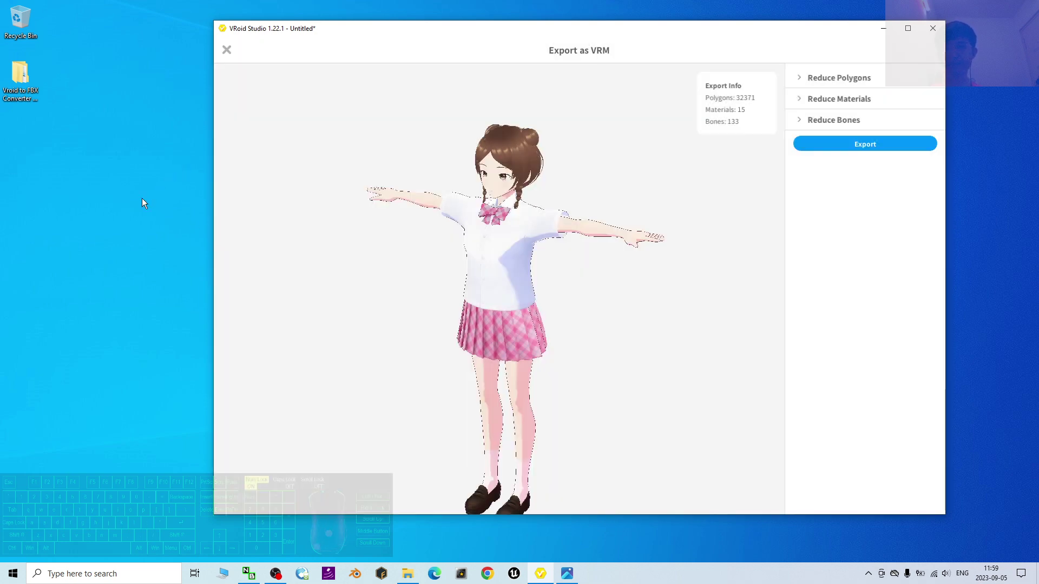
pyautogui.scroll(4, 122, 242)
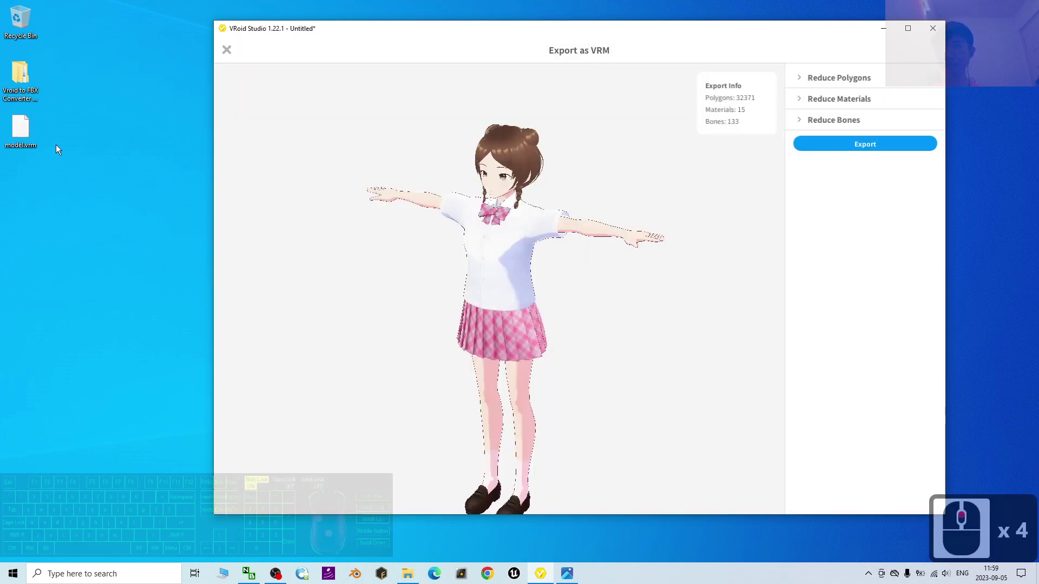
pyautogui.click(566, 573)
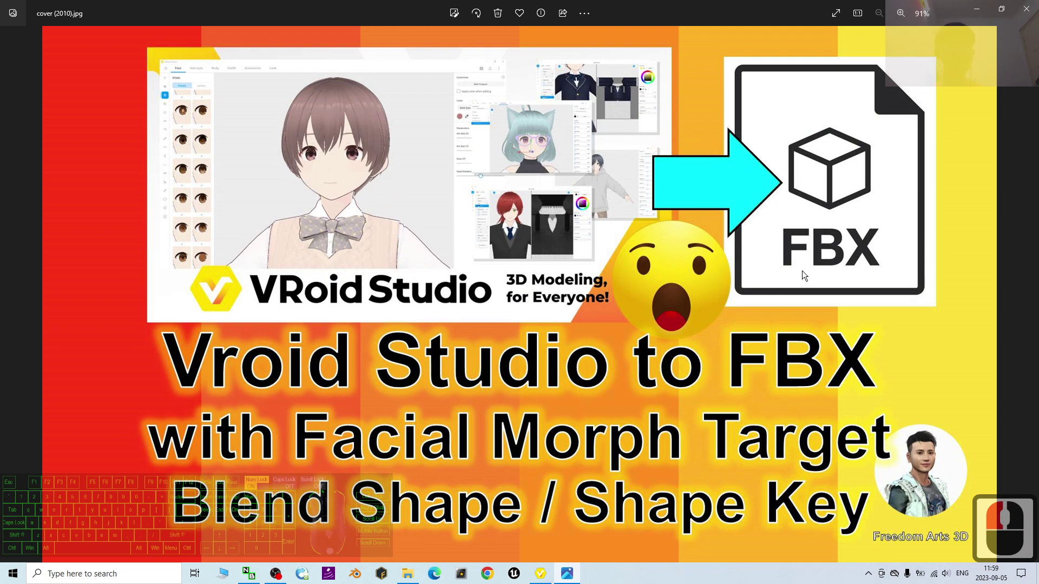
pyautogui.click(976, 8)
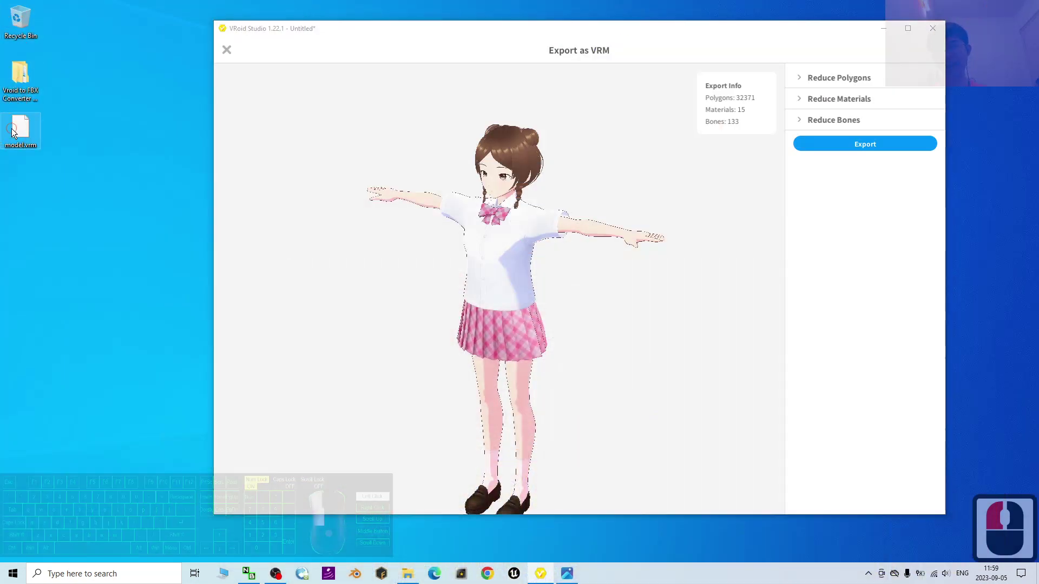
# - Open the Vroid to FBX Converter V1.0 folder on the Desktop and minimize VRoid Studio
pyautogui.click(11, 129)
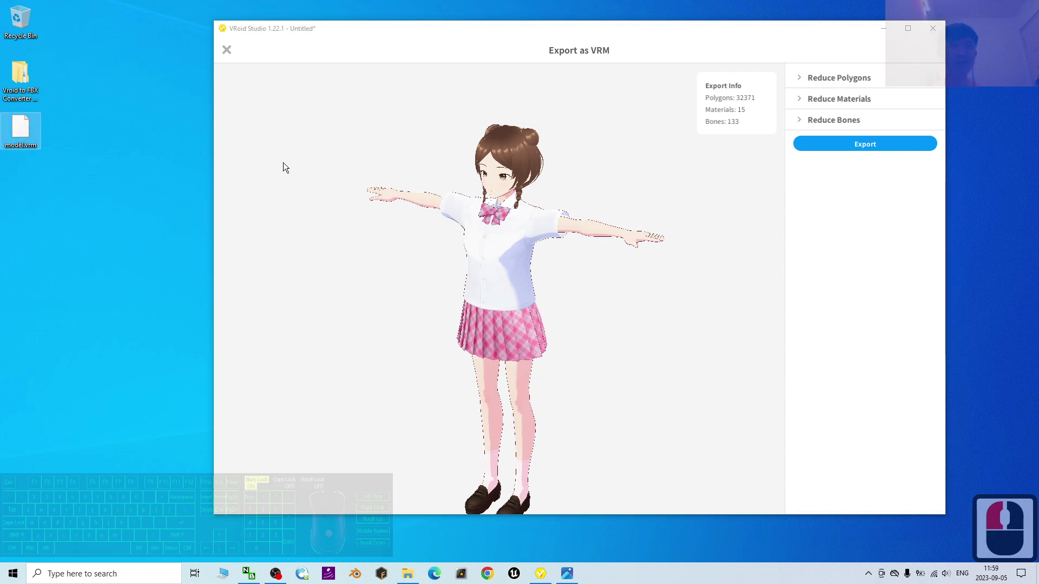
pyautogui.click(95, 31)
pyautogui.click(160, 73)
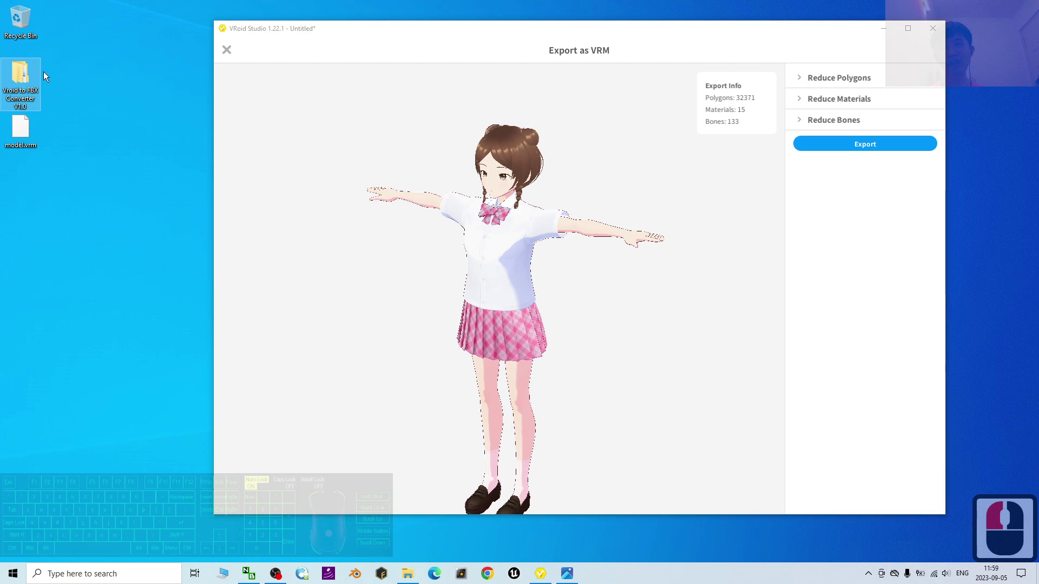
pyautogui.doubleClick(22, 71)
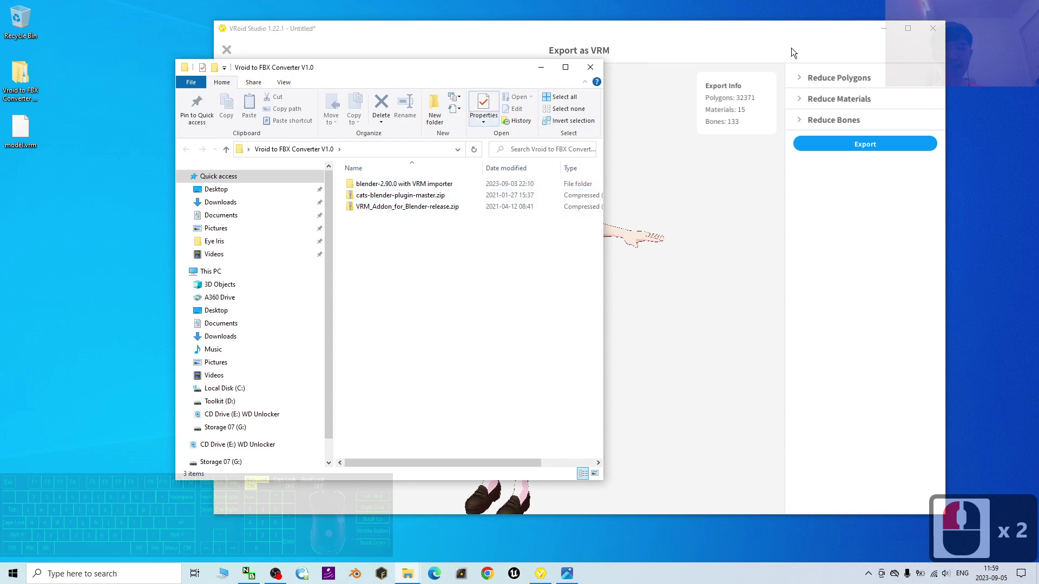
pyautogui.click(877, 32)
pyautogui.click(360, 176)
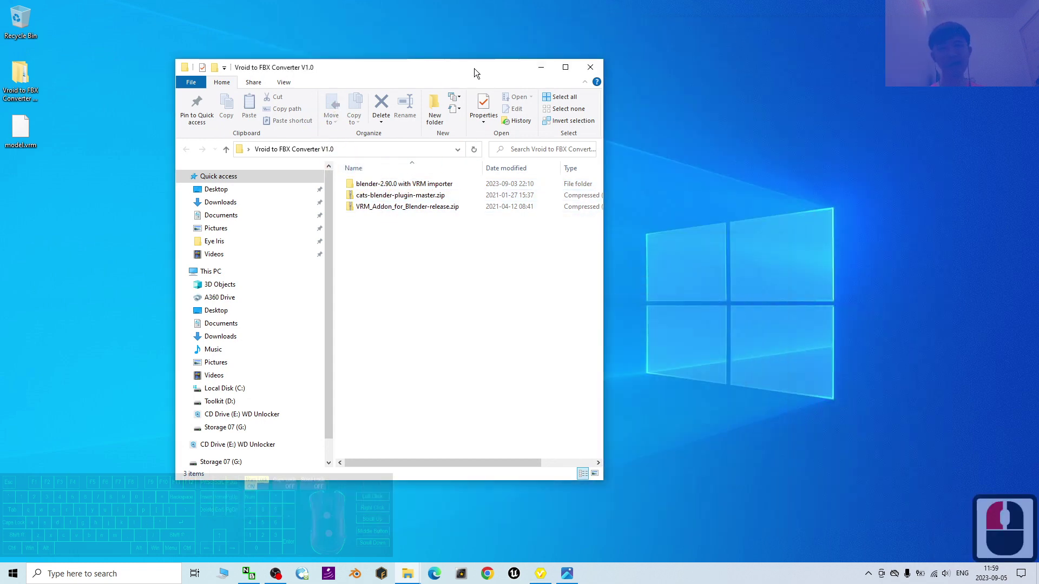
pyautogui.moveTo(475, 72); pyautogui.dragTo(606, 89)
pyautogui.click(550, 226)
pyautogui.click(538, 207)
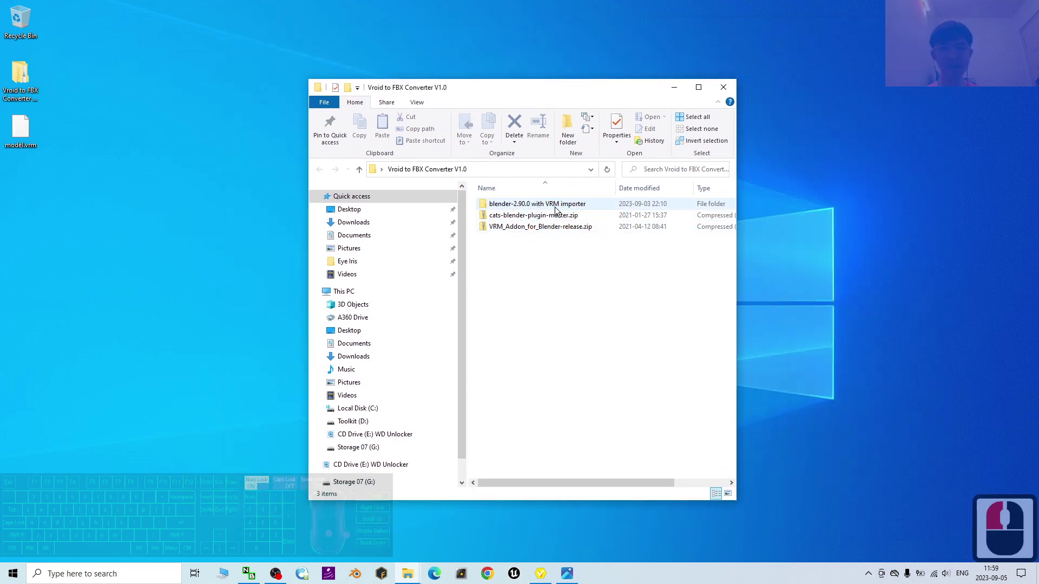
# - Launch blender.exe from the "blender-2.90.0 with VRM importer" folder and move the folder window aside
pyautogui.doubleClick(524, 209)
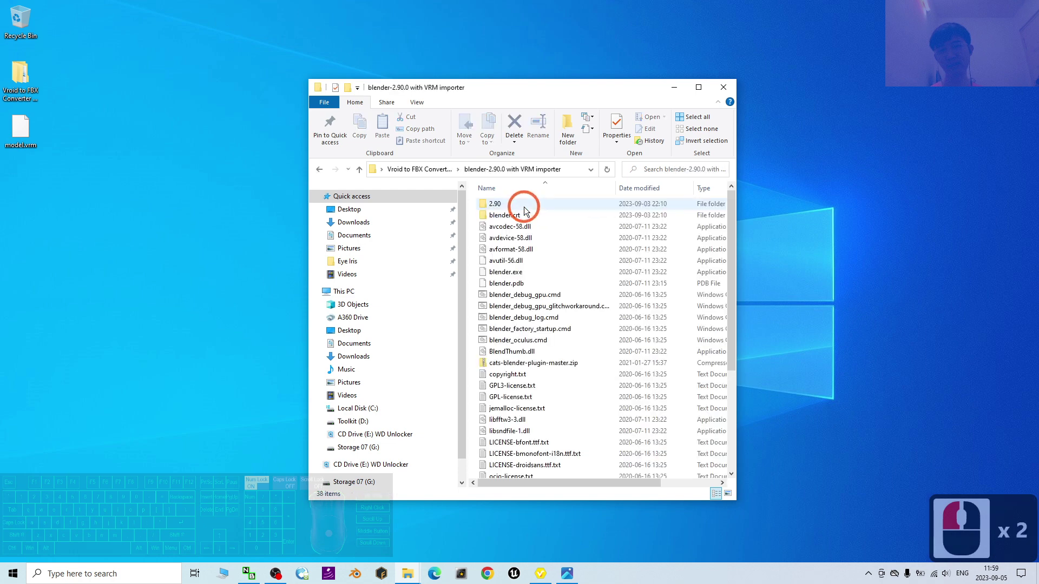
pyautogui.click(510, 272)
pyautogui.doubleClick(510, 272)
pyautogui.moveTo(623, 108); pyautogui.dragTo(794, 53)
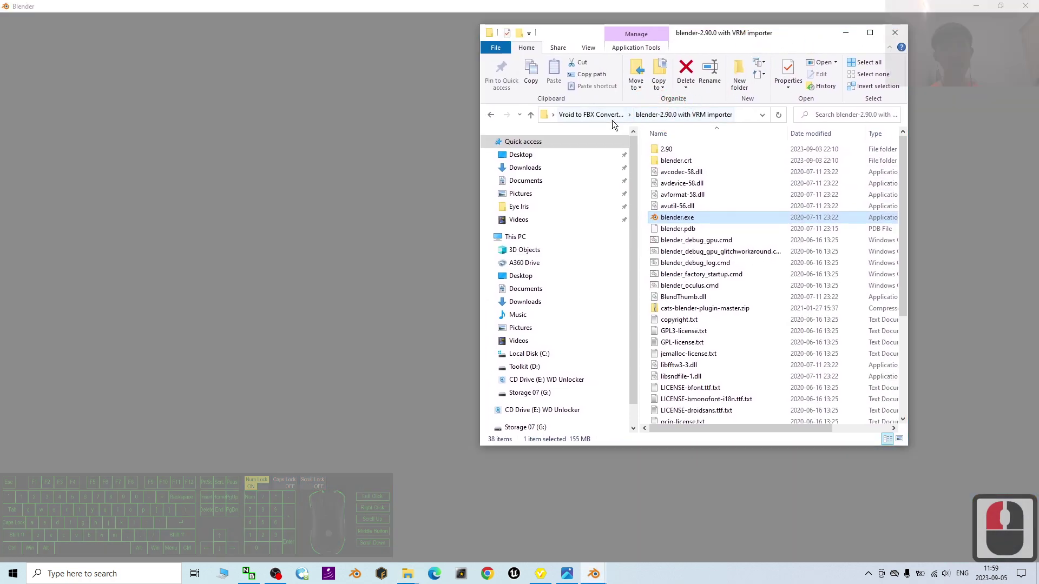
# - Return to the Vroid to FBX Converter V1.0 folder and look at the Cats plugin and VRM add-on zip files
pyautogui.click(595, 114)
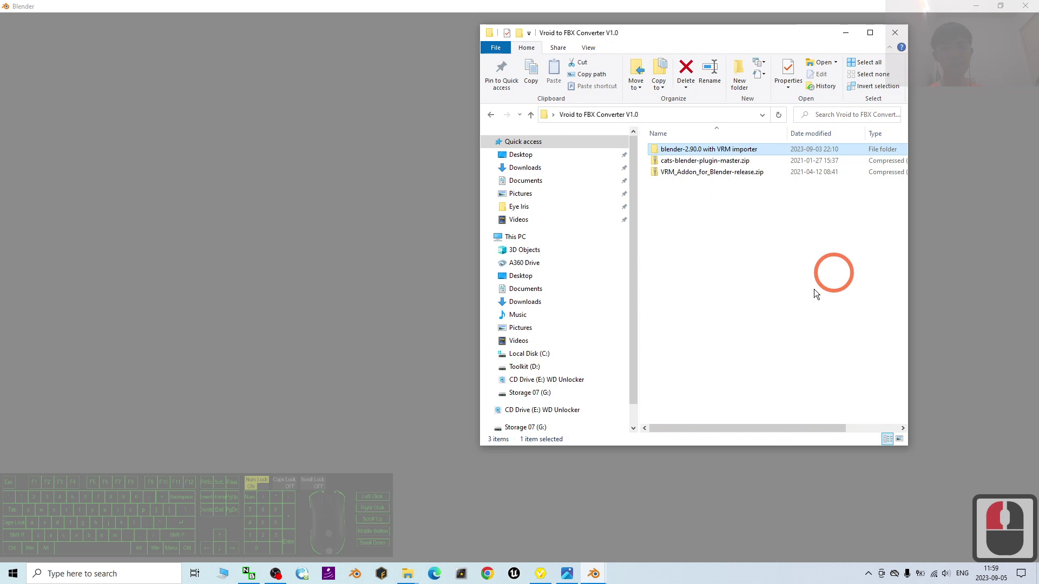
pyautogui.doubleClick(664, 164)
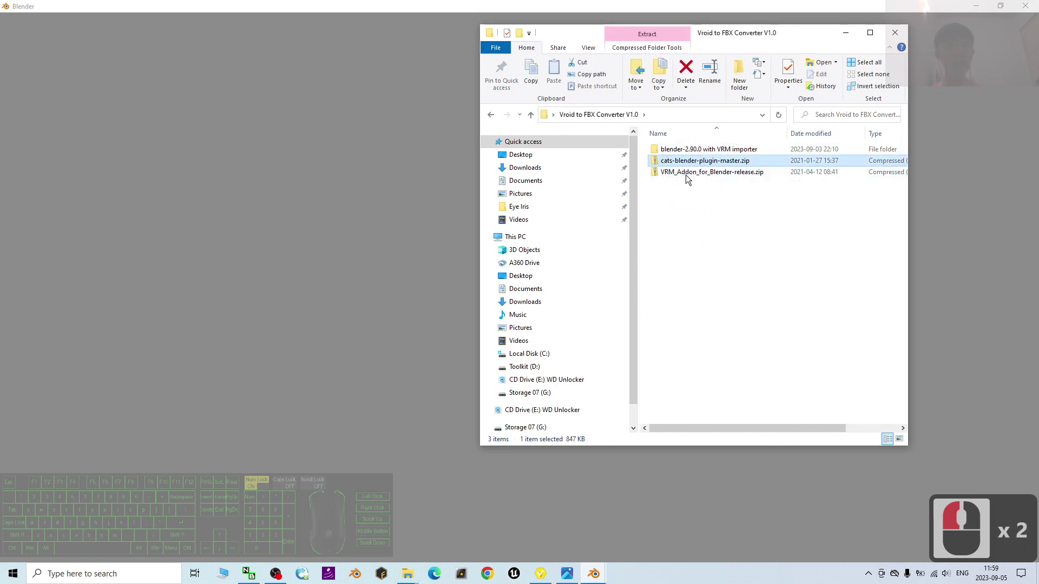
pyautogui.click(674, 172)
pyautogui.click(681, 160)
pyautogui.click(684, 172)
pyautogui.click(674, 162)
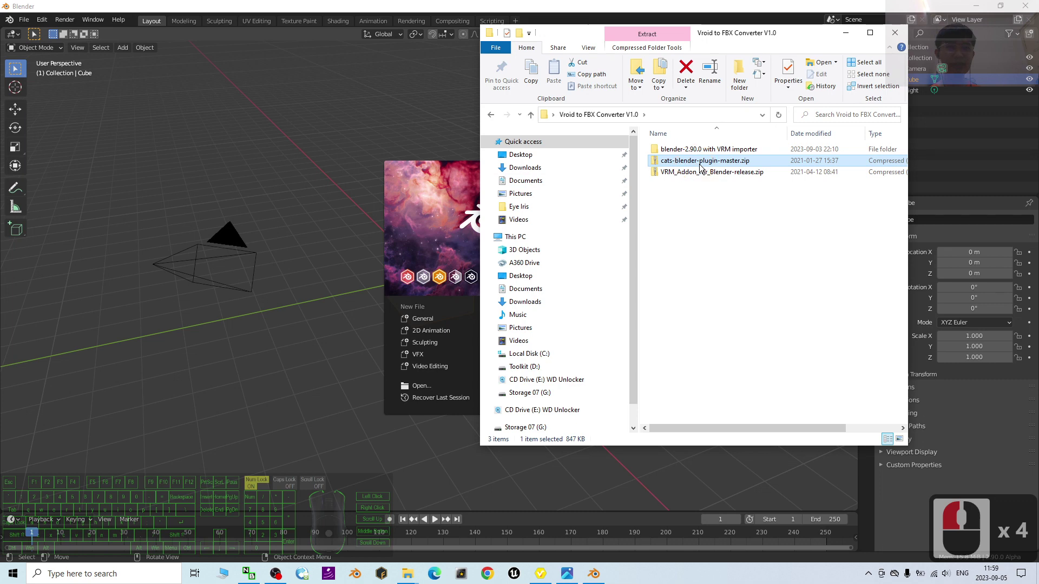
# - Switch to Blender, dismiss the splash screen and bring up the add-on preferences
pyautogui.click(352, 142)
pyautogui.click(231, 238)
pyautogui.click(343, 193)
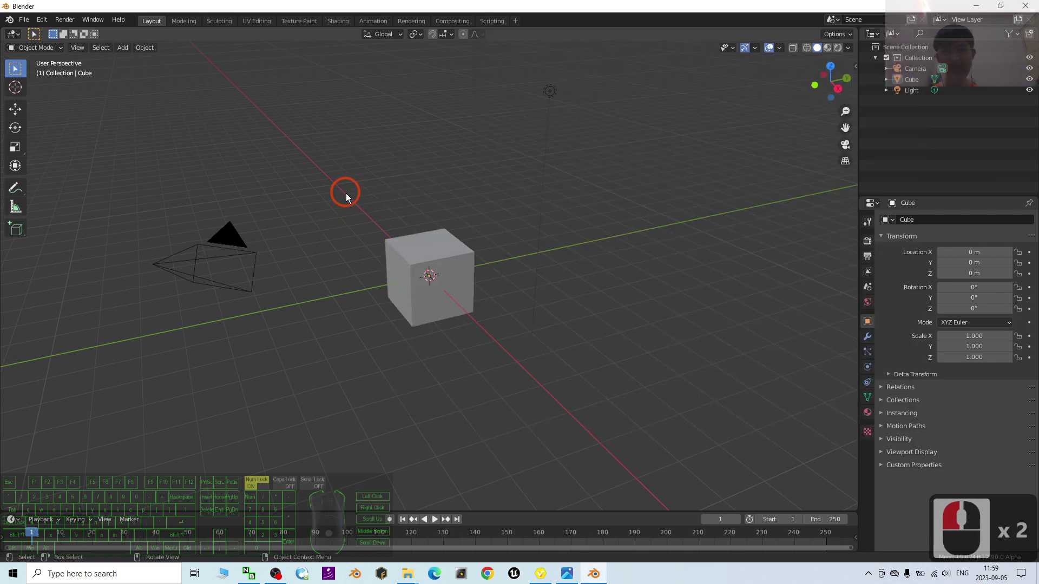
pyautogui.click(41, 20)
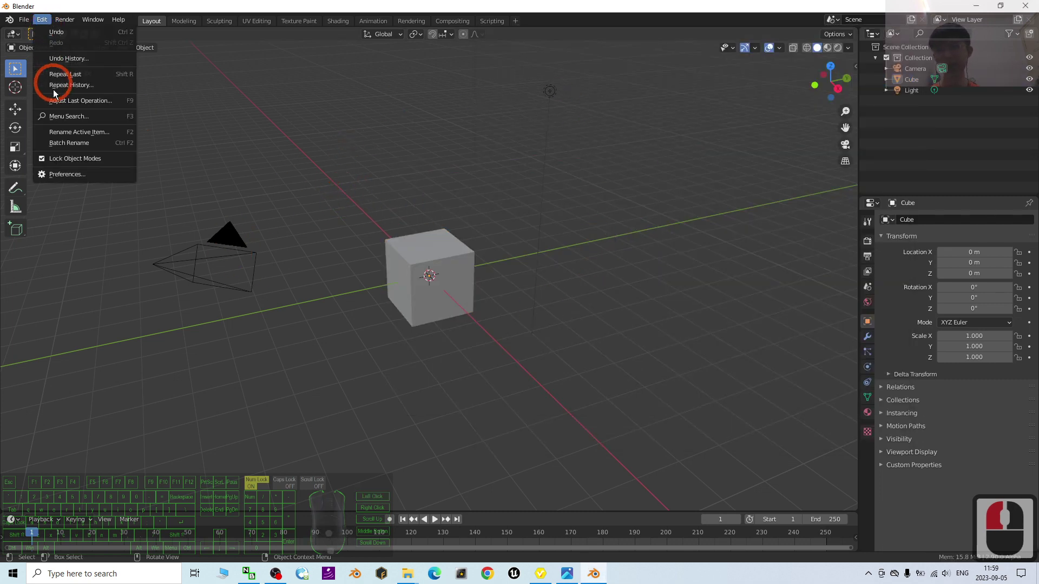
pyautogui.click(62, 175)
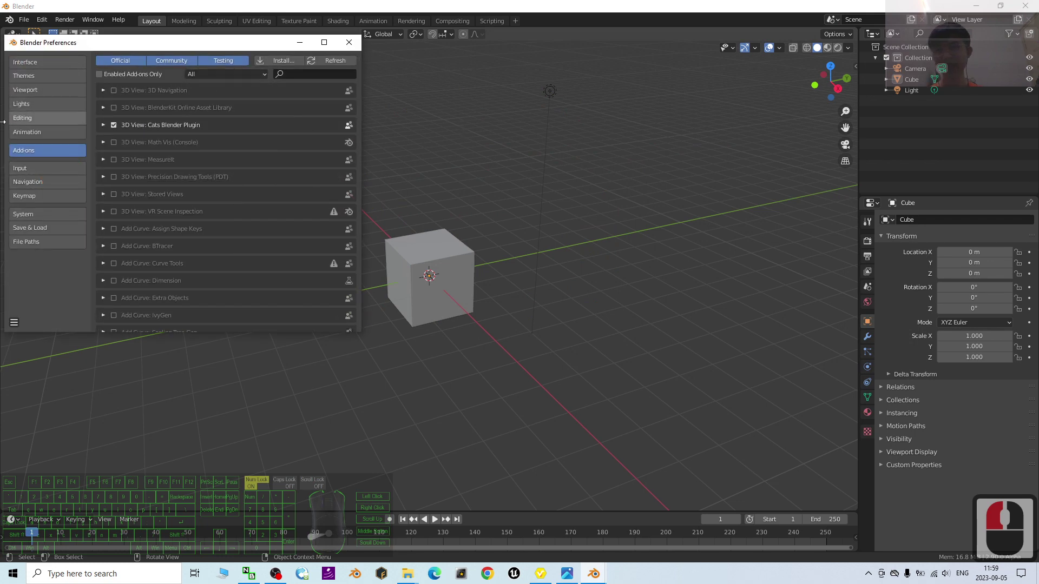
# - Start installing an add-on from file and browse to the Vroid to FBX Converter V1.0 folder on the Desktop
pyautogui.click(282, 62)
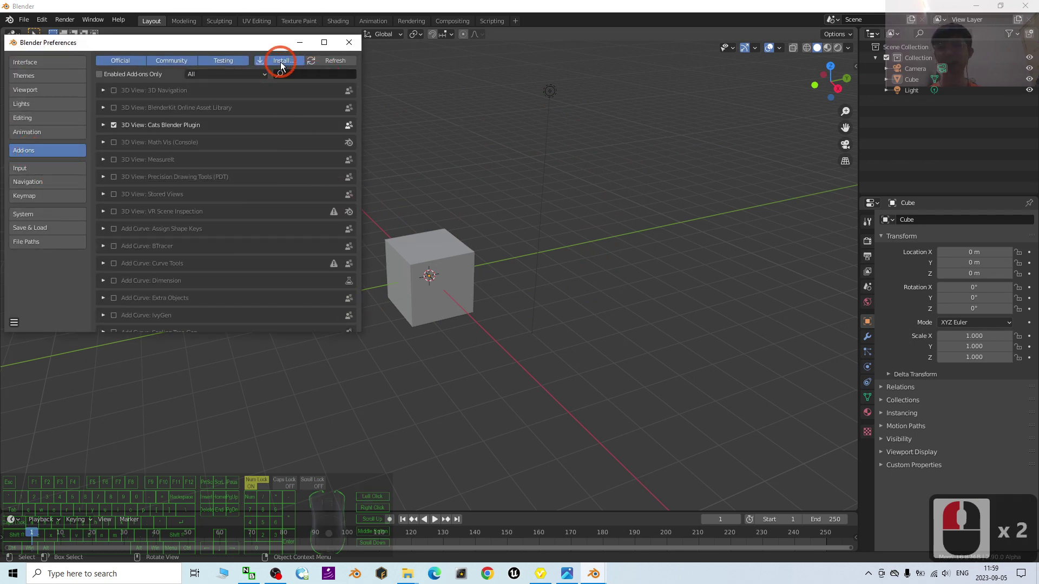
pyautogui.click(31, 159)
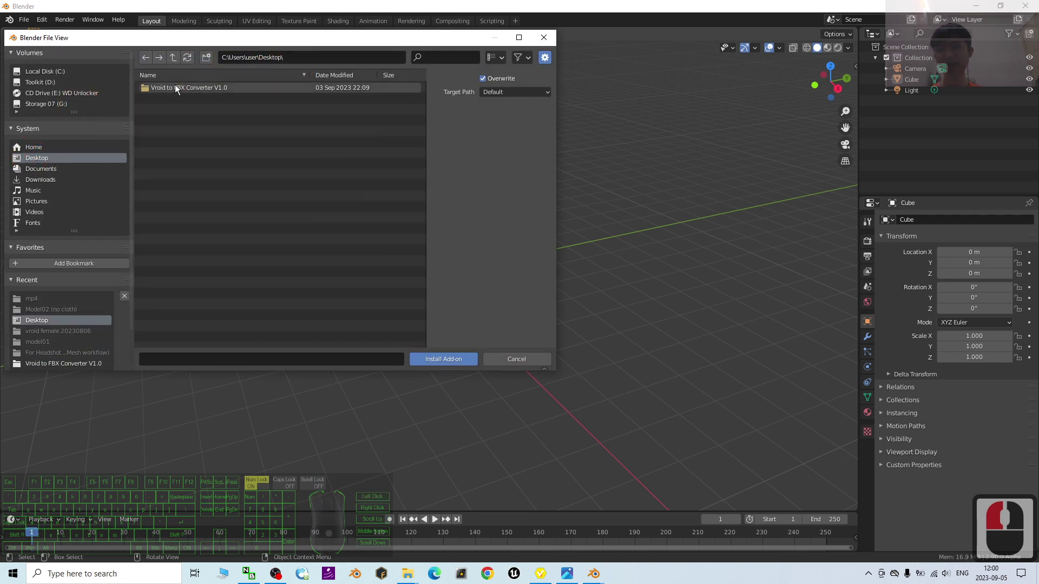
pyautogui.click(199, 88)
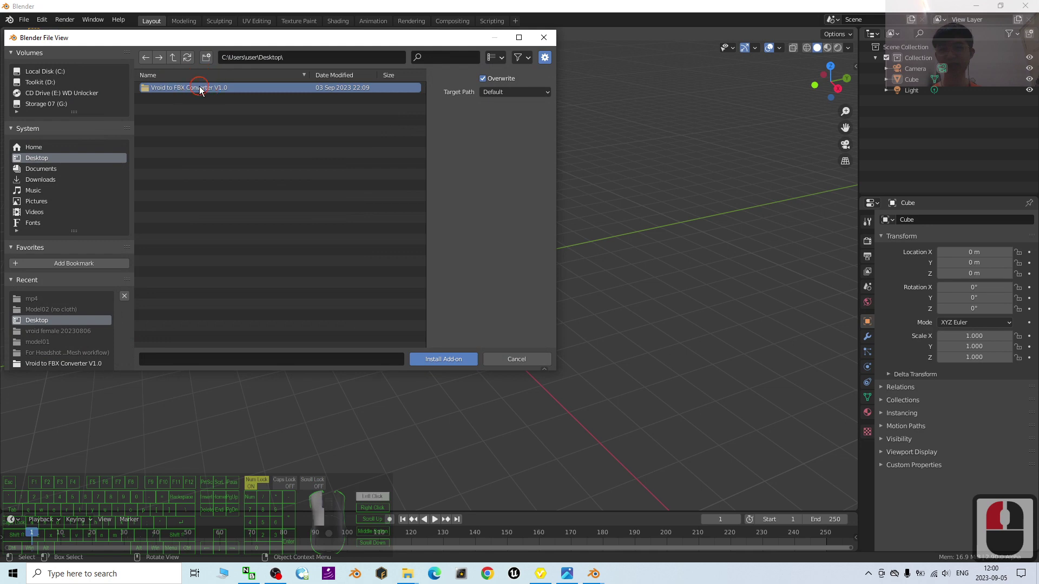
pyautogui.doubleClick(200, 88)
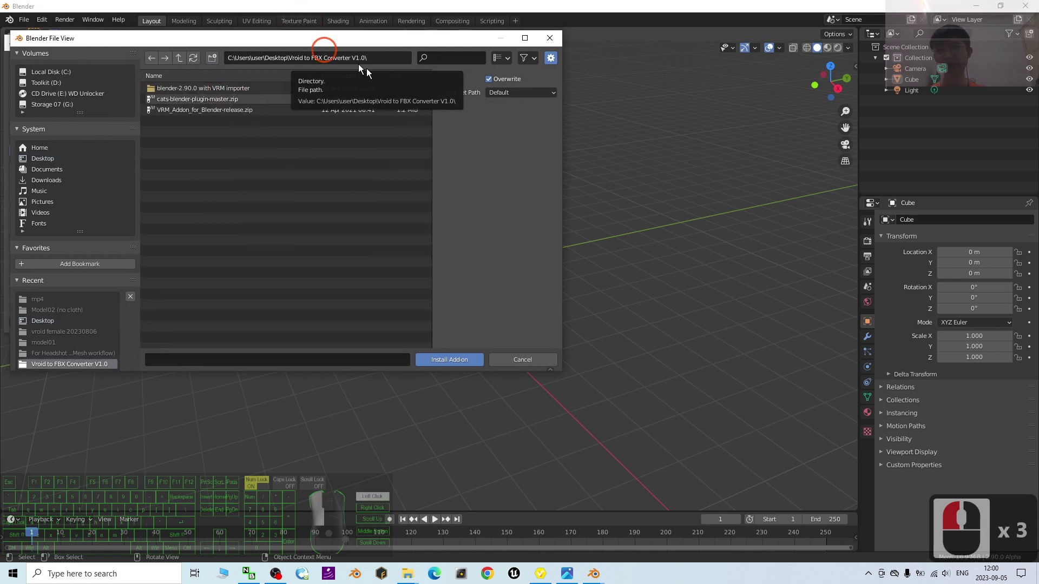
pyautogui.moveTo(358, 63); pyautogui.dragTo(429, 109)
pyautogui.click(326, 167)
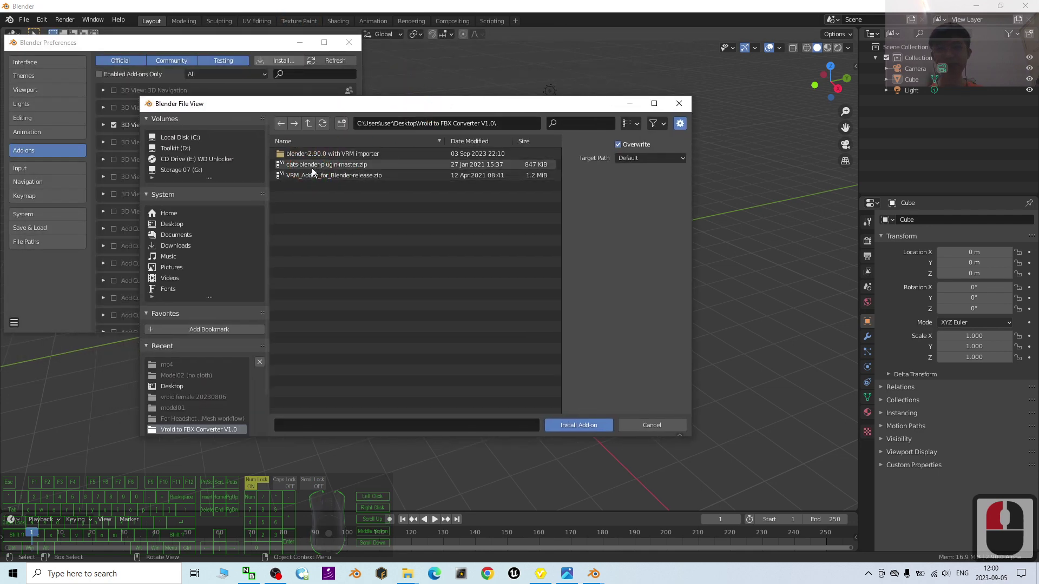
# - Install the add-on from cats-blender-plugin-master.zip and make sure Cats Blender Plugin is enabled
pyautogui.click(417, 561)
pyautogui.click(457, 508)
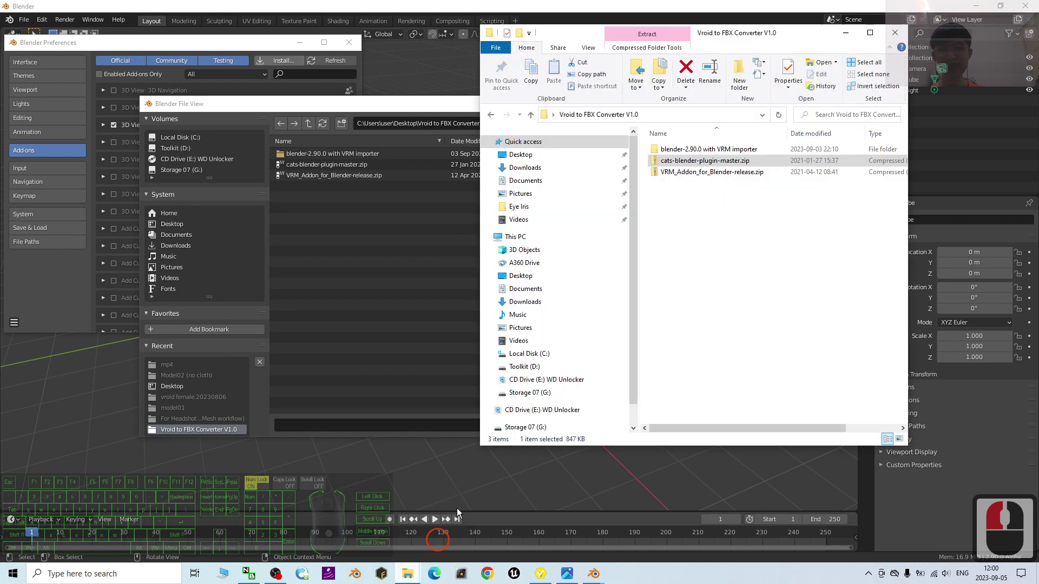
pyautogui.click(692, 187)
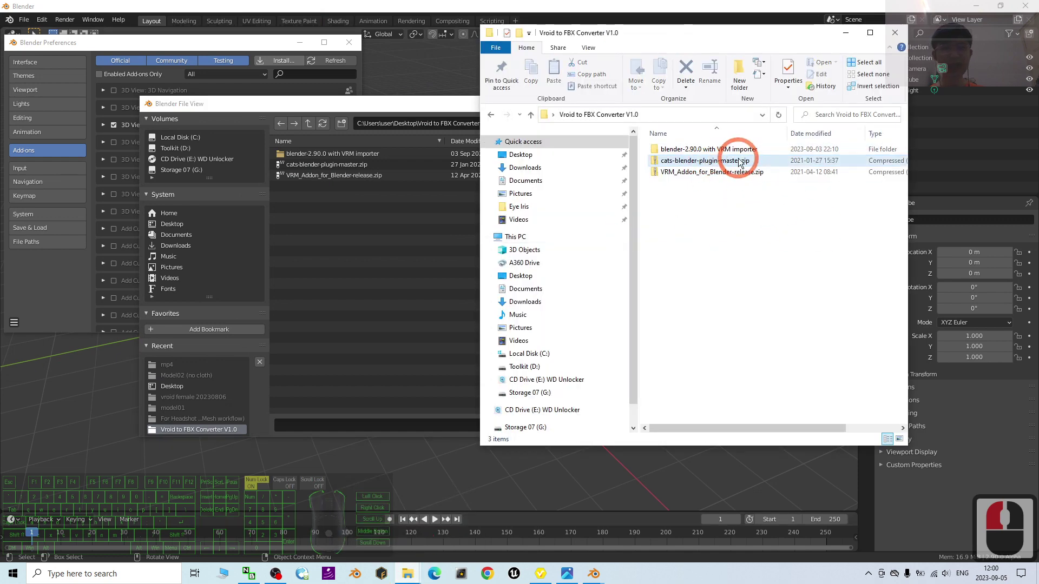
pyautogui.click(351, 182)
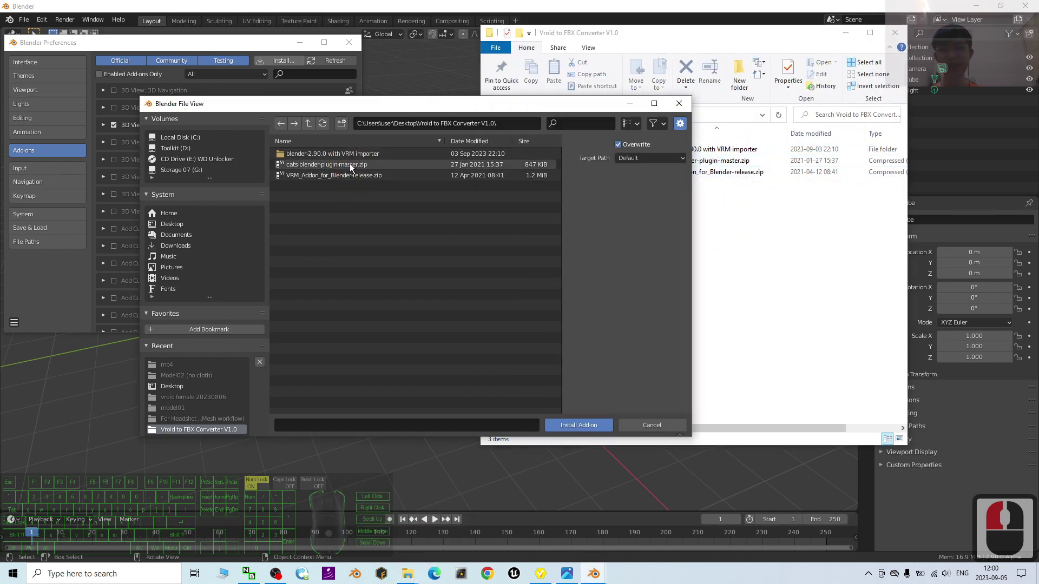
pyautogui.doubleClick(349, 164)
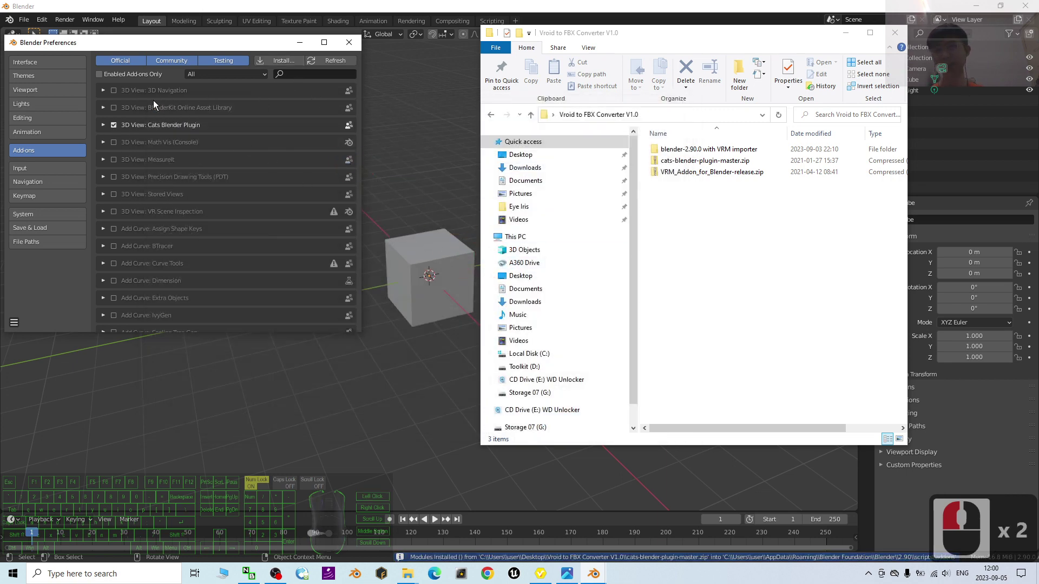
pyautogui.click(113, 126)
pyautogui.click(114, 126)
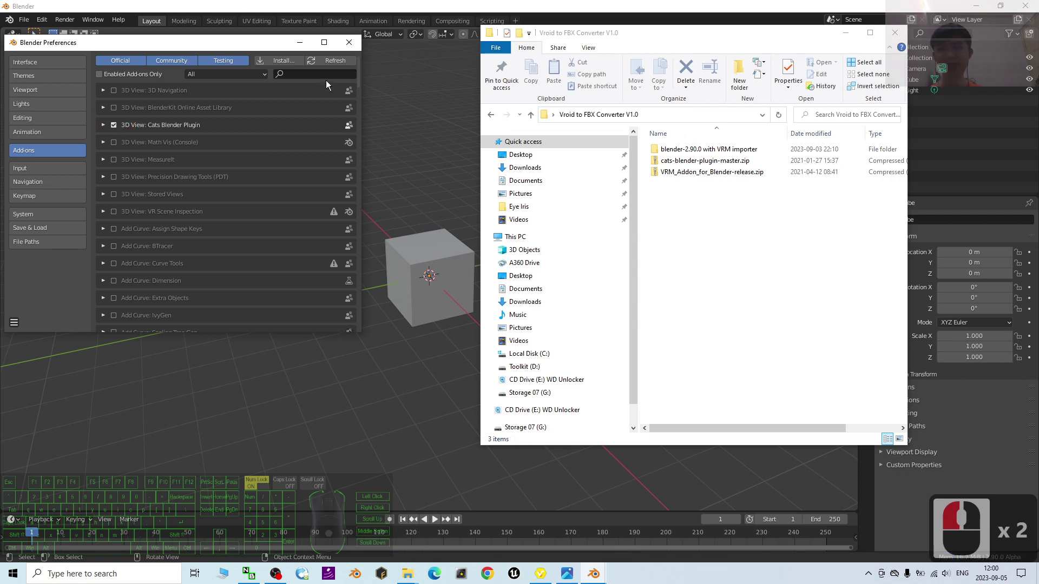
# - Install VRM_Addon_for_Blender-release.zip, and find the VRM format add-on by searching "vrm" to make sure it is enabled
pyautogui.click(281, 60)
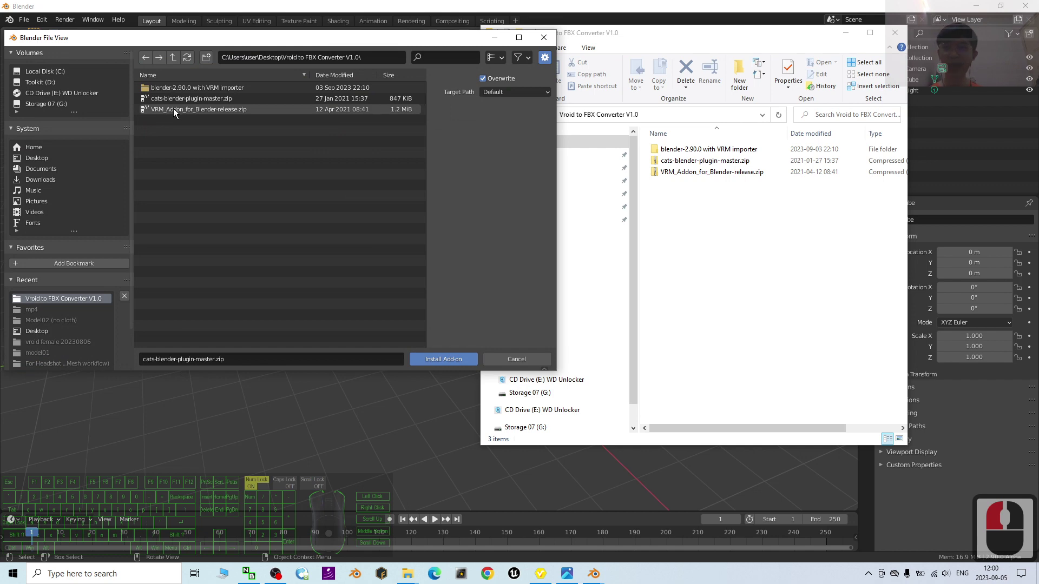
pyautogui.doubleClick(174, 110)
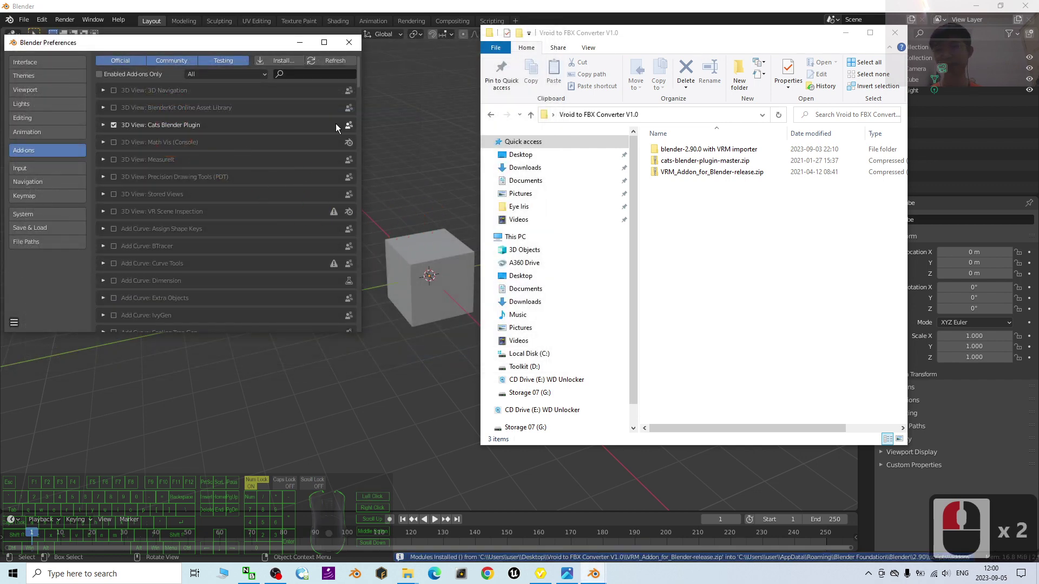
pyautogui.click(321, 76)
pyautogui.write('vrm')
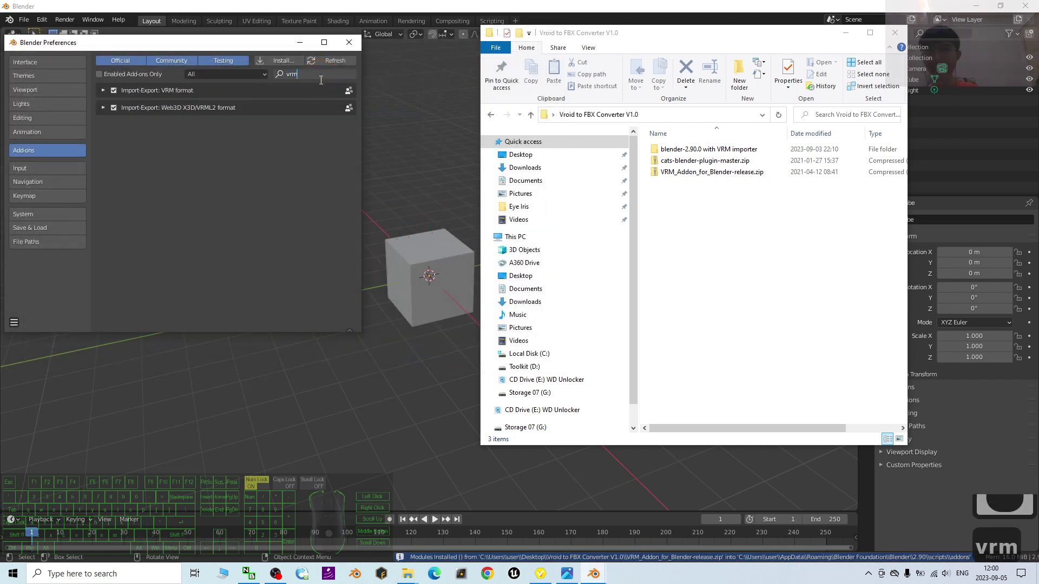
pyautogui.click(113, 91)
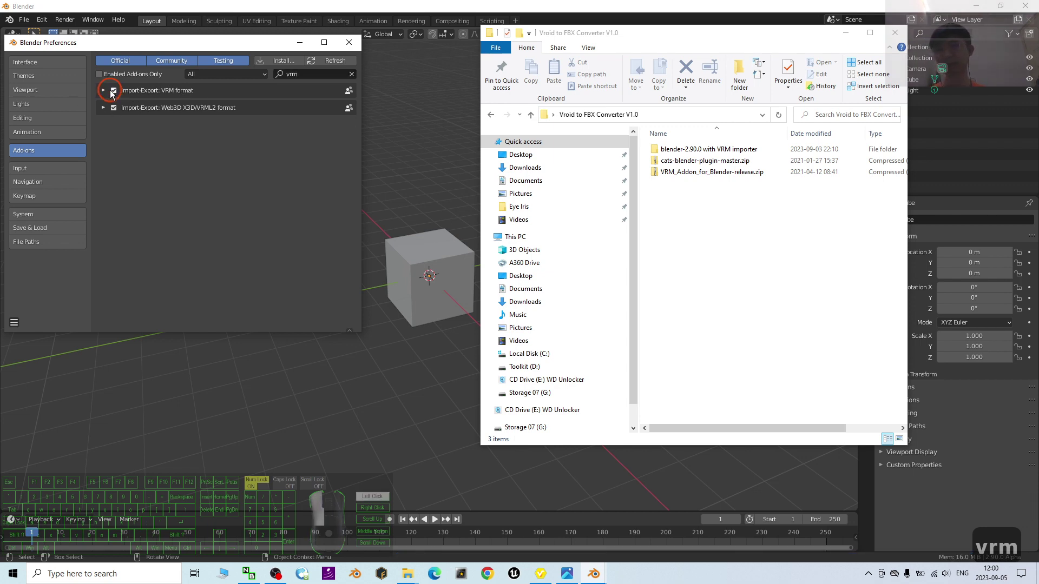
pyautogui.click(113, 91)
pyautogui.click(113, 91)
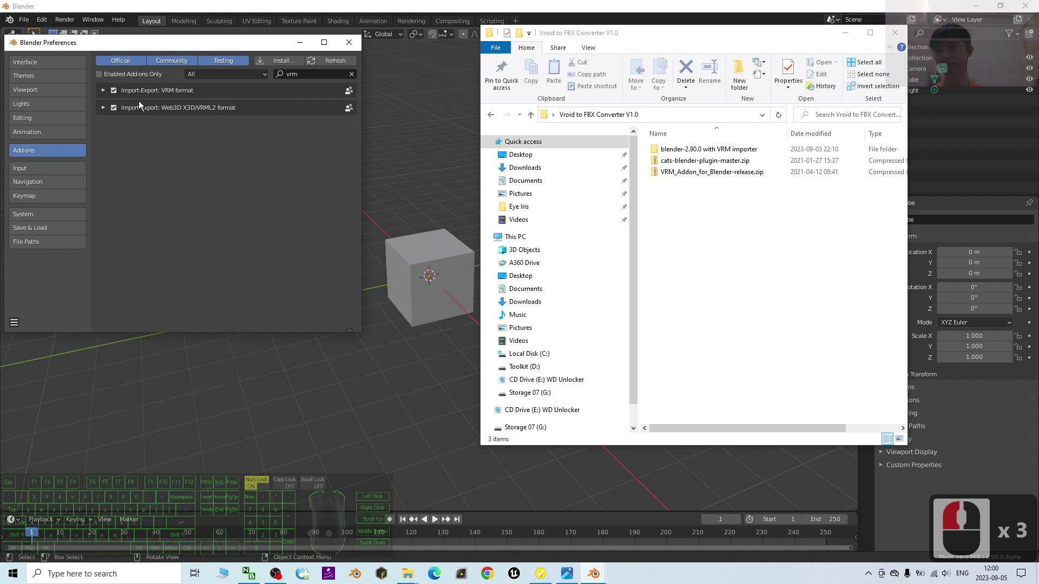
# - Put away the preferences and folder windows, and delete all default objects from the scene
pyautogui.click(348, 42)
pyautogui.click(830, 330)
pyautogui.click(883, 24)
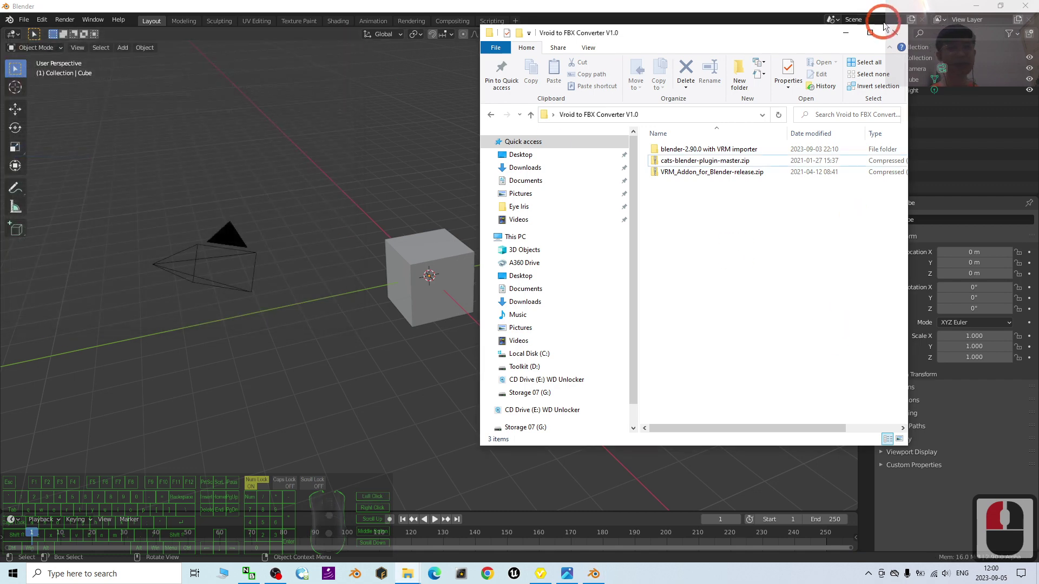
pyautogui.click(410, 391)
pyautogui.click(506, 199)
pyautogui.click(332, 430)
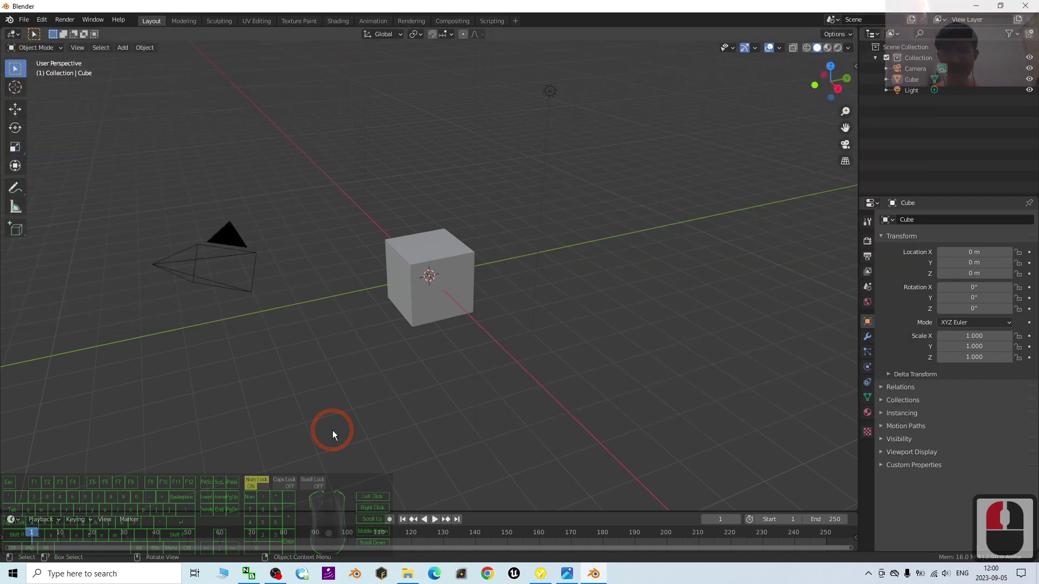
pyautogui.press('a')
pyautogui.press('Delete')
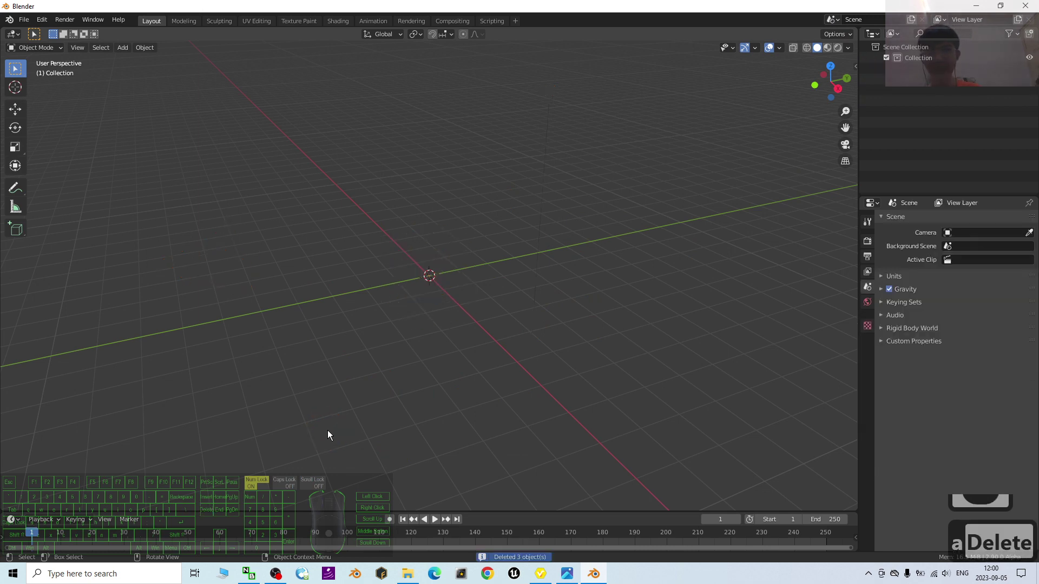
pyautogui.click(24, 19)
pyautogui.click(43, 165)
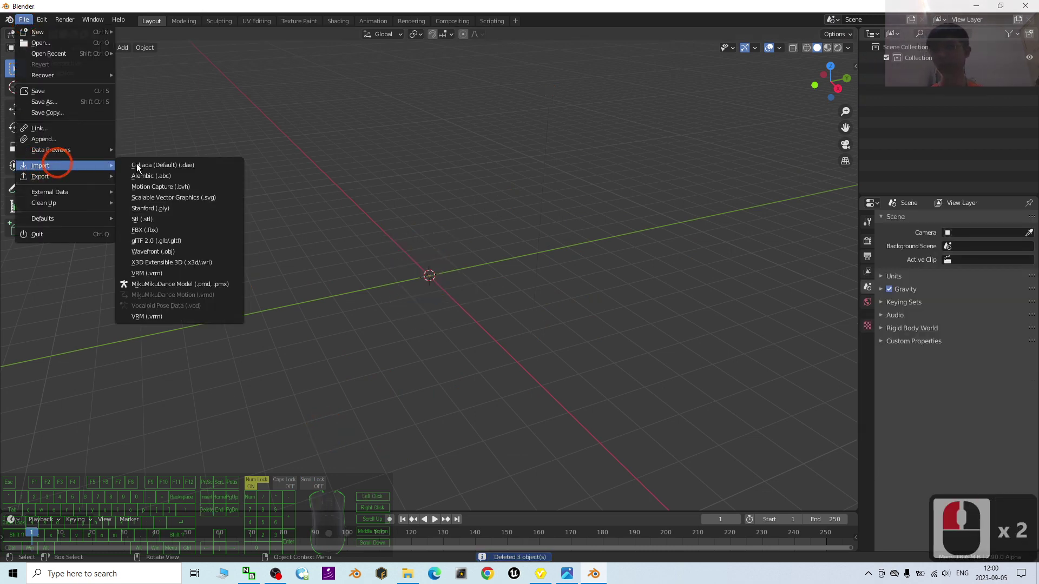
pyautogui.click(115, 271)
pyautogui.click(24, 20)
pyautogui.click(61, 164)
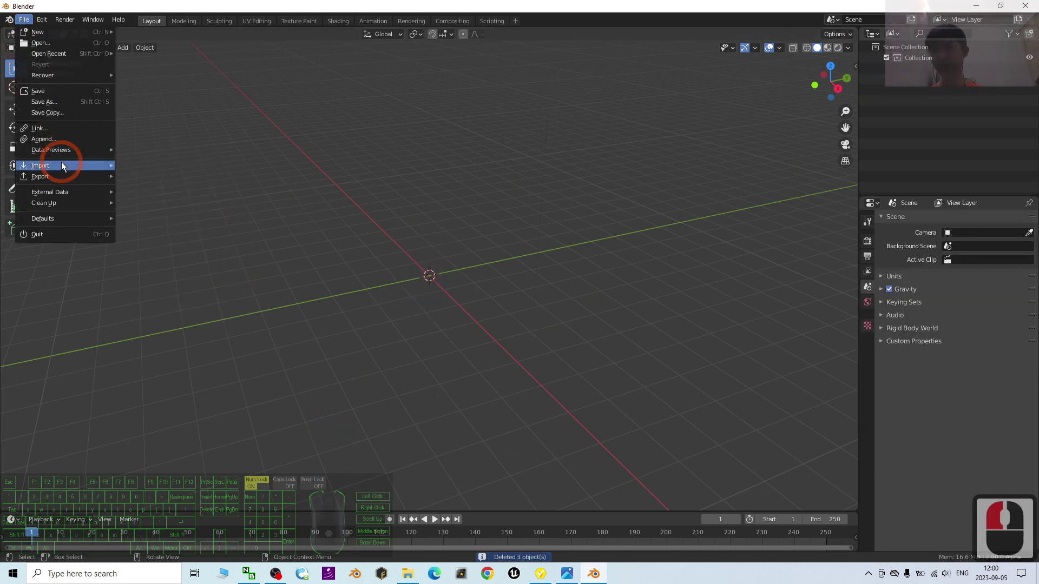
pyautogui.click(172, 269)
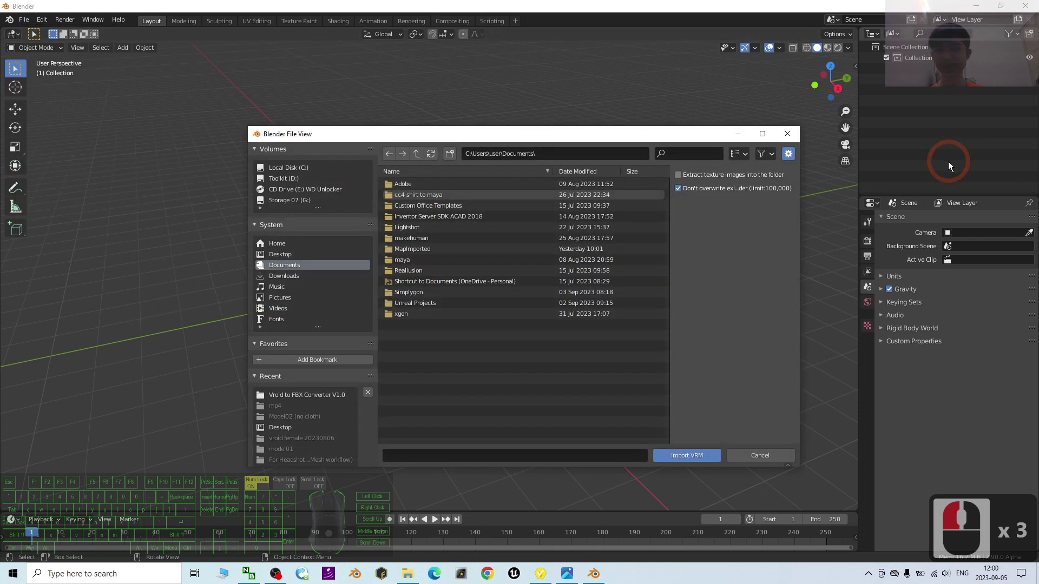
pyautogui.click(272, 255)
pyautogui.click(443, 215)
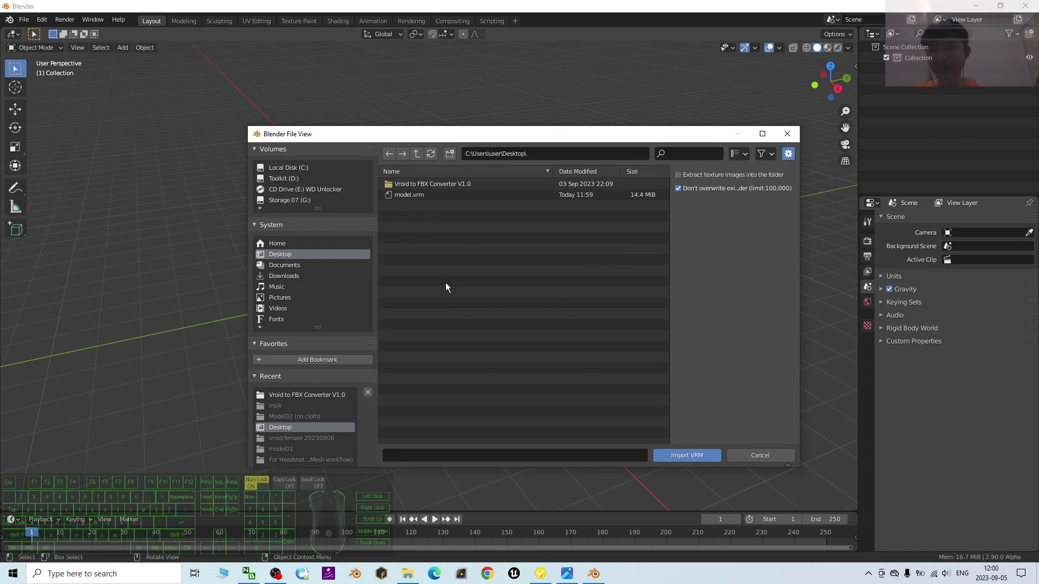
pyautogui.click(788, 134)
pyautogui.click(652, 265)
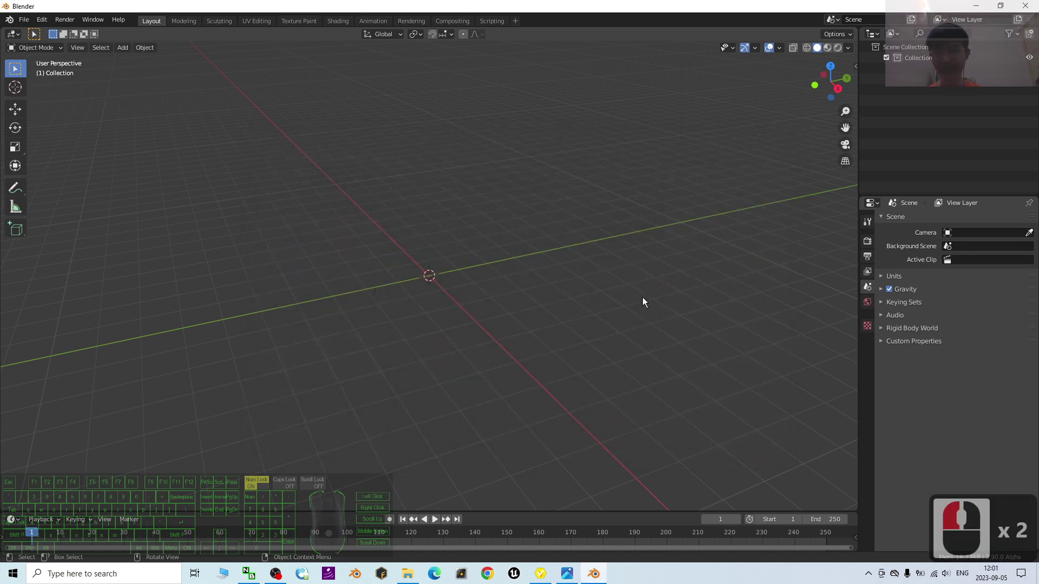
# - Show the 3D viewport's sidebar and bring up the CATS tools
pyautogui.press('n')
pyautogui.click(850, 183)
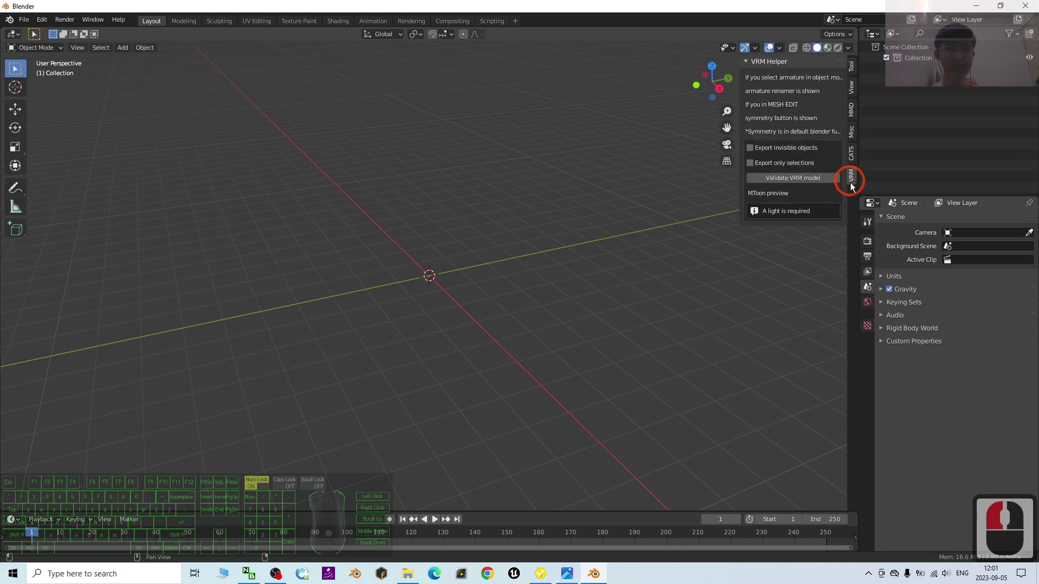
pyautogui.click(851, 144)
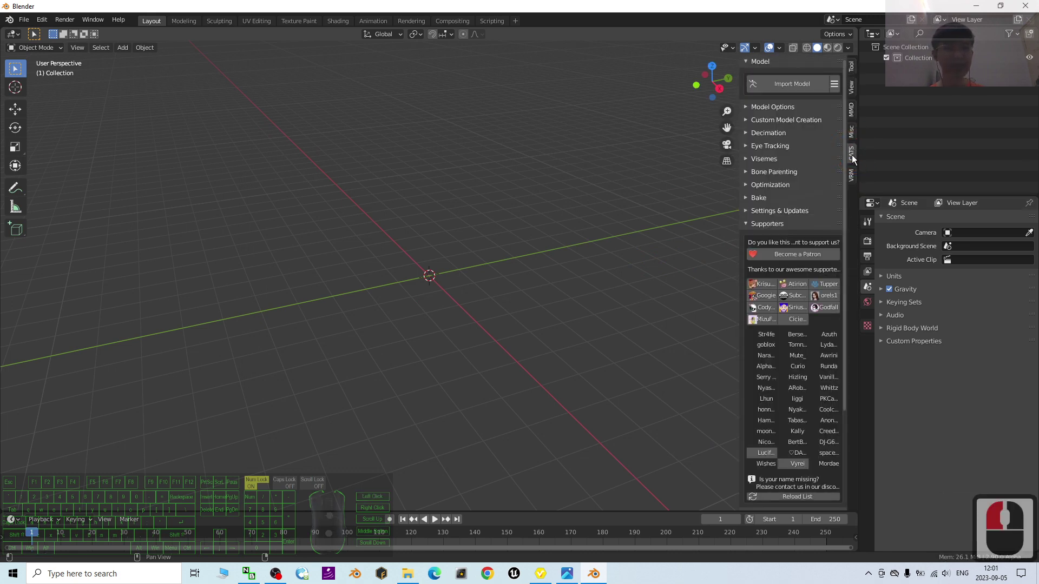
pyautogui.click(834, 86)
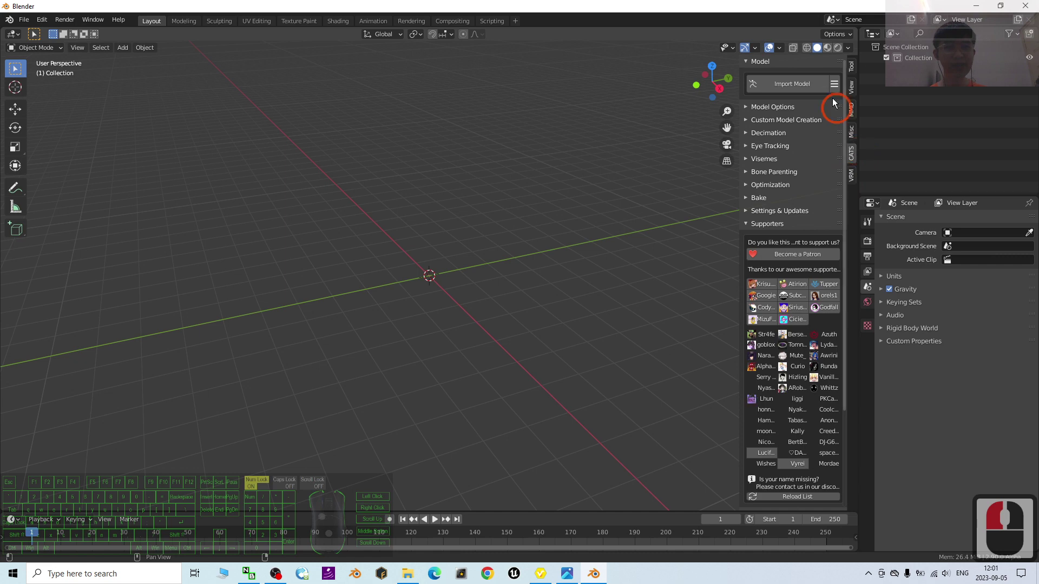
pyautogui.click(833, 86)
pyautogui.click(835, 80)
pyautogui.click(834, 81)
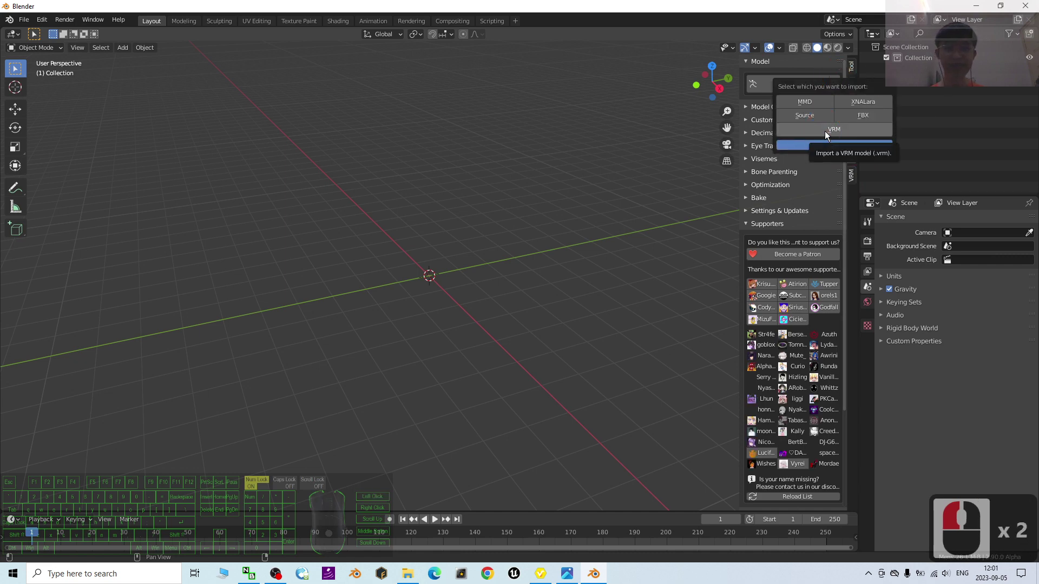
pyautogui.click(824, 131)
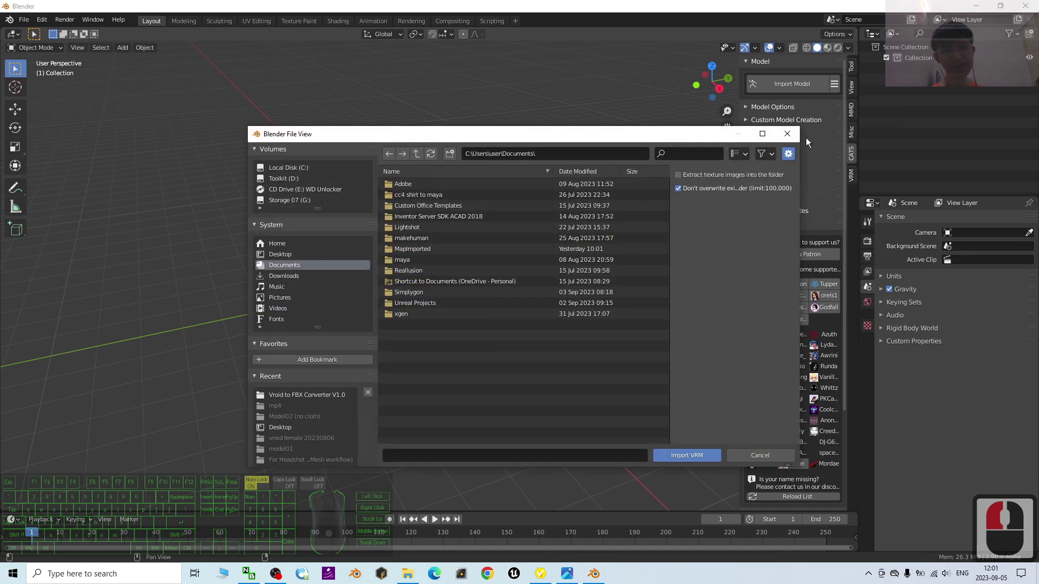
pyautogui.click(562, 575)
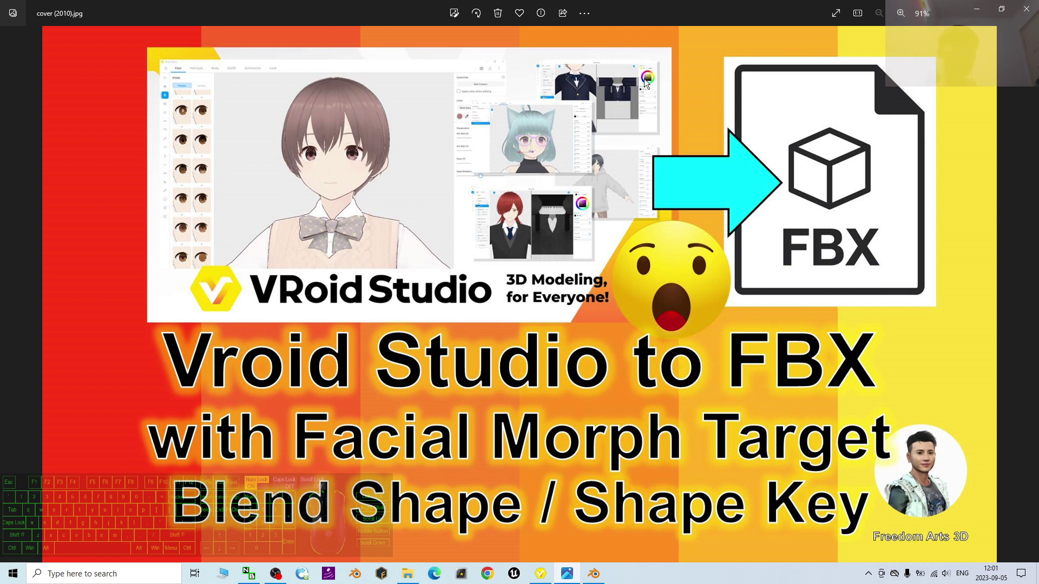
pyautogui.click(983, 8)
pyautogui.moveTo(678, 139); pyautogui.dragTo(618, 121)
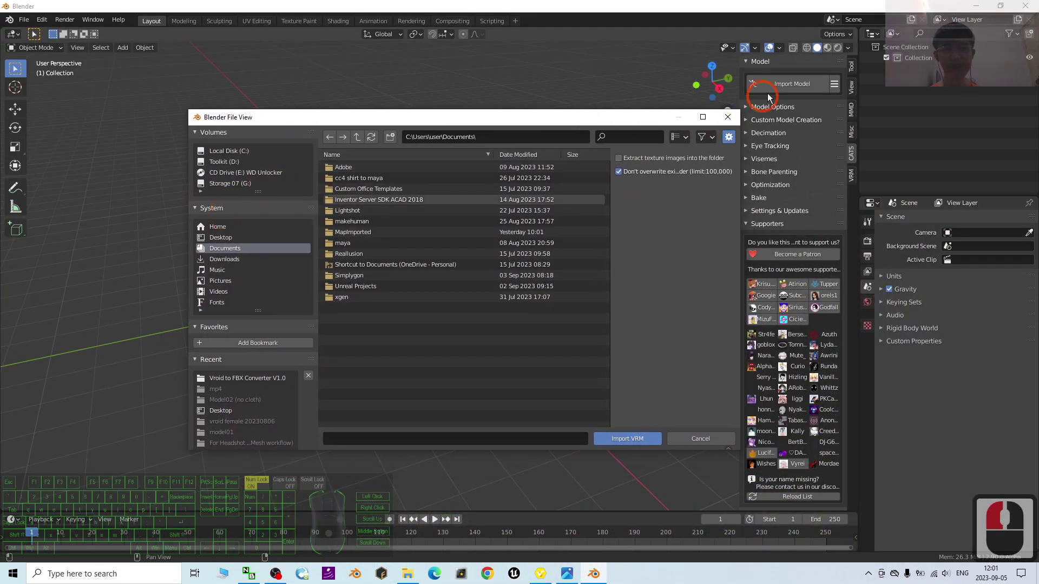
pyautogui.click(728, 118)
# - Import model.vrm from the Desktop with the CATS model importer, using the VRM format
pyautogui.click(836, 84)
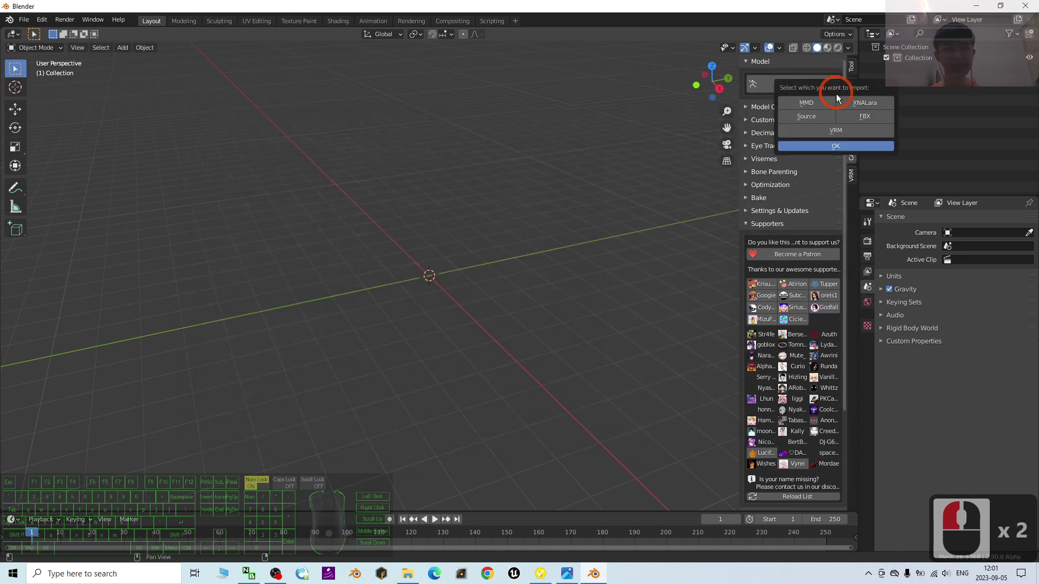
pyautogui.click(844, 127)
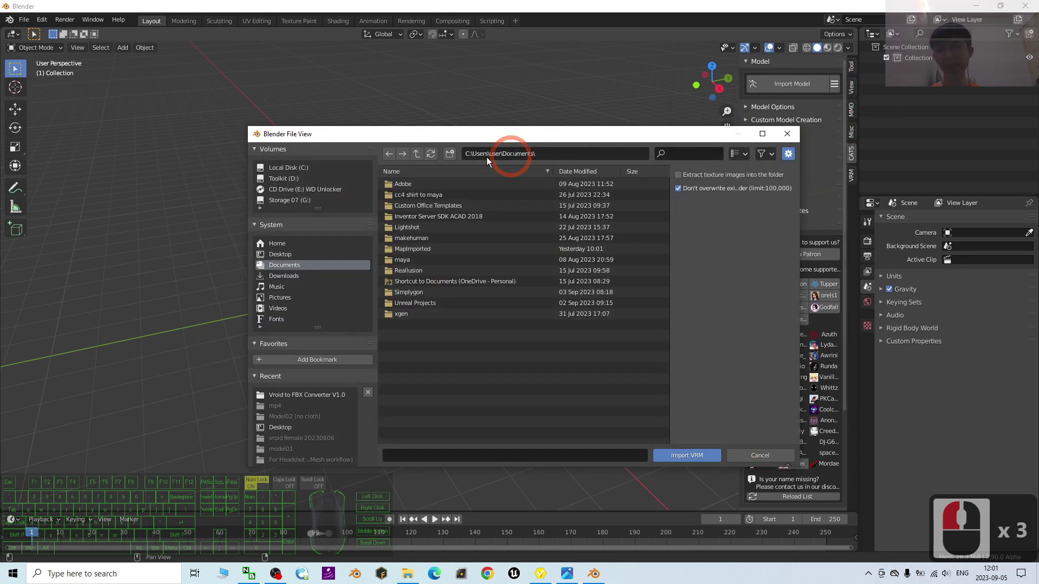
pyautogui.click(280, 254)
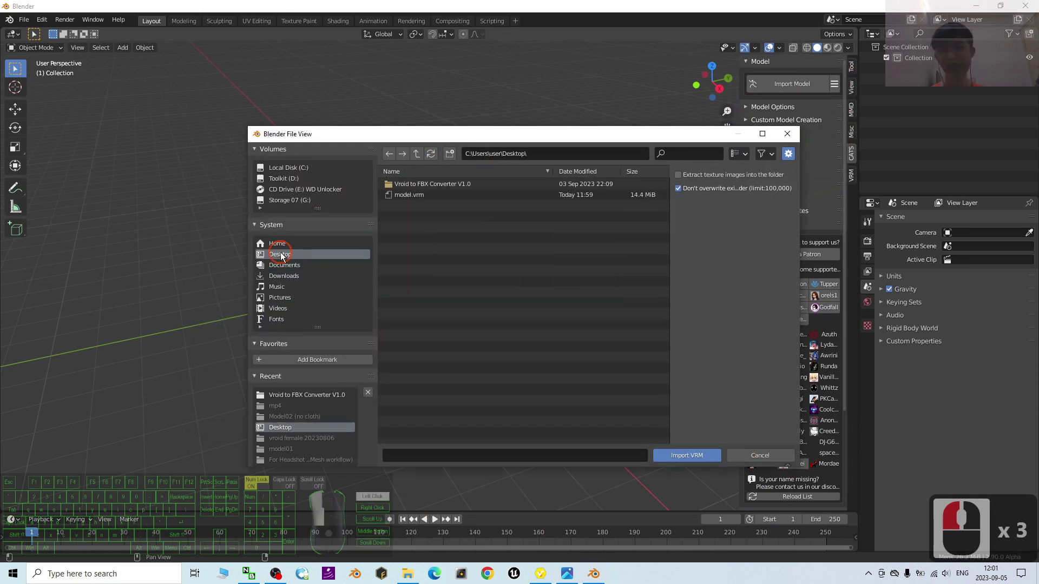
pyautogui.doubleClick(407, 194)
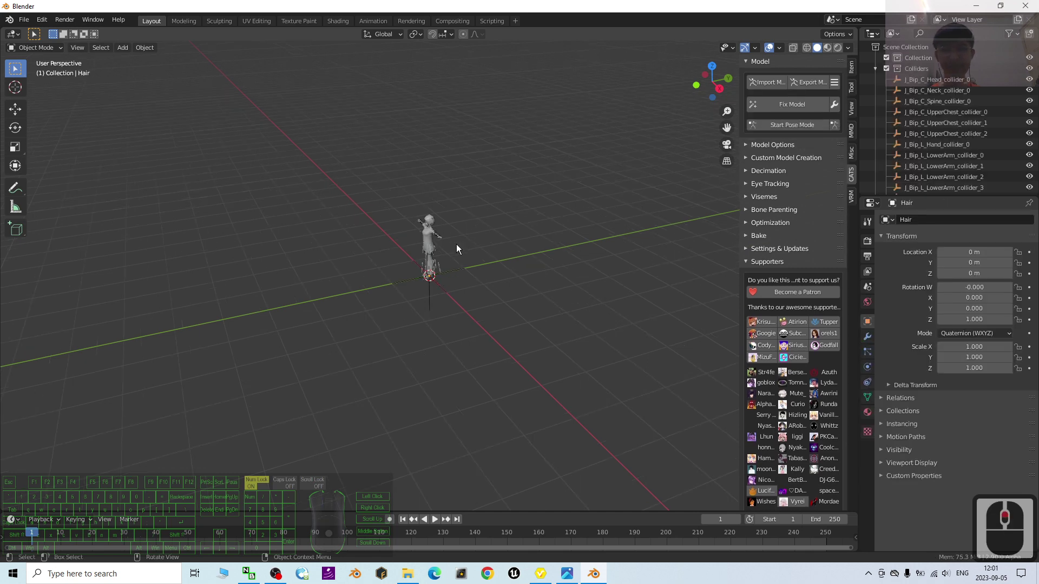
# - Disable all Fix Model options except Fix Materials, and run Fix Model on the imported character
pyautogui.scroll(10, 456, 245)
pyautogui.moveTo(514, 294); pyautogui.dragTo(560, 243, button='middle')
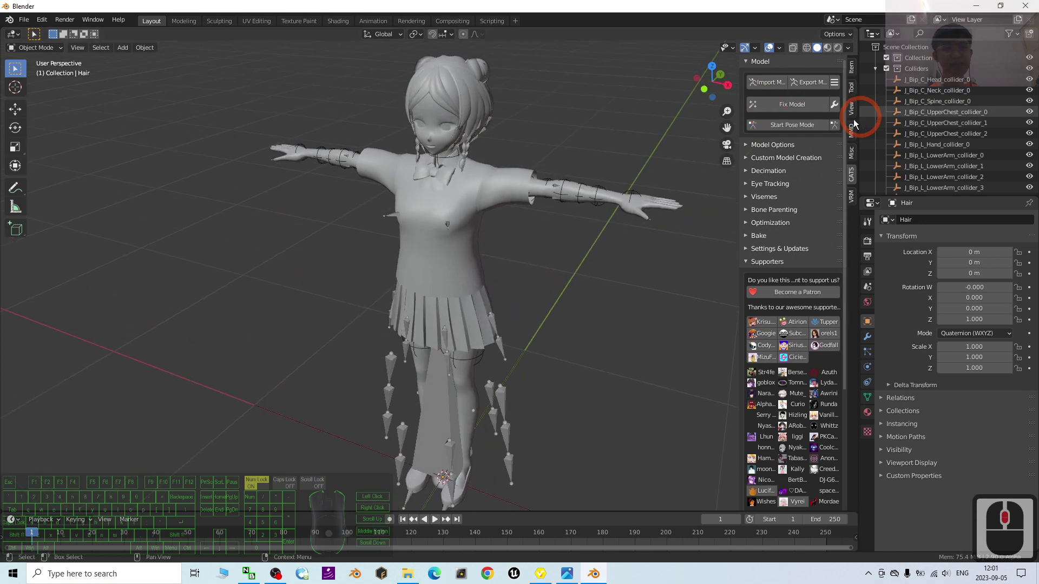
pyautogui.click(833, 104)
pyautogui.click(785, 155)
pyautogui.click(784, 166)
pyautogui.click(784, 176)
pyautogui.click(783, 187)
pyautogui.click(784, 198)
pyautogui.click(783, 209)
pyautogui.click(782, 220)
pyautogui.click(776, 187)
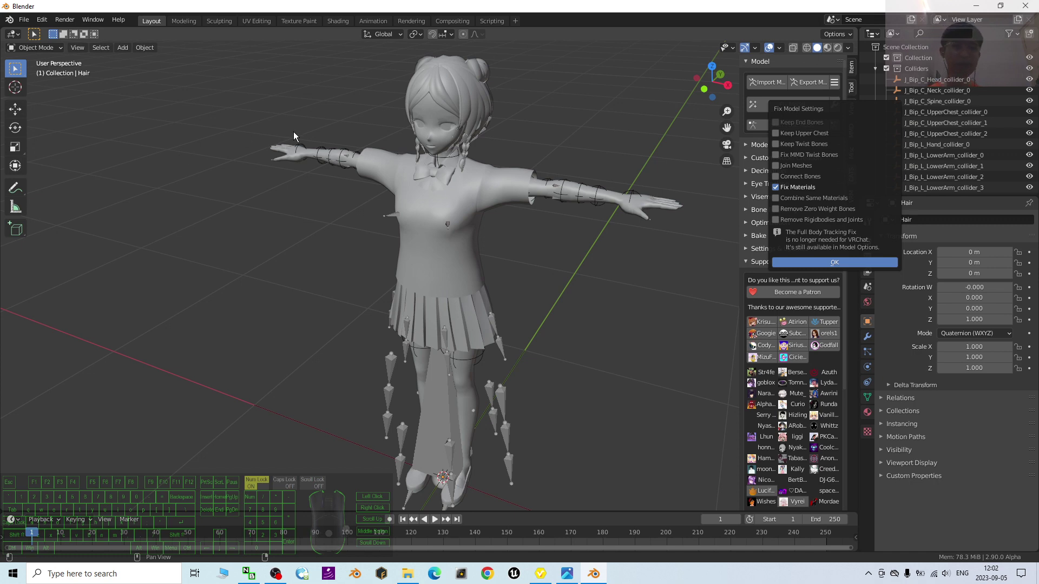
pyautogui.click(809, 267)
pyautogui.click(790, 105)
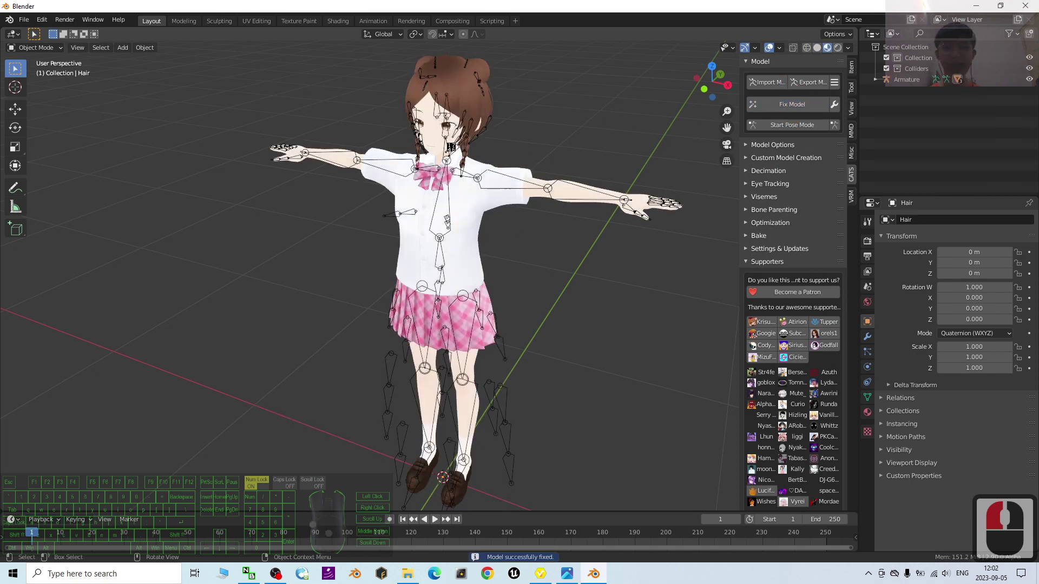
# - Select the character's face mesh and show its object data with the shape keys
pyautogui.scroll(3, 574, 330)
pyautogui.scroll(-4, 413, 147)
pyautogui.keyDown('shift'); pyautogui.moveTo(498, 225); pyautogui.dragTo(523, 340, button='middle'); pyautogui.keyUp('shift')
pyautogui.scroll(2, 586, 135)
pyautogui.scroll(3, 587, 134)
pyautogui.click(353, 220)
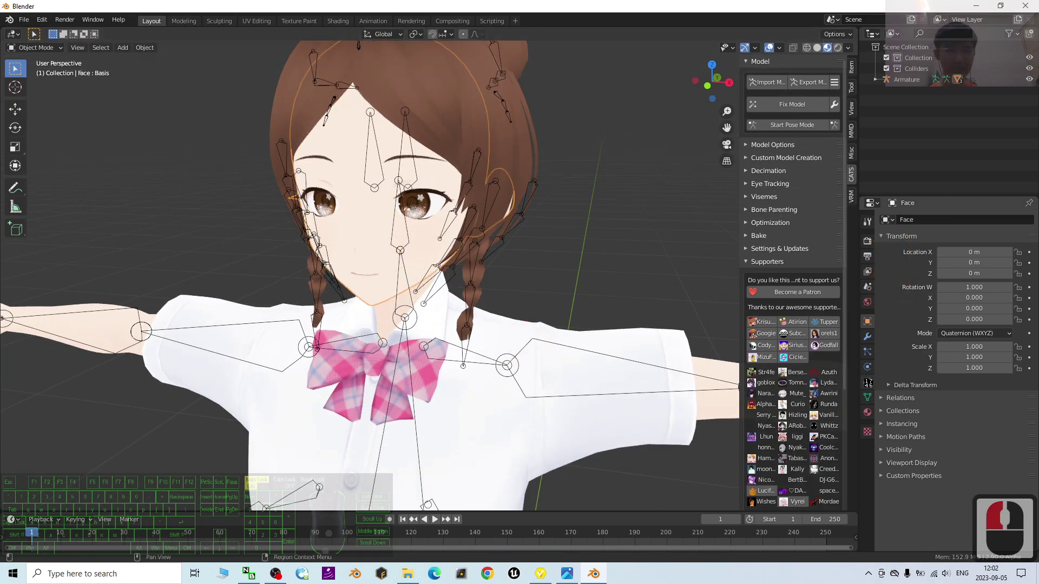
pyautogui.click(867, 397)
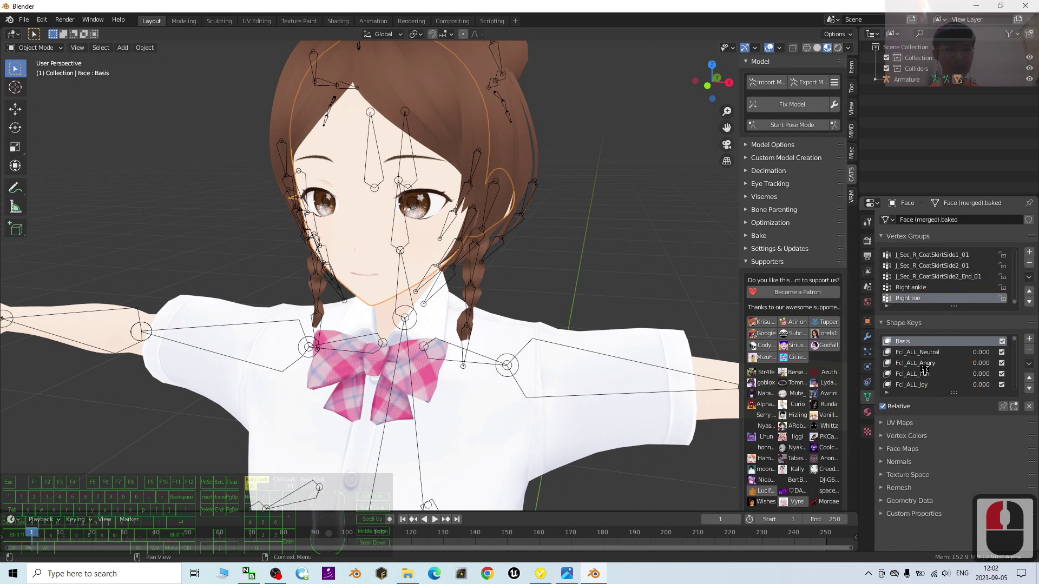
# - Examine the face mesh's Fcl_ALL expression shape keys against the character's face
pyautogui.moveTo(978, 365)
pyautogui.mouseDown()
pyautogui.moveTo(1006, 365)
pyautogui.moveTo(21, 372)
pyautogui.moveTo(973, 366)
pyautogui.moveTo(976, 385)
pyautogui.moveTo(1007, 385)
pyautogui.moveTo(976, 384)
pyautogui.mouseUp()
pyautogui.scroll(2, 541, 259)
pyautogui.scroll(-1, 962, 366)
pyautogui.scroll(-1, 978, 379)
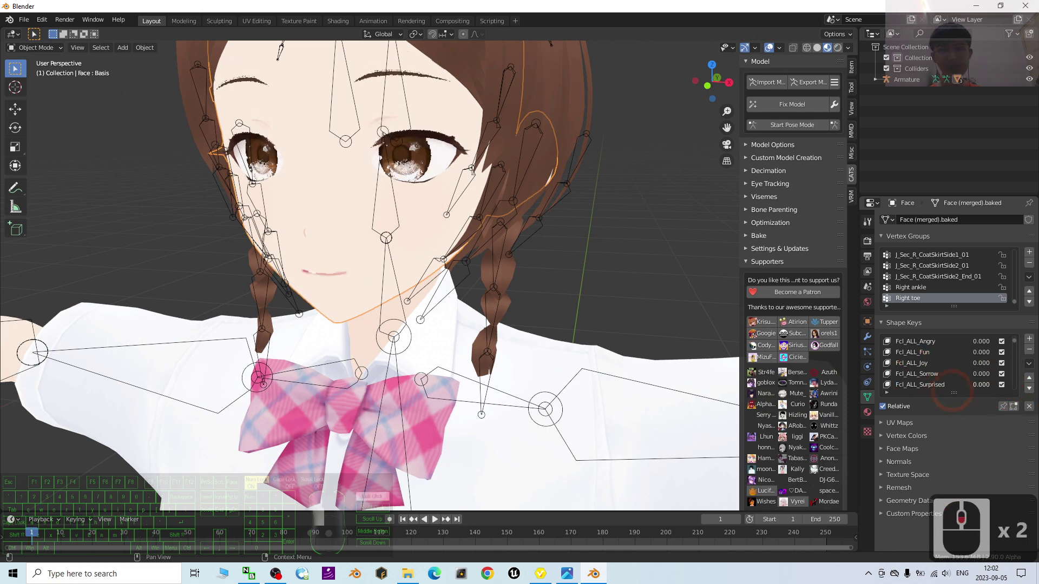
pyautogui.scroll(-2, 549, 256)
pyautogui.scroll(-2, 548, 251)
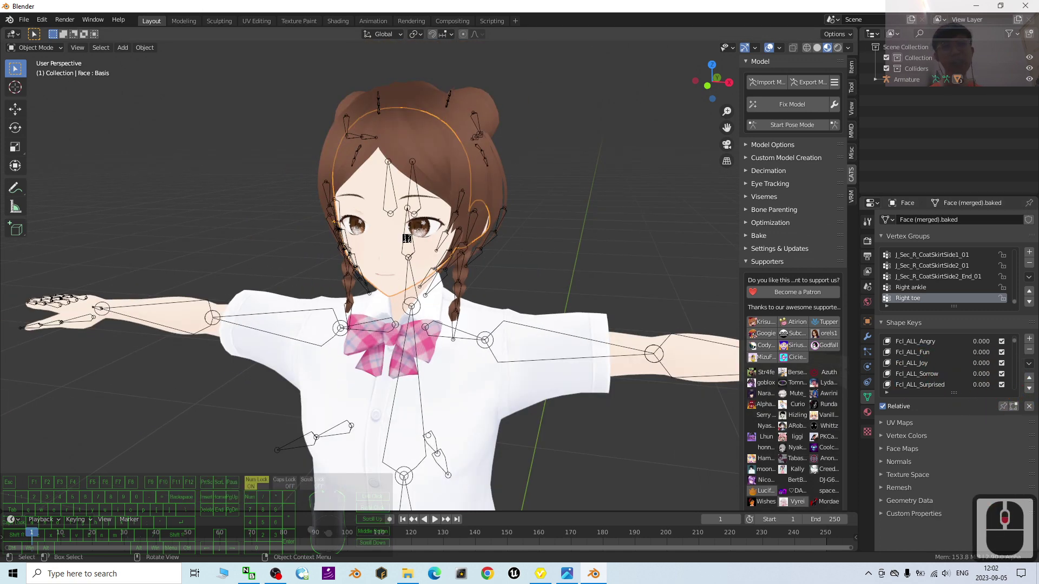
pyautogui.keyDown('shift'); pyautogui.moveTo(503, 227); pyautogui.dragTo(512, 257, button='middle'); pyautogui.keyUp('shift')
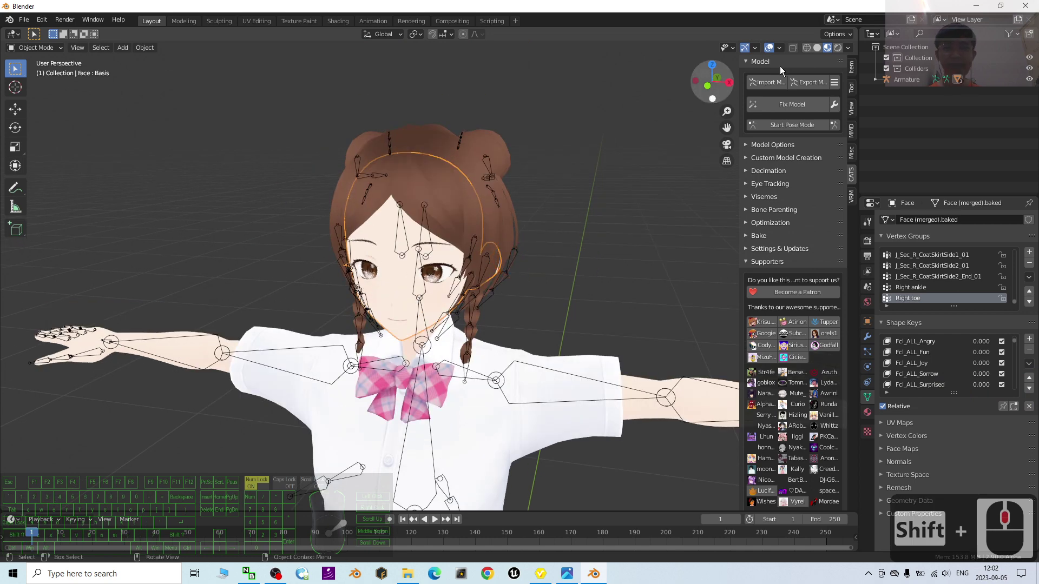
# - Start the CATS model export despite the optimization warning, with path mode Copy and textures embedded
pyautogui.click(809, 84)
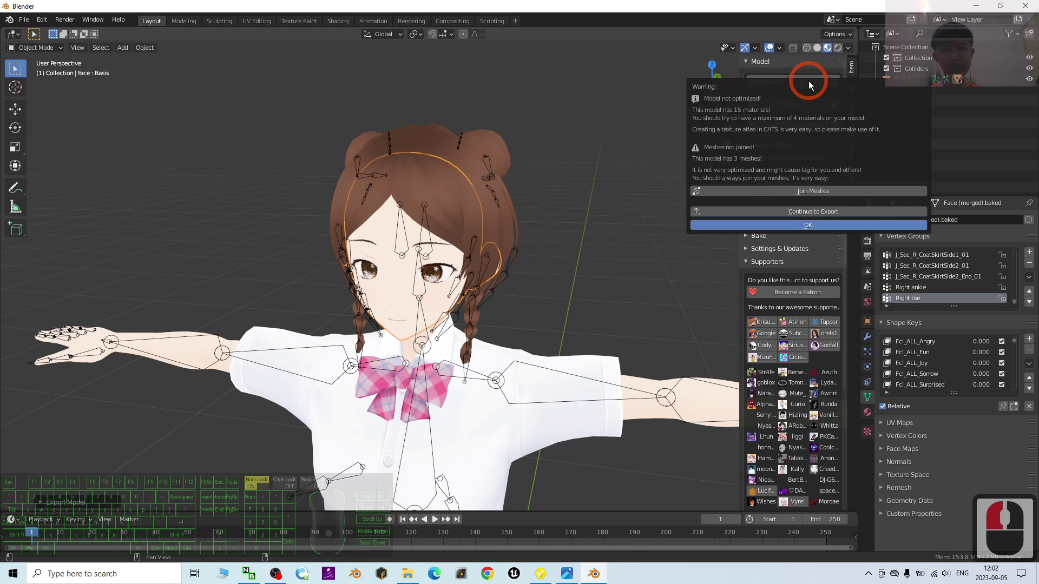
pyautogui.click(808, 212)
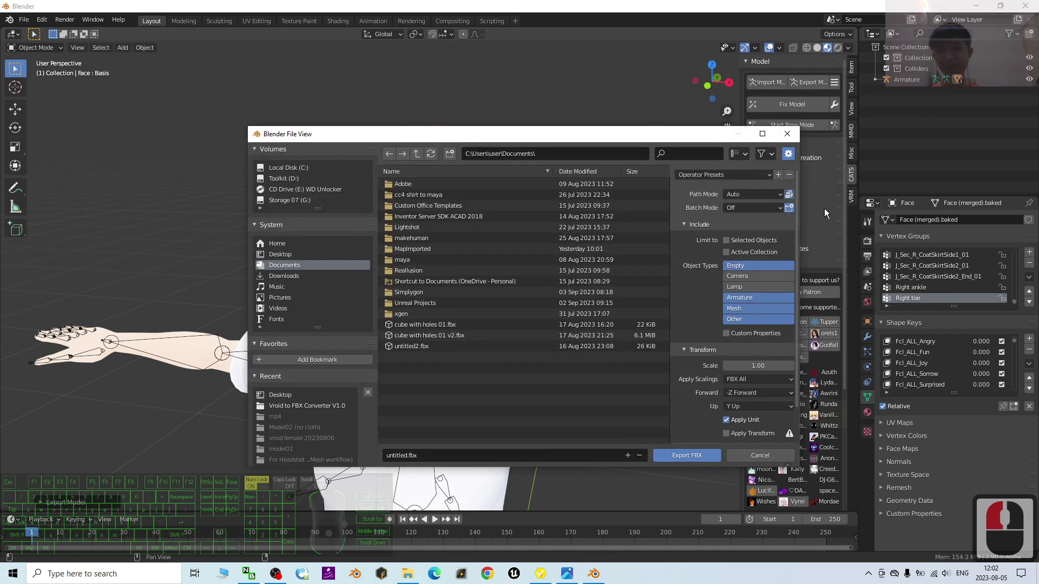
pyautogui.click(739, 194)
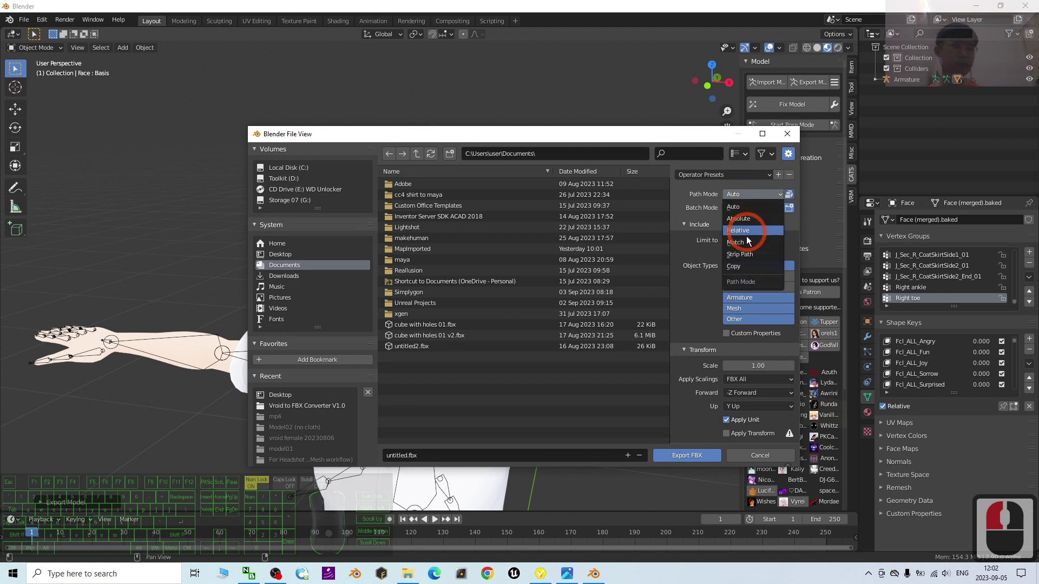
pyautogui.click(744, 258)
pyautogui.click(789, 196)
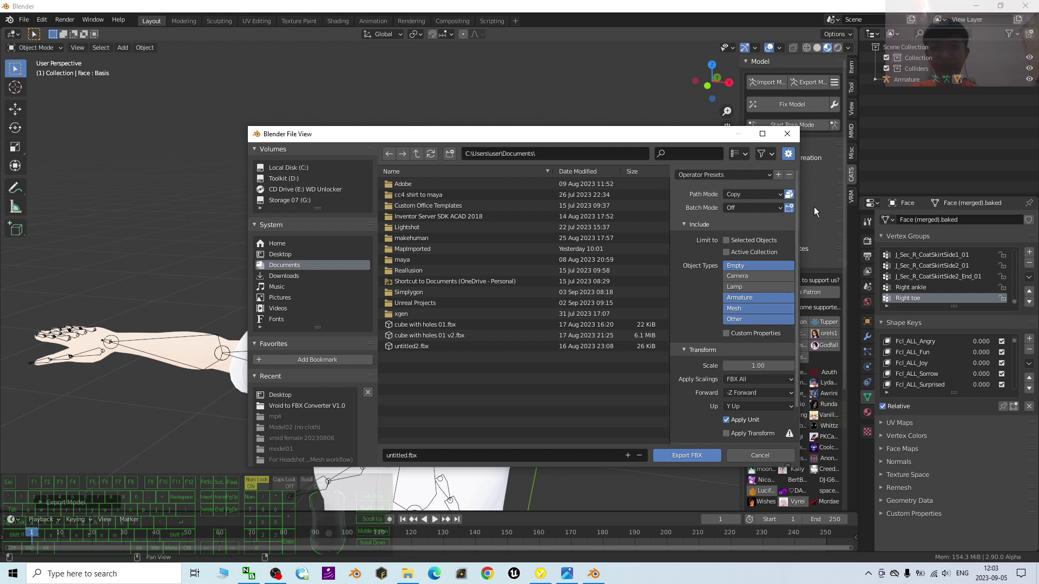
# - Choose the Desktop as the export location and name the FBX file model01
pyautogui.moveTo(584, 138); pyautogui.dragTo(682, 52)
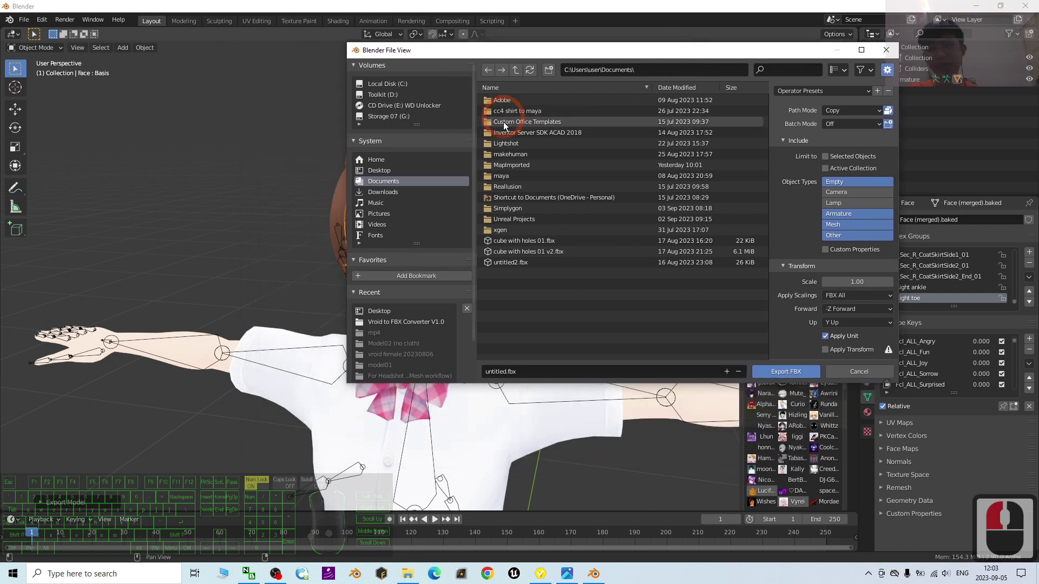
pyautogui.click(390, 170)
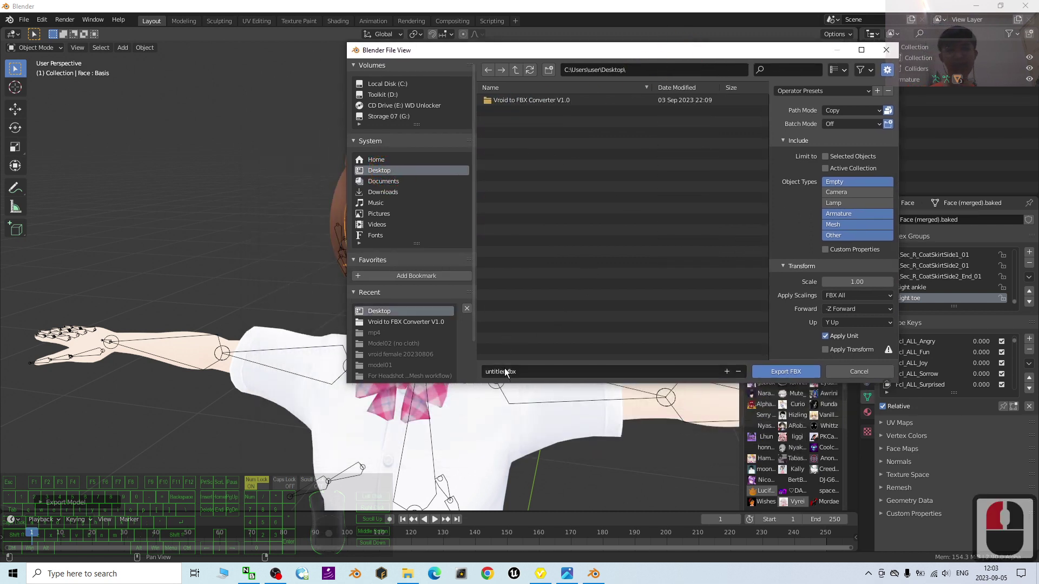
pyautogui.click(549, 368)
pyautogui.write('model01')
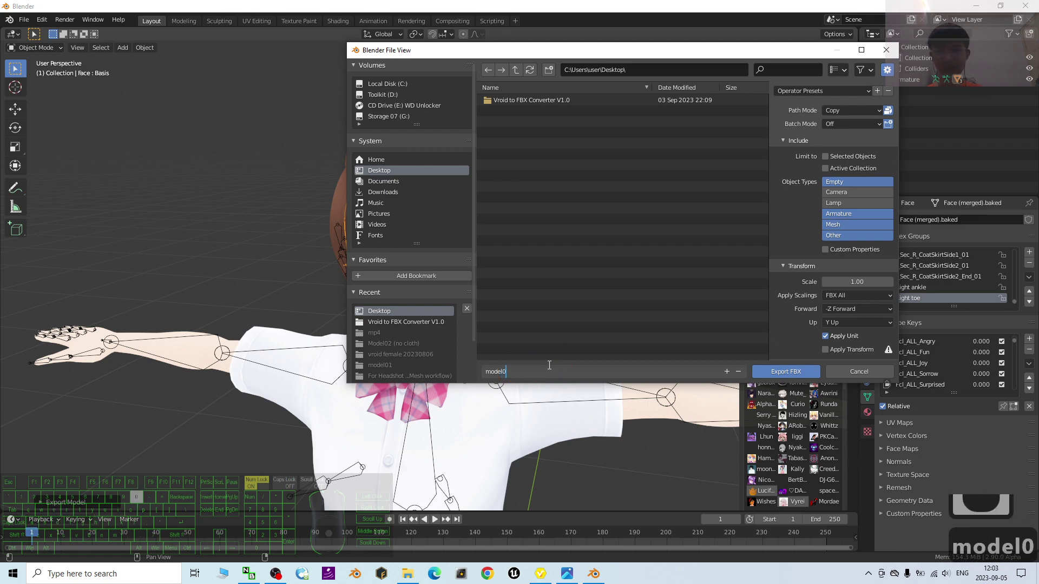
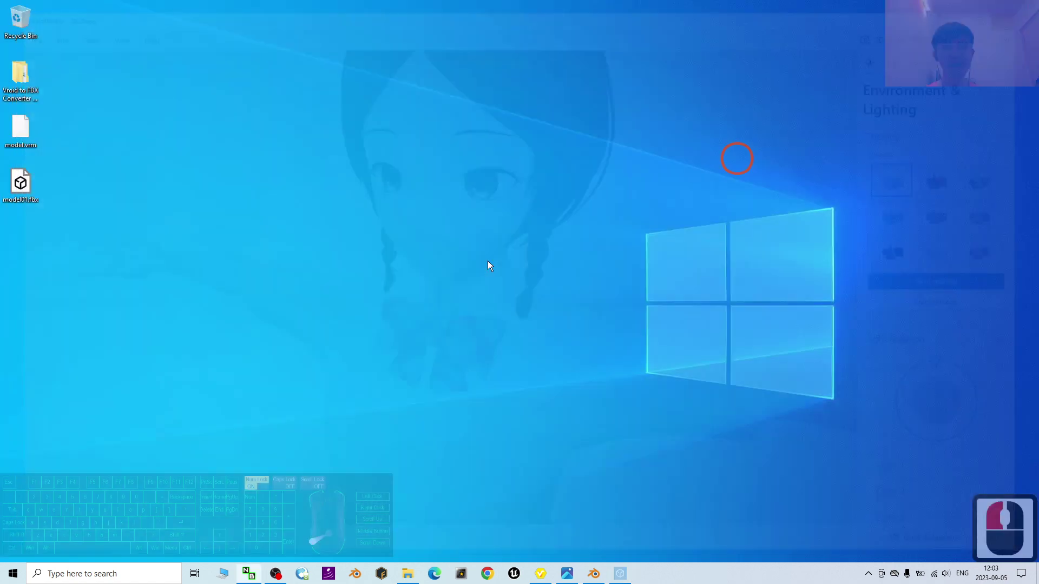
# - Search Windows for iclone, launch iClone 3DXchange 7 and switch to its window
pyautogui.click(2, 188)
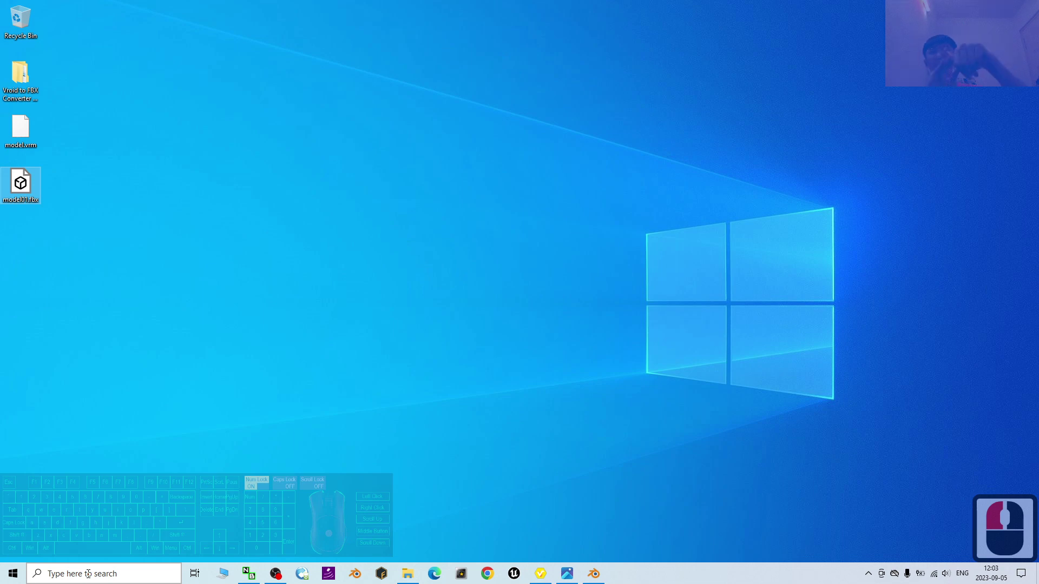
pyautogui.click(57, 574)
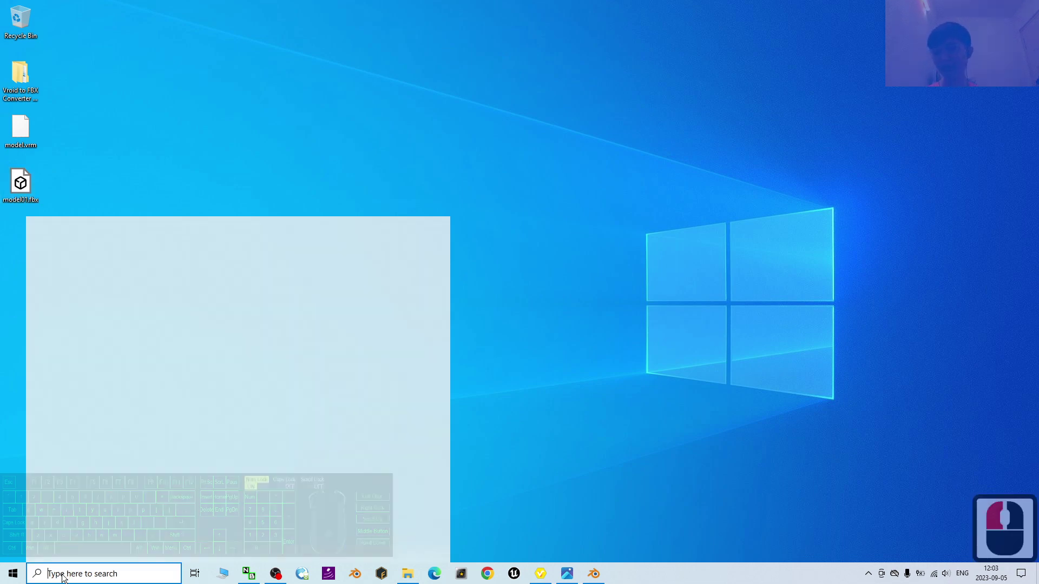
pyautogui.write('iclone')
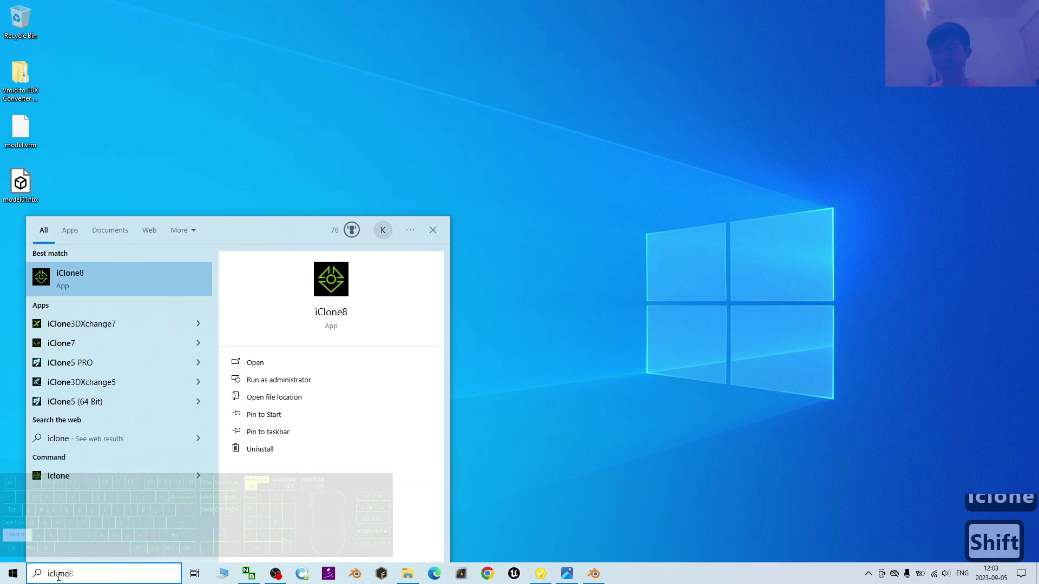
pyautogui.click(876, 294)
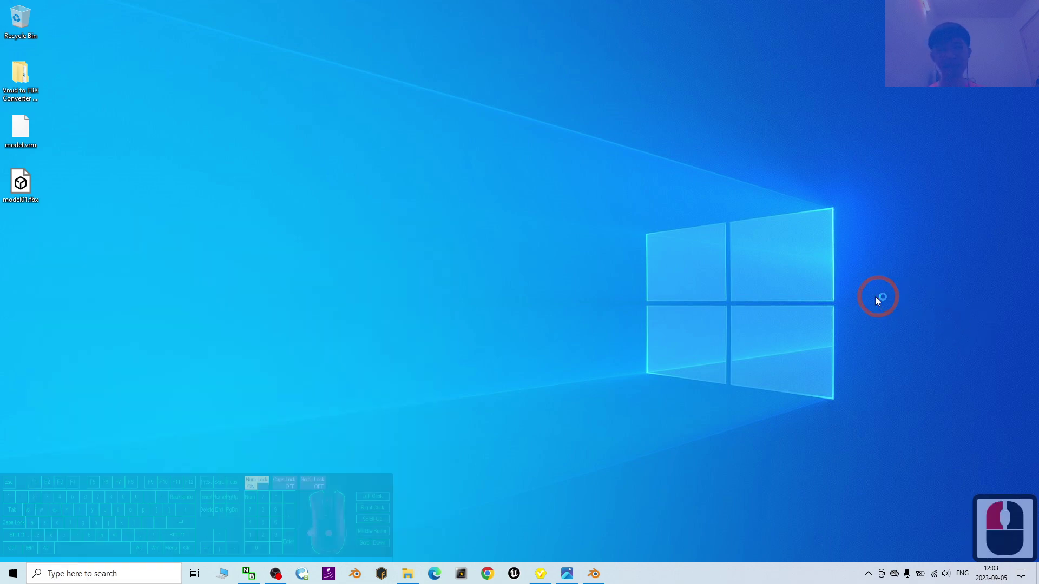
pyautogui.click(568, 574)
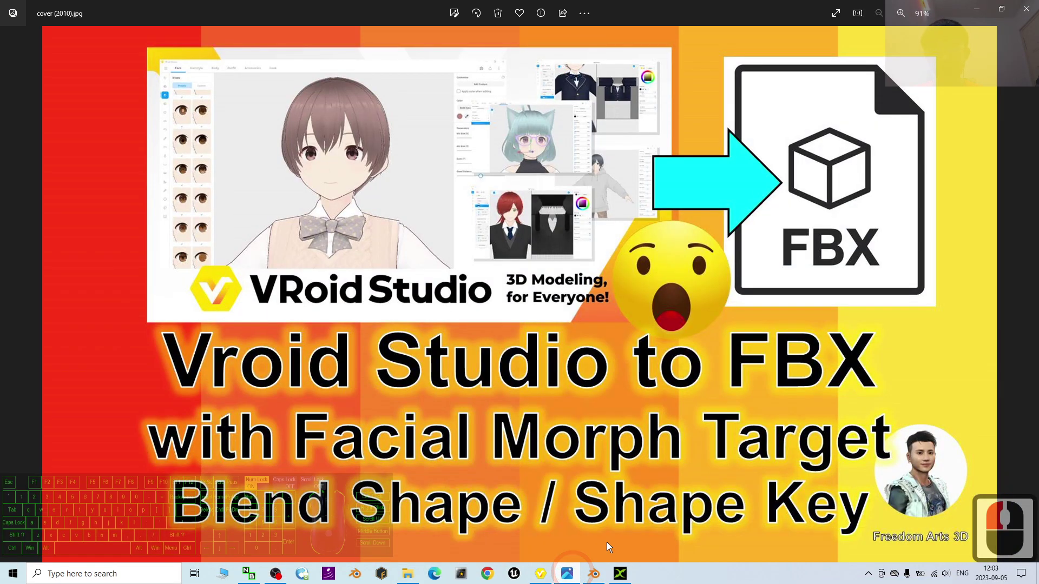
pyautogui.click(620, 573)
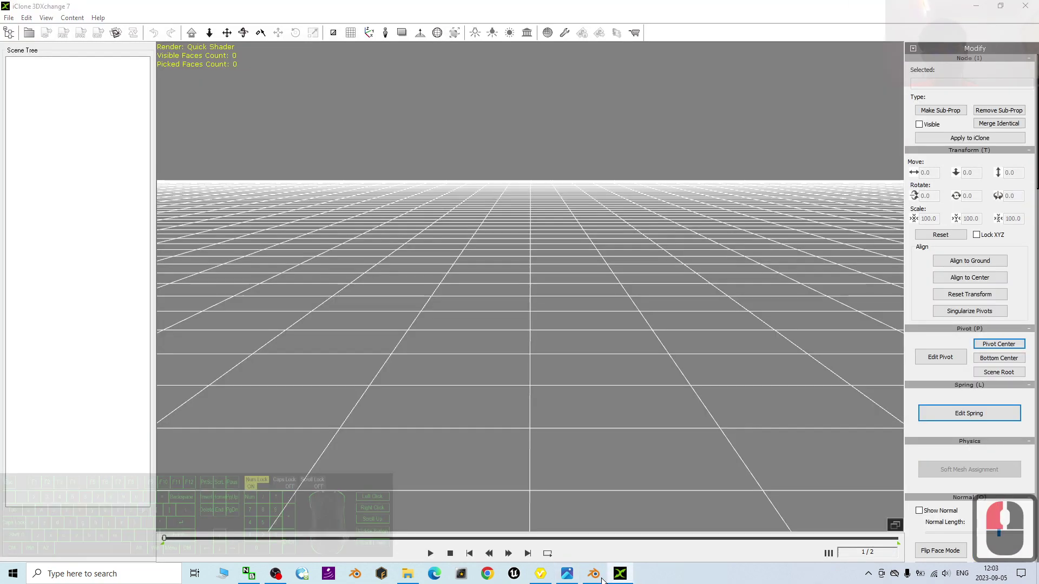
# - Dismiss the iClone 3DXchange 7 welcome dialog without signing in to a member account
pyautogui.moveTo(565, 574)
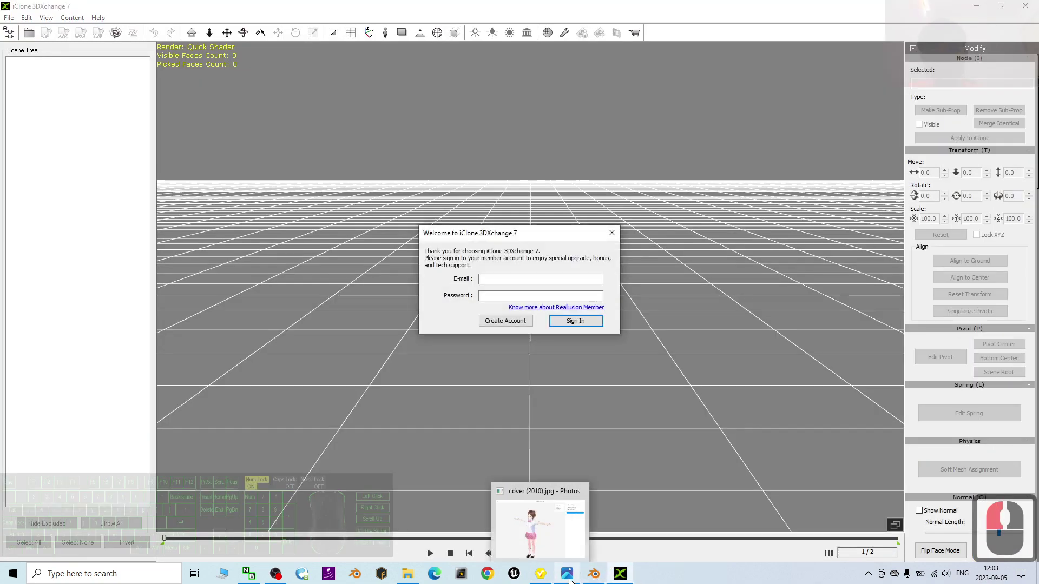
pyautogui.click(541, 522)
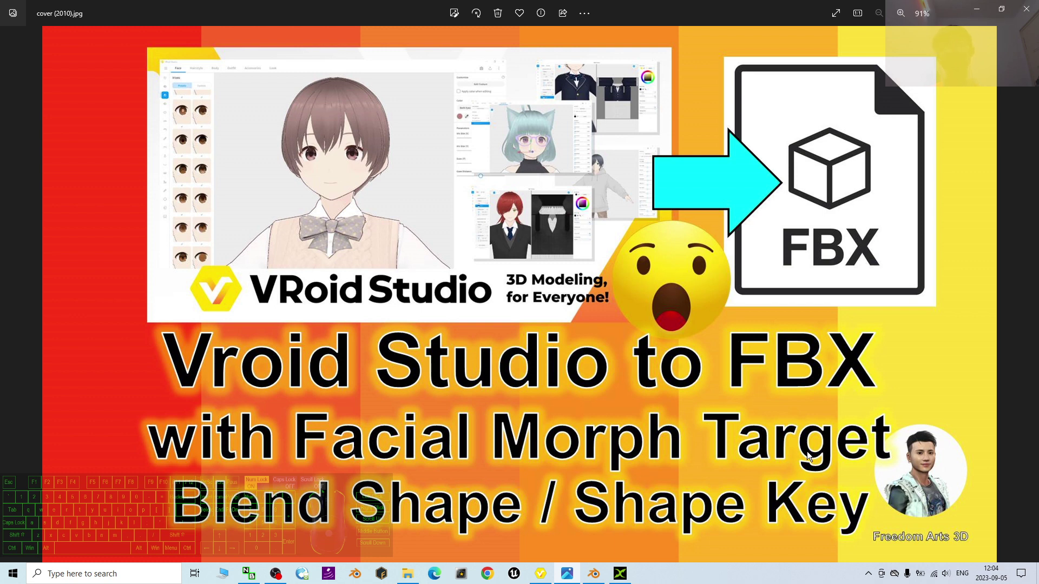
pyautogui.click(626, 576)
pyautogui.click(723, 294)
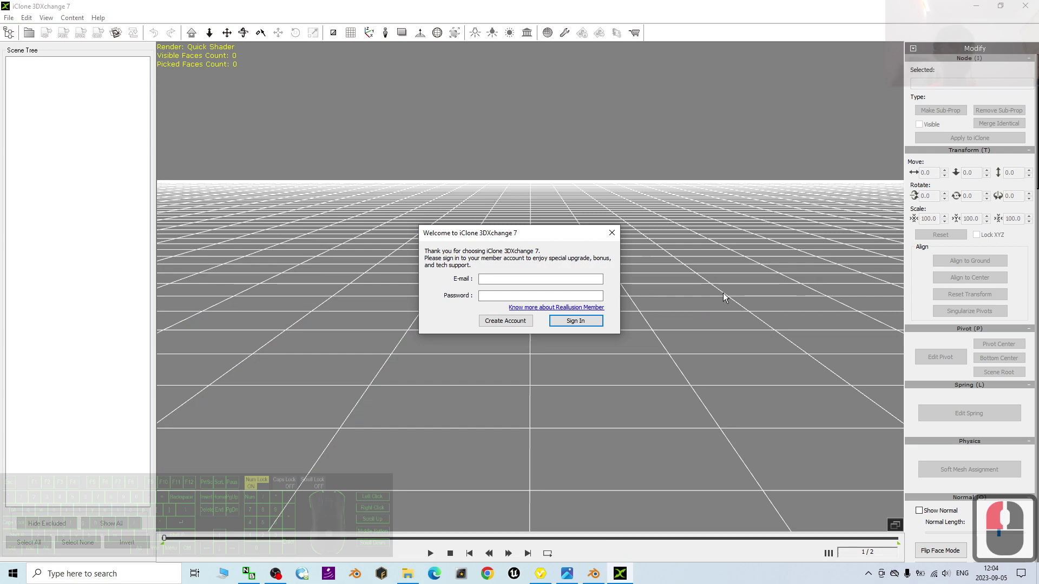
pyautogui.click(611, 233)
# - Import model01.fbx from the desktop into iClone 3DXchange 7, acknowledging the FBX morph key notice
pyautogui.moveTo(458, 7); pyautogui.dragTo(743, 56)
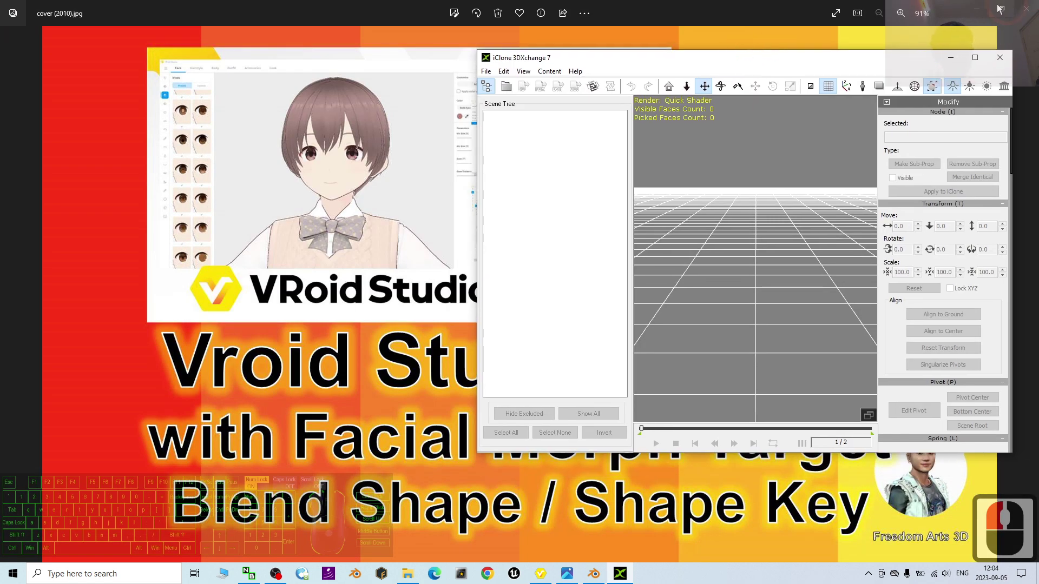
pyautogui.click(973, 7)
pyautogui.moveTo(21, 184); pyautogui.dragTo(813, 261)
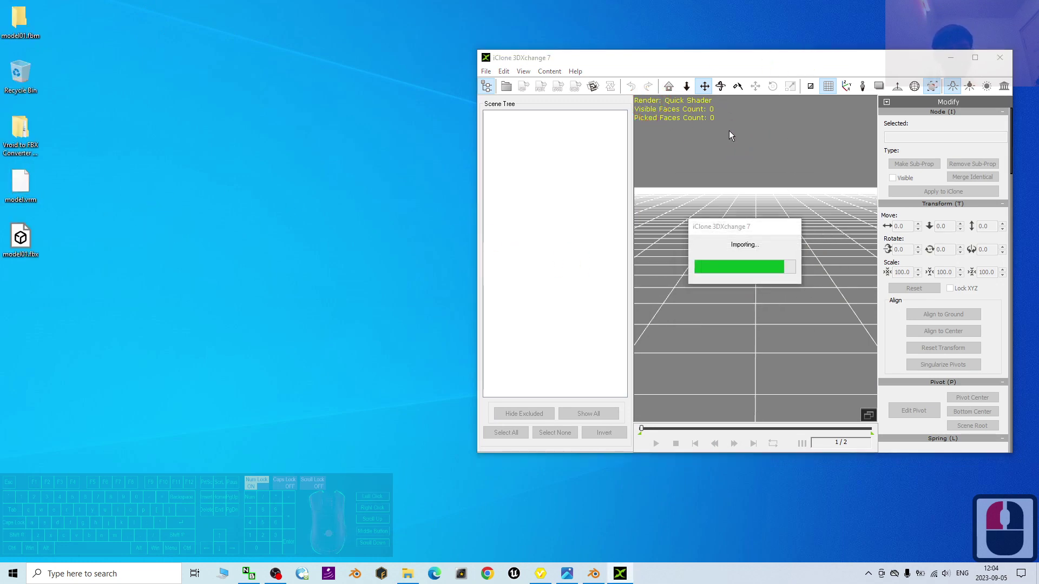
pyautogui.click(714, 317)
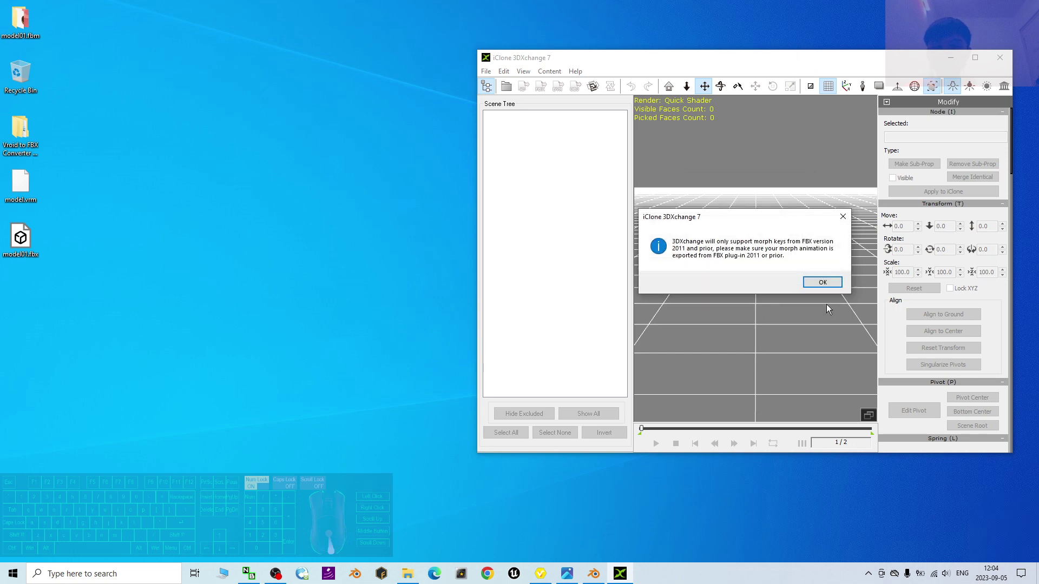
pyautogui.click(823, 283)
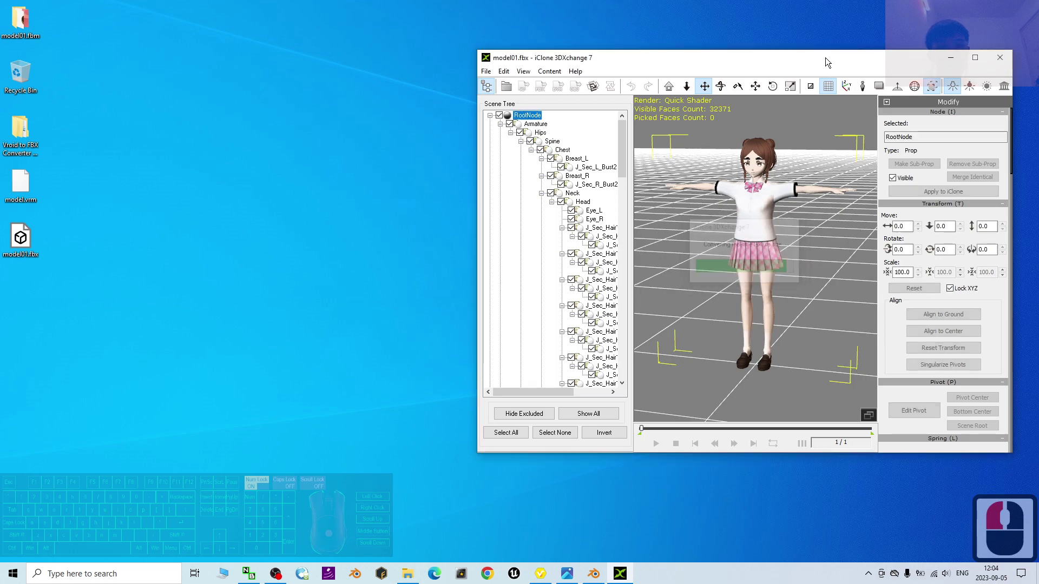
# - Preview the Face morphs, including Fcl_ALL_Surprised and Fcl_ALL_Angry, on the imported character's face in a maximized window
pyautogui.moveTo(826, 63); pyautogui.dragTo(645, 0)
pyautogui.scroll(5, 606, 245)
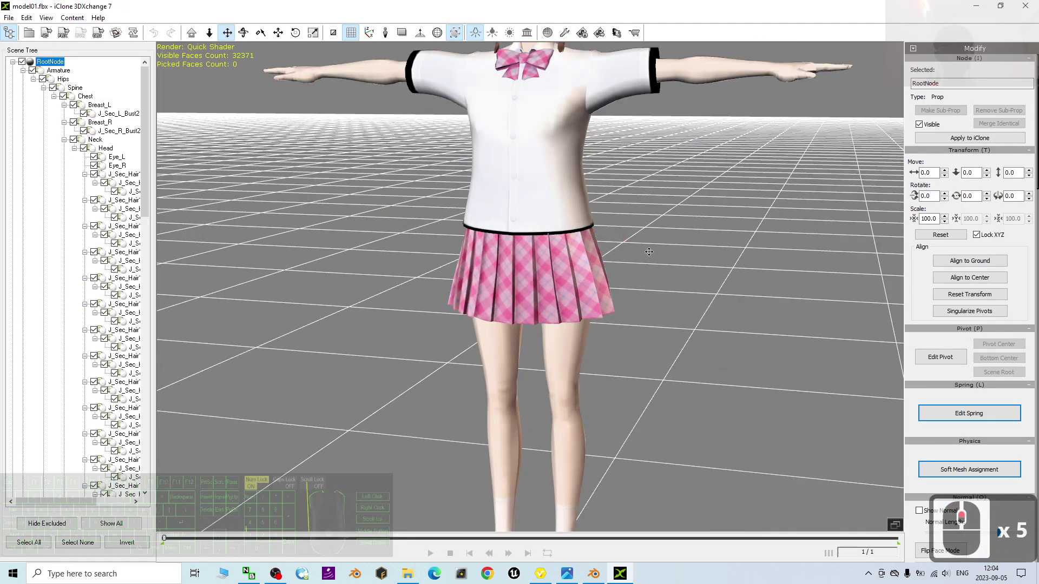
pyautogui.moveTo(645, 177); pyautogui.dragTo(614, 359, button='middle')
pyautogui.scroll(3, 652, 327)
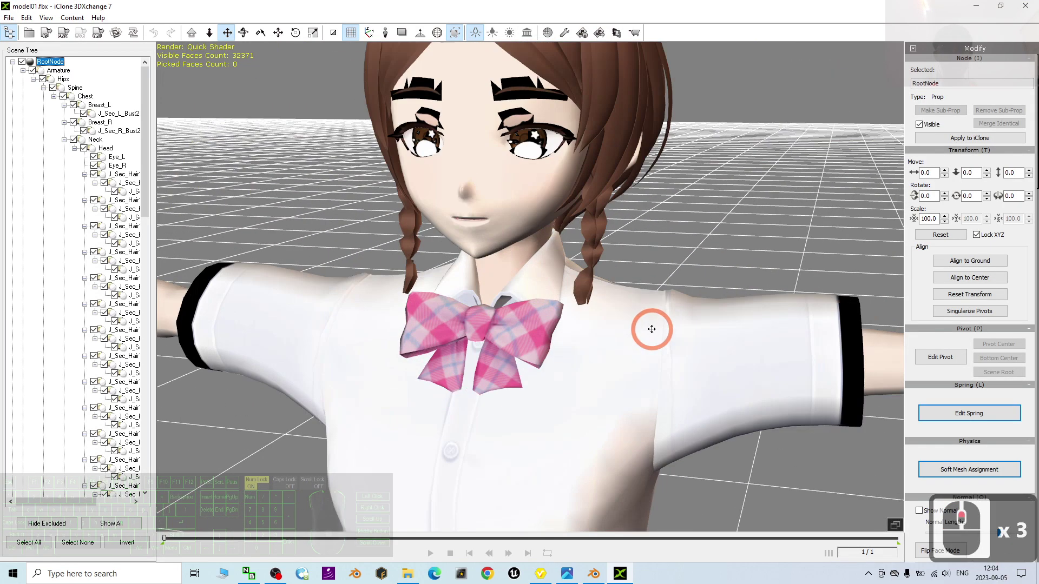
pyautogui.moveTo(1036, 180); pyautogui.dragTo(1034, 396)
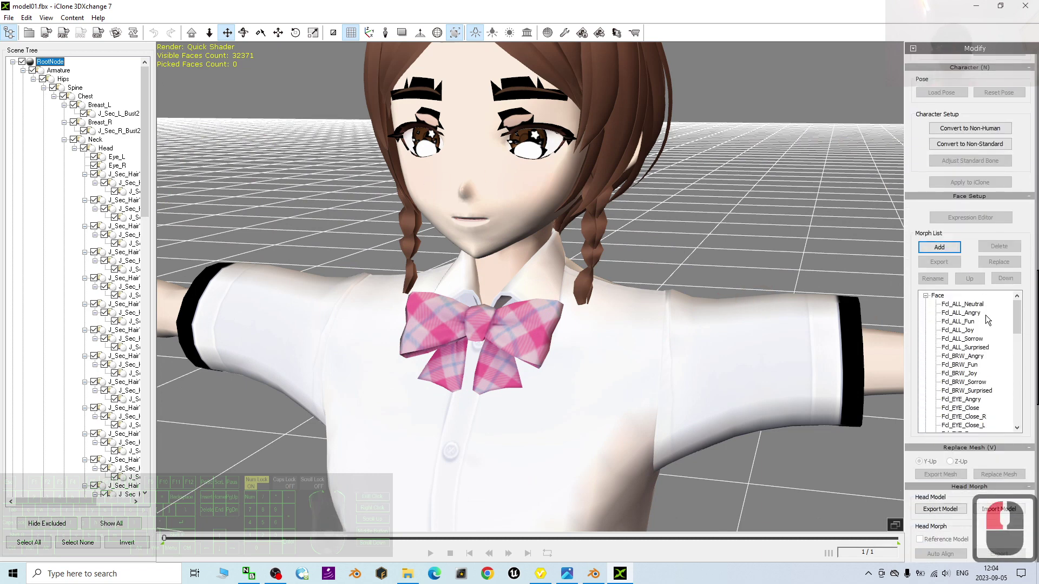
pyautogui.click(968, 325)
pyautogui.click(969, 331)
pyautogui.click(967, 348)
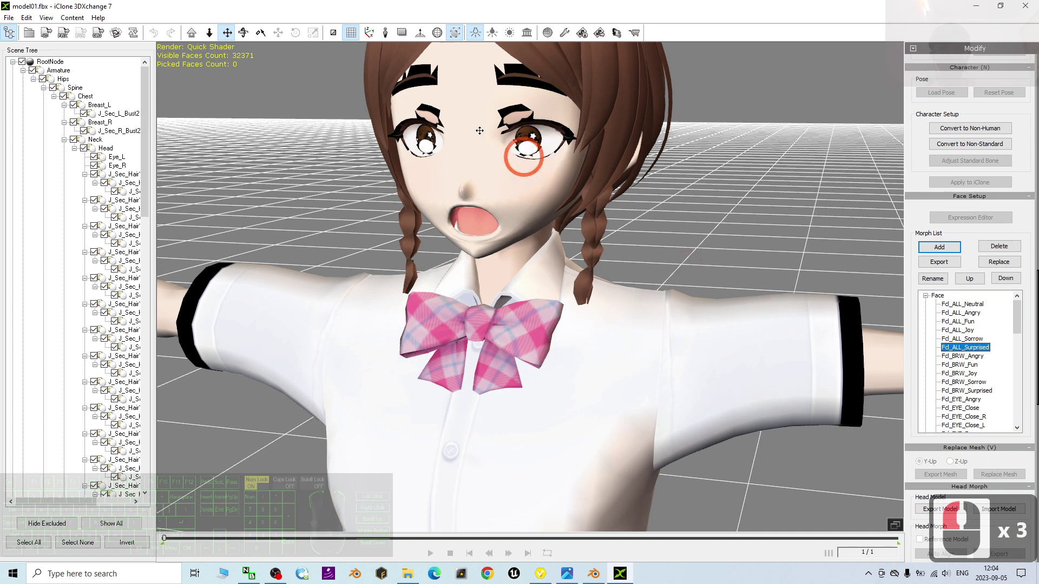
pyautogui.scroll(-6, 864, 278)
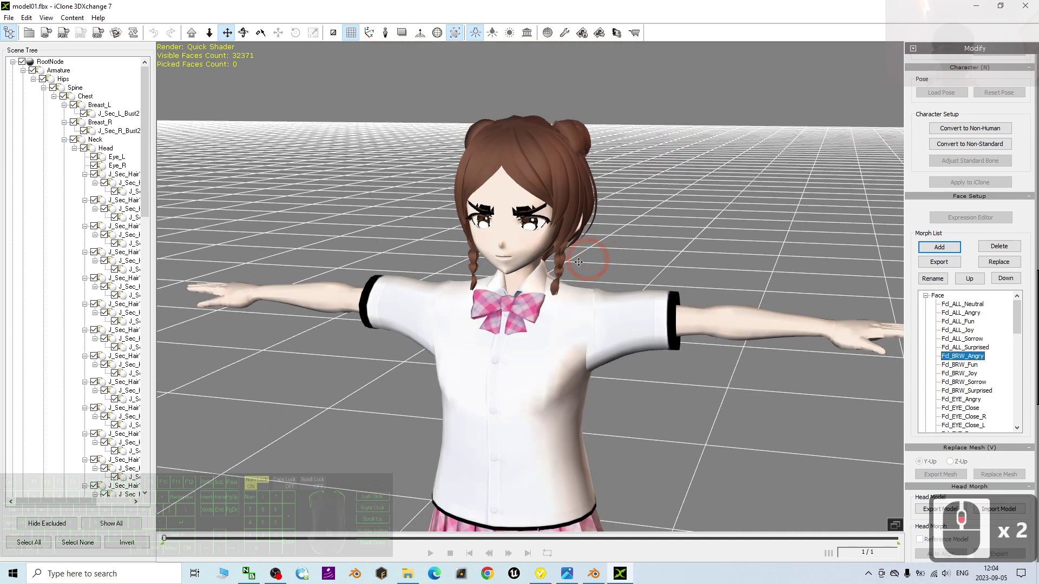
pyautogui.click(958, 322)
pyautogui.doubleClick(958, 313)
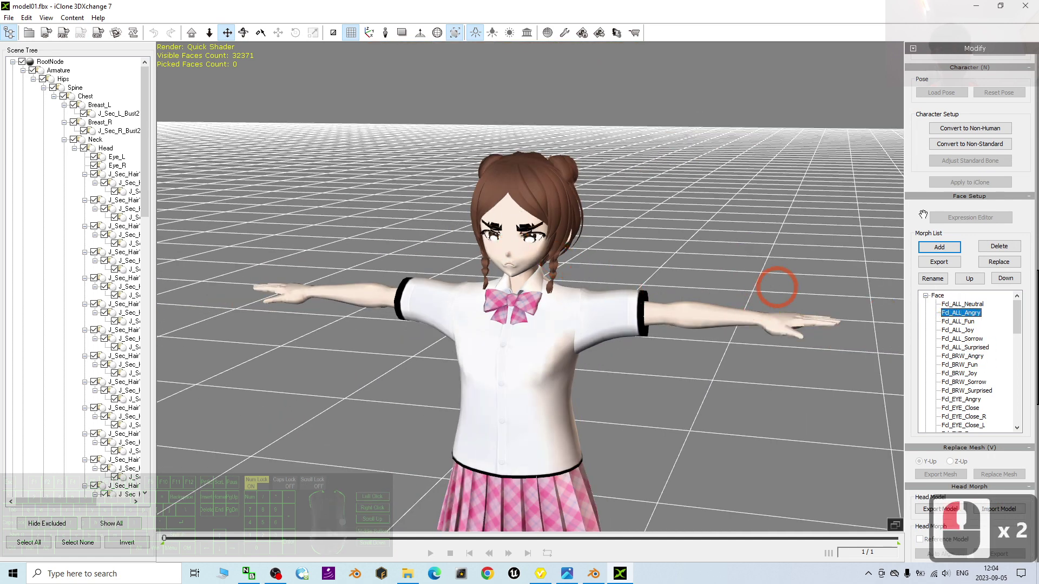
# - Start the Convert to Non-Standard character setup for the imported model to show its bones
pyautogui.scroll(-1, 974, 216)
pyautogui.scroll(2, 981, 177)
pyautogui.click(964, 220)
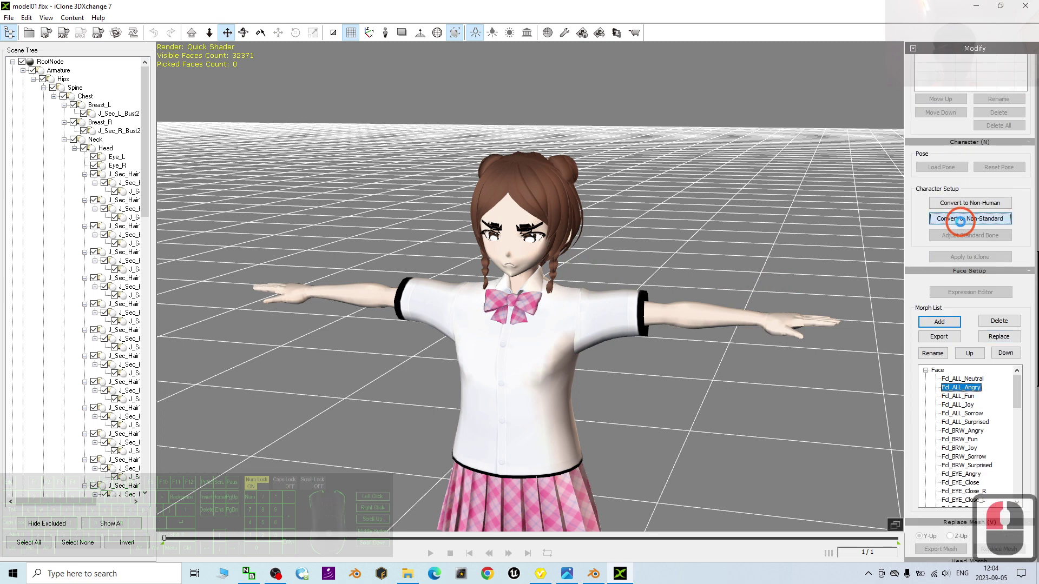
pyautogui.scroll(3, 570, 320)
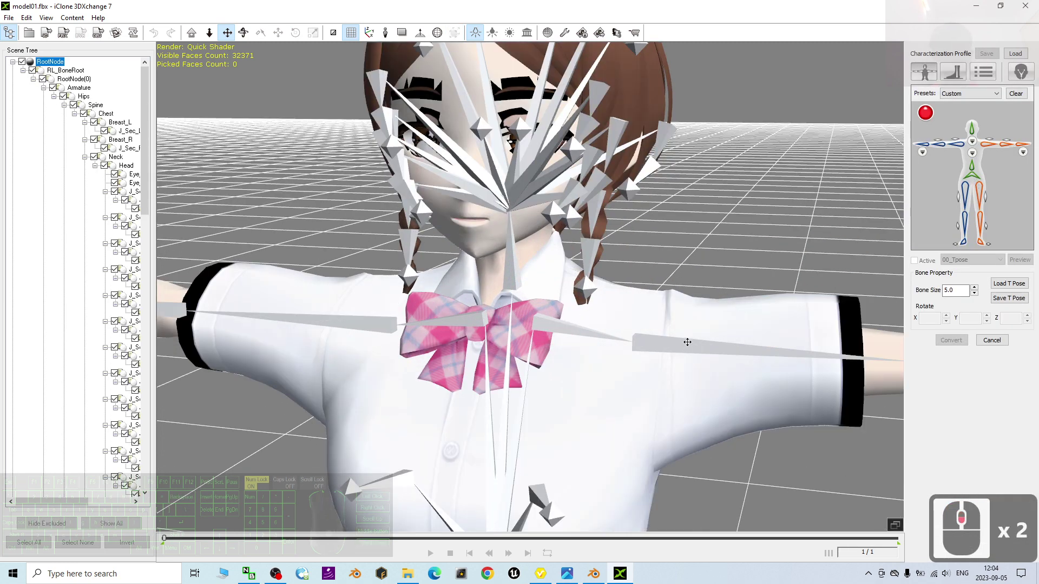
pyautogui.scroll(-3, 687, 342)
# - Test the rig by rotating the left arm bone down to about 299° in X and bending the left elbow
pyautogui.click(616, 312)
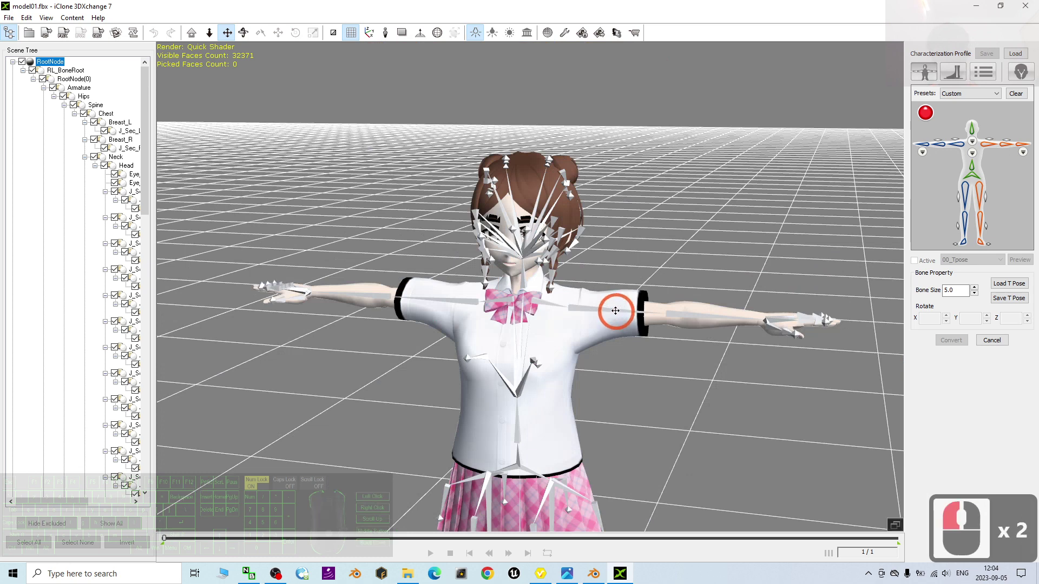
pyautogui.click(614, 310)
pyautogui.click(613, 310)
pyautogui.press('e')
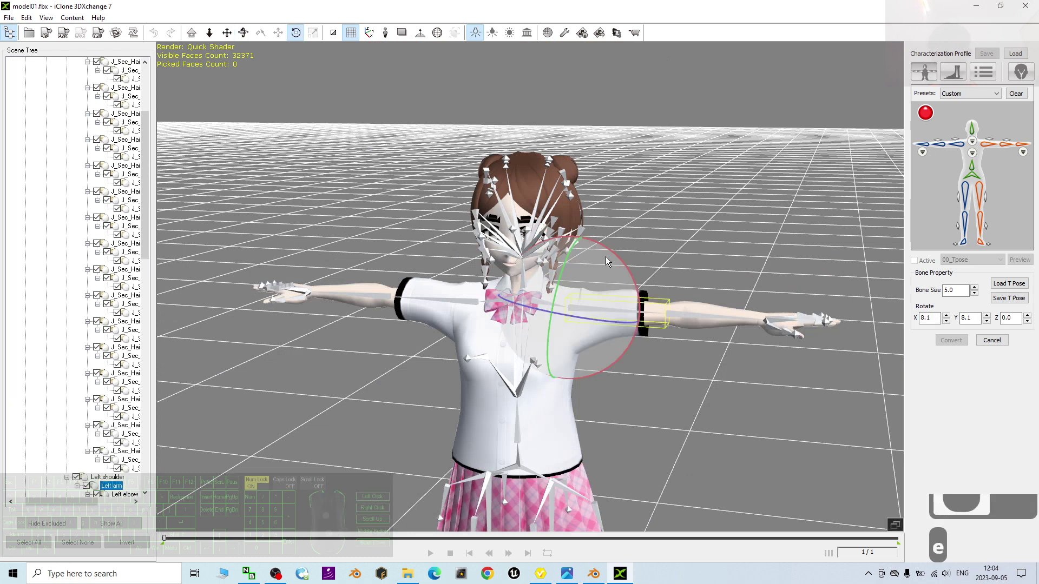
pyautogui.moveTo(607, 257); pyautogui.dragTo(613, 381)
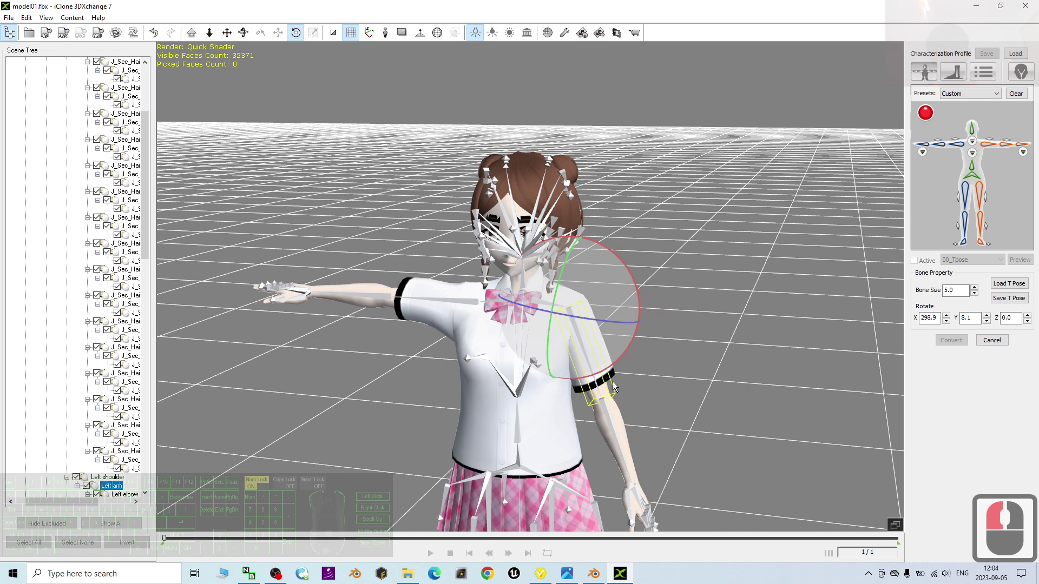
pyautogui.tripleClick(609, 420)
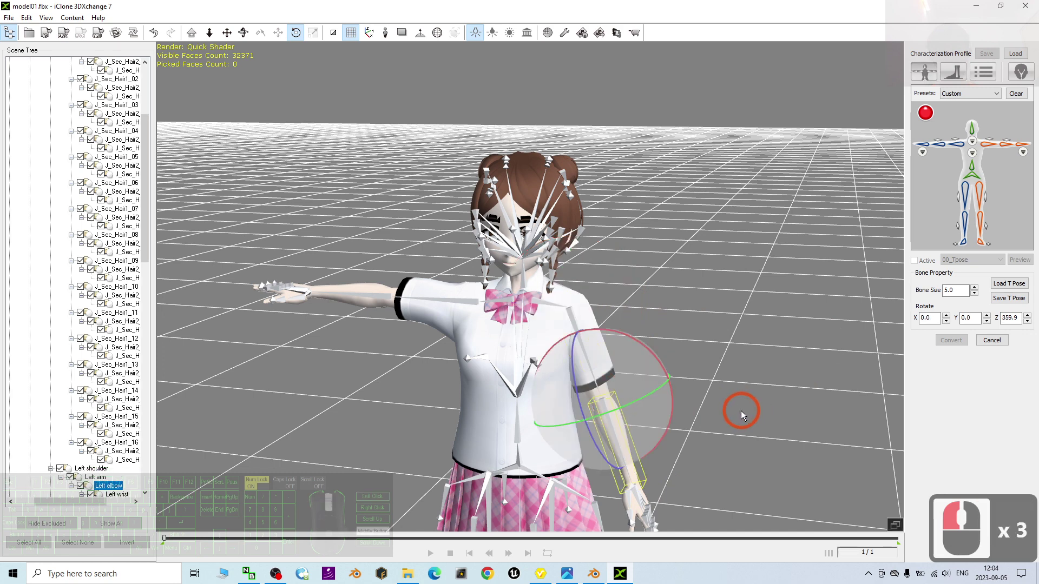
pyautogui.moveTo(576, 388); pyautogui.dragTo(561, 347)
# - Test the head bone by turning it sideways to about 326° in Y
pyautogui.scroll(2, 665, 332)
pyautogui.scroll(-1, 665, 332)
pyautogui.click(514, 239)
pyautogui.doubleClick(530, 239)
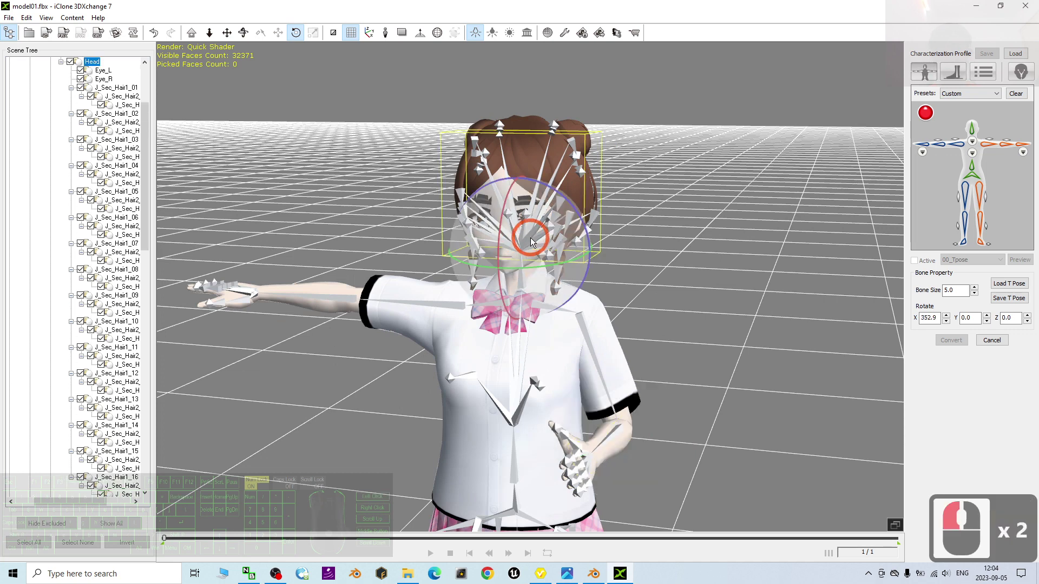
pyautogui.moveTo(537, 268); pyautogui.dragTo(519, 275)
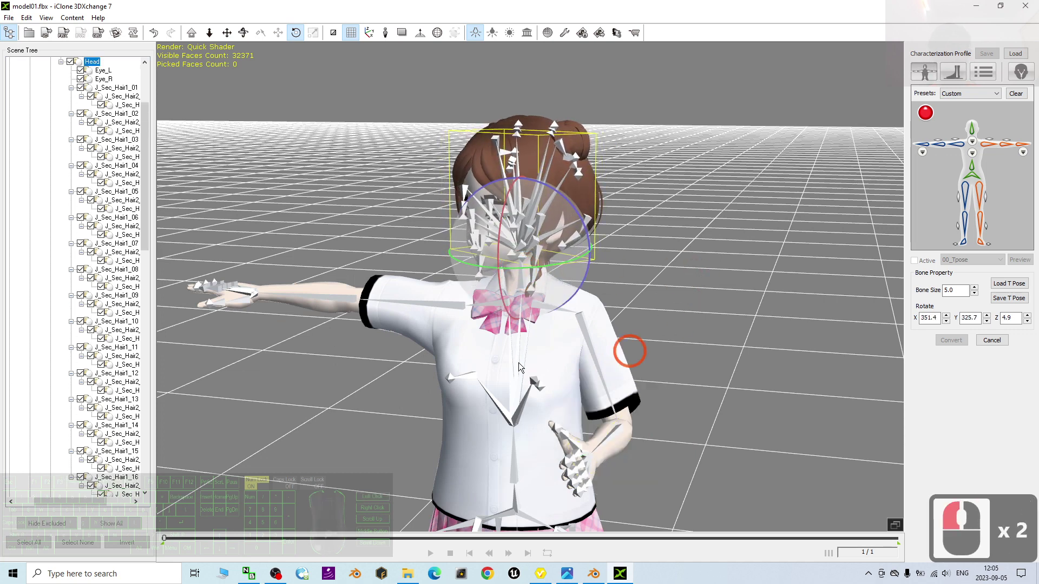
pyautogui.moveTo(410, 355); pyautogui.dragTo(428, 355, button='middle')
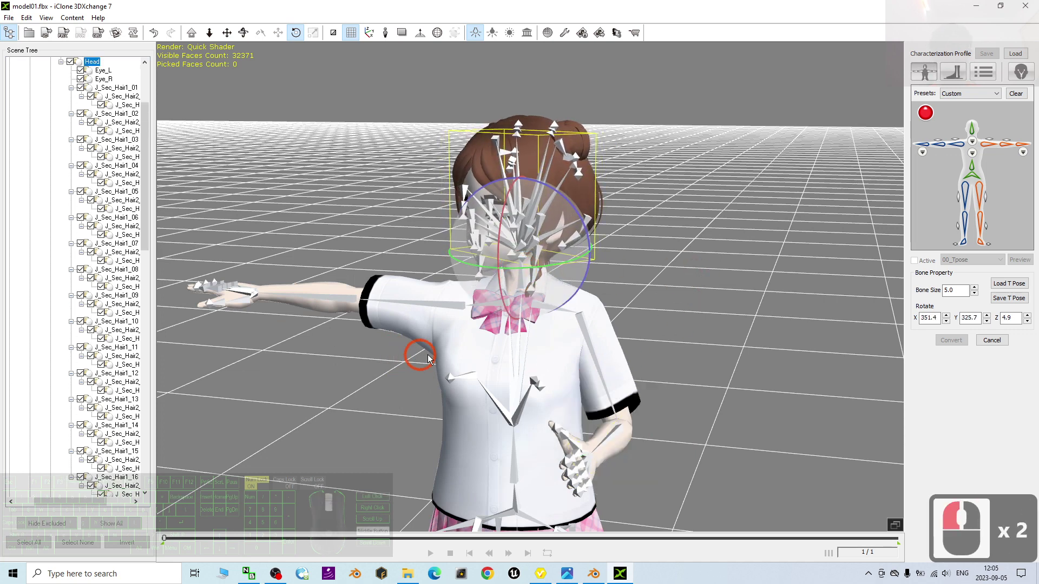
# - Cancel the non-standard conversion and discard all bone pose changes
pyautogui.click(993, 340)
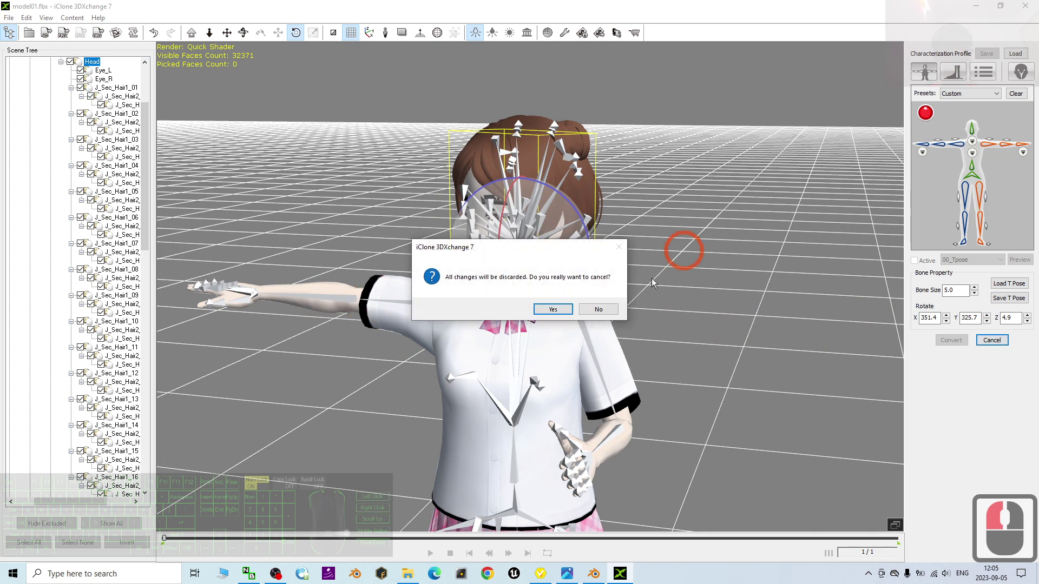
pyautogui.click(597, 310)
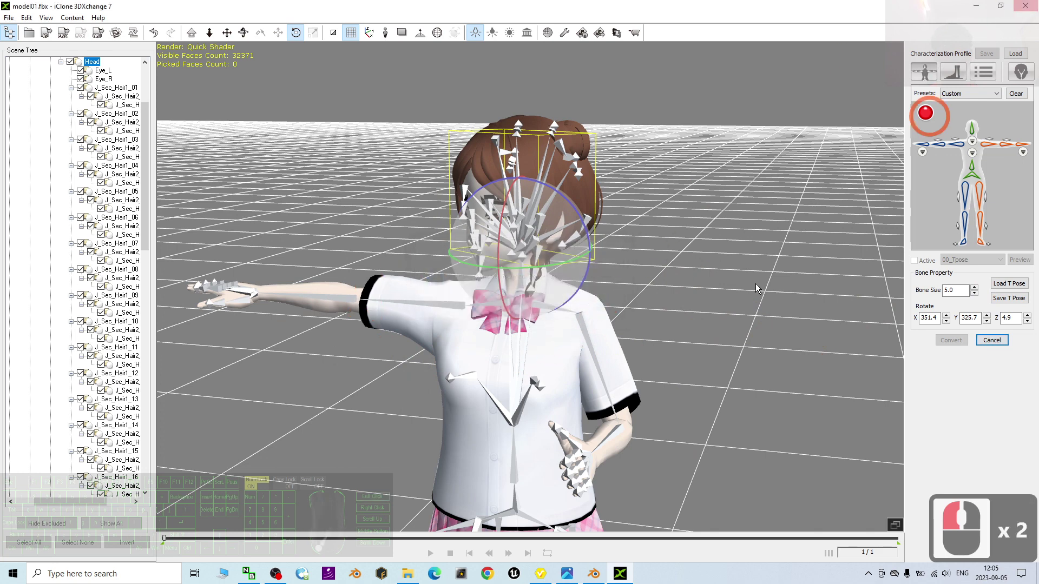
pyautogui.click(990, 340)
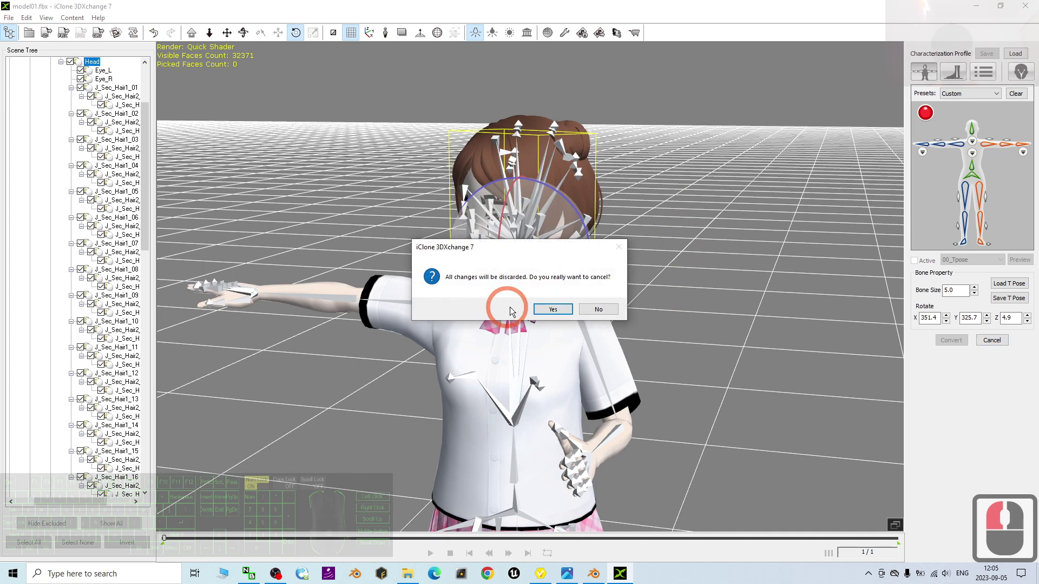
pyautogui.click(509, 305)
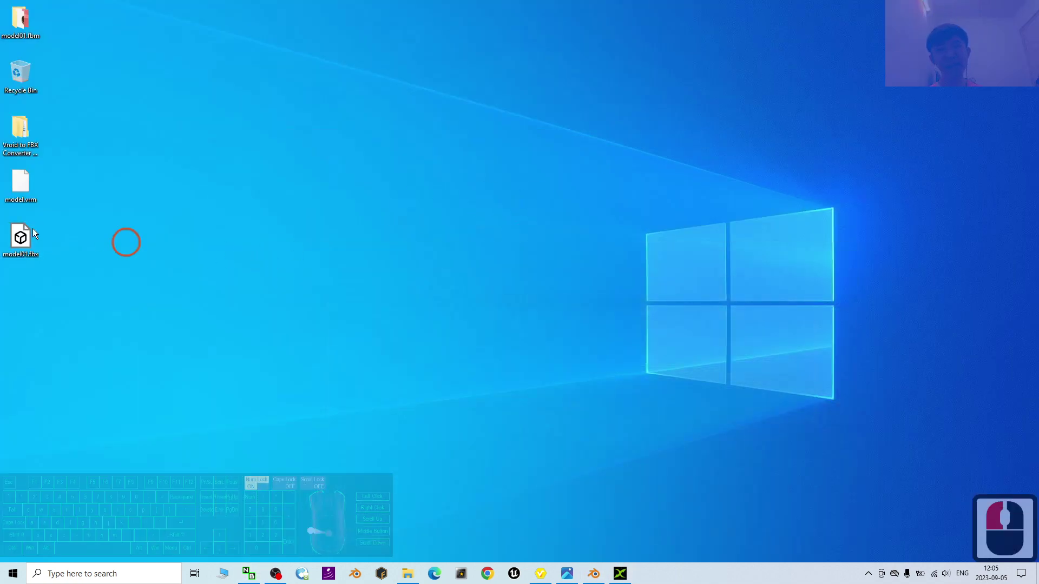
# - Return to the desktop and launch Blender 3.6 from the recent apps in Windows search
pyautogui.doubleClick(22, 238)
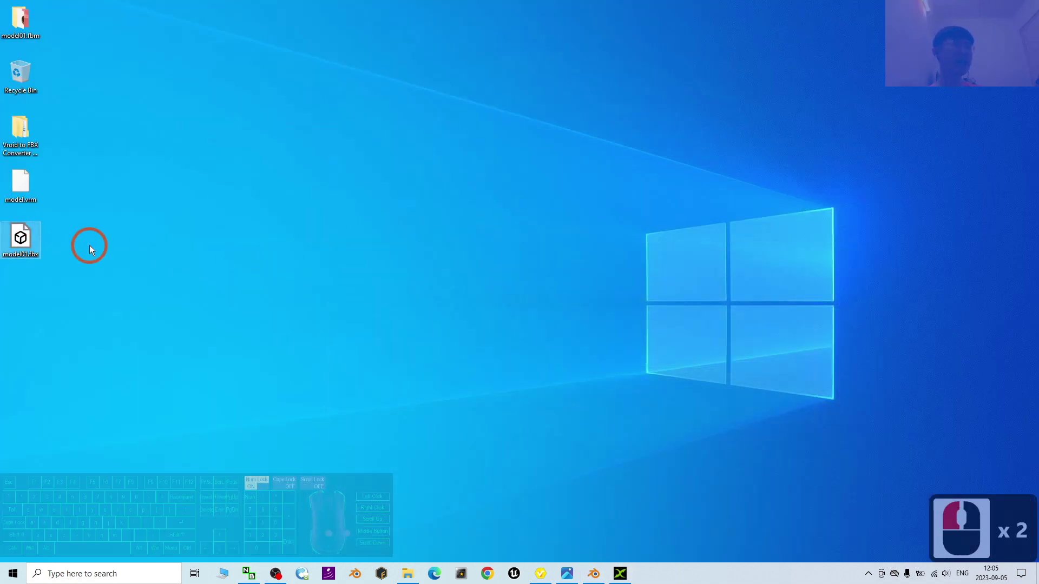
pyautogui.click(92, 573)
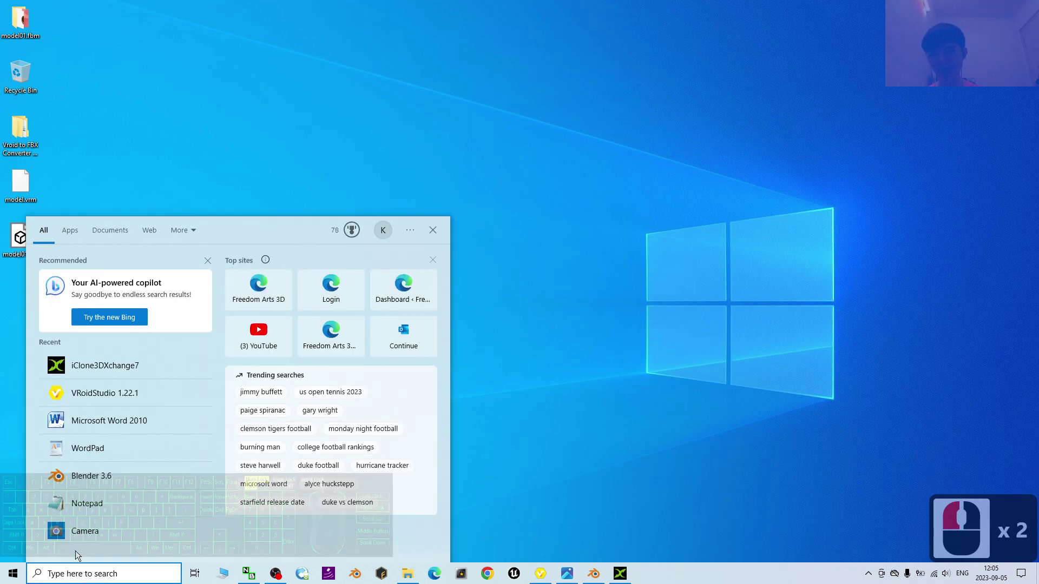
pyautogui.click(114, 476)
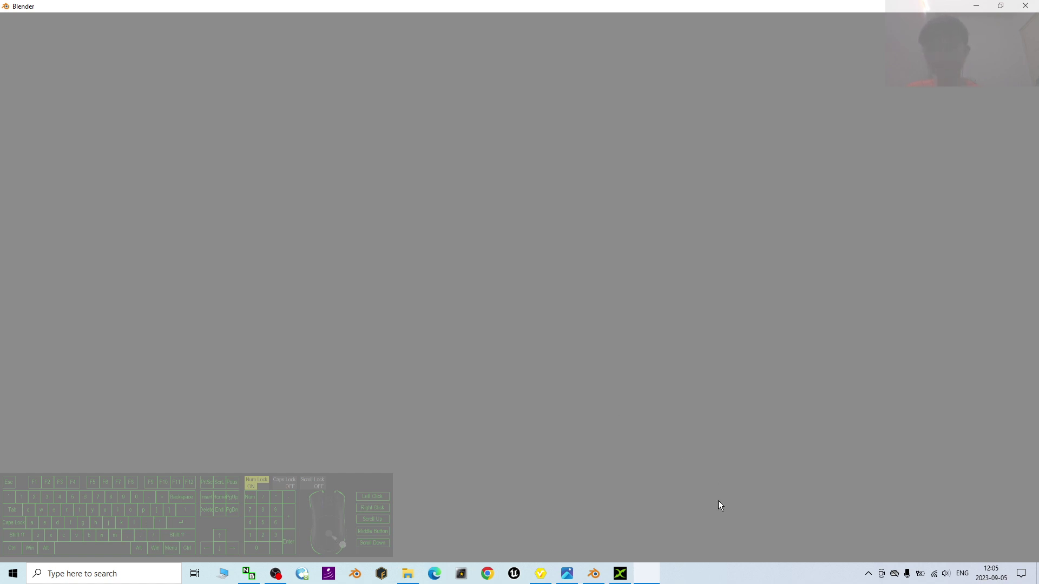
# - Close iClone 3DXchange and bring up the newly started Blender 3.6 window without its splash screen
pyautogui.moveTo(594, 578)
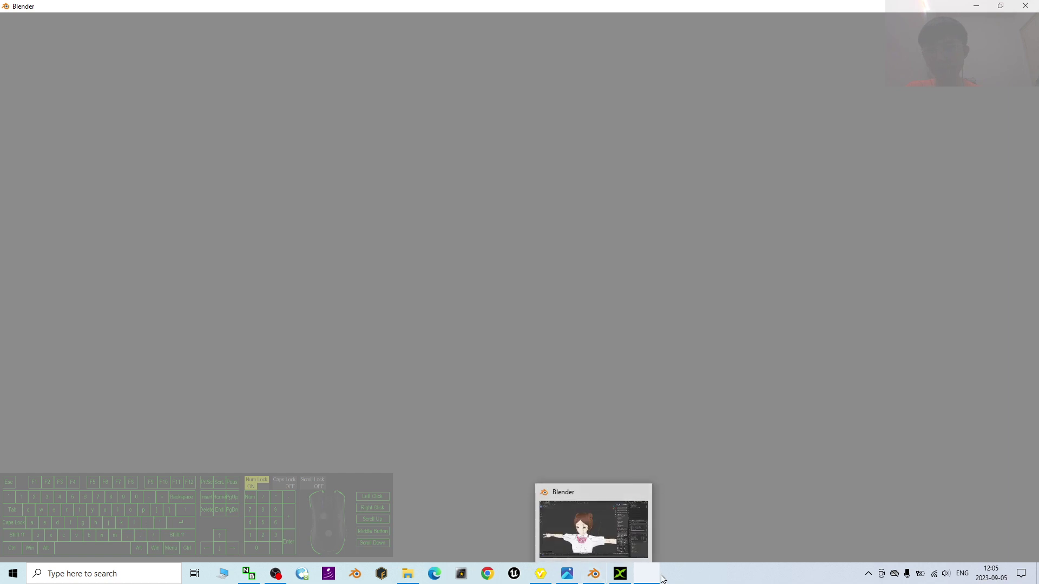
pyautogui.click(417, 10)
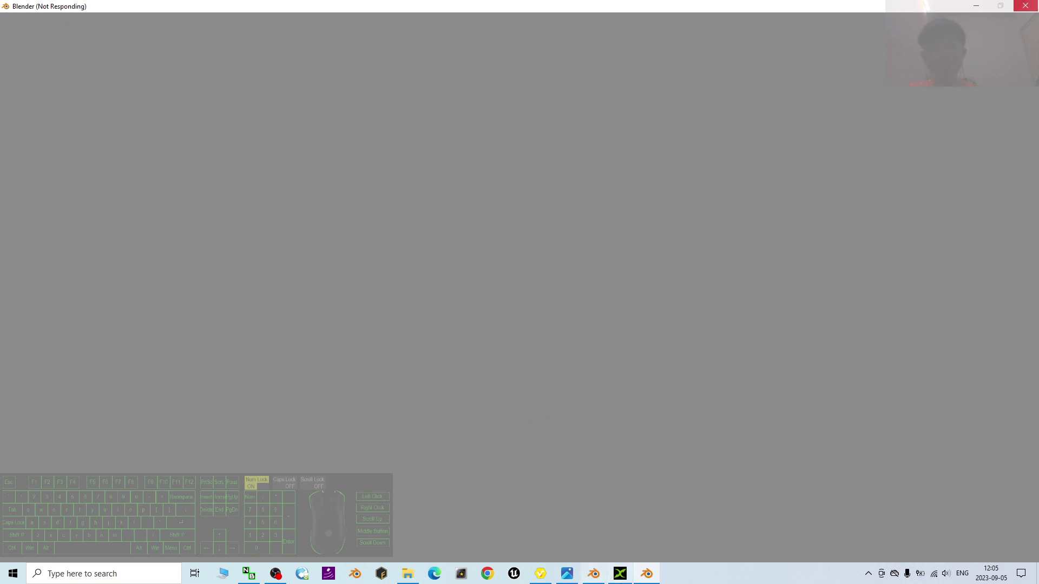
pyautogui.click(620, 573)
pyautogui.click(1025, 6)
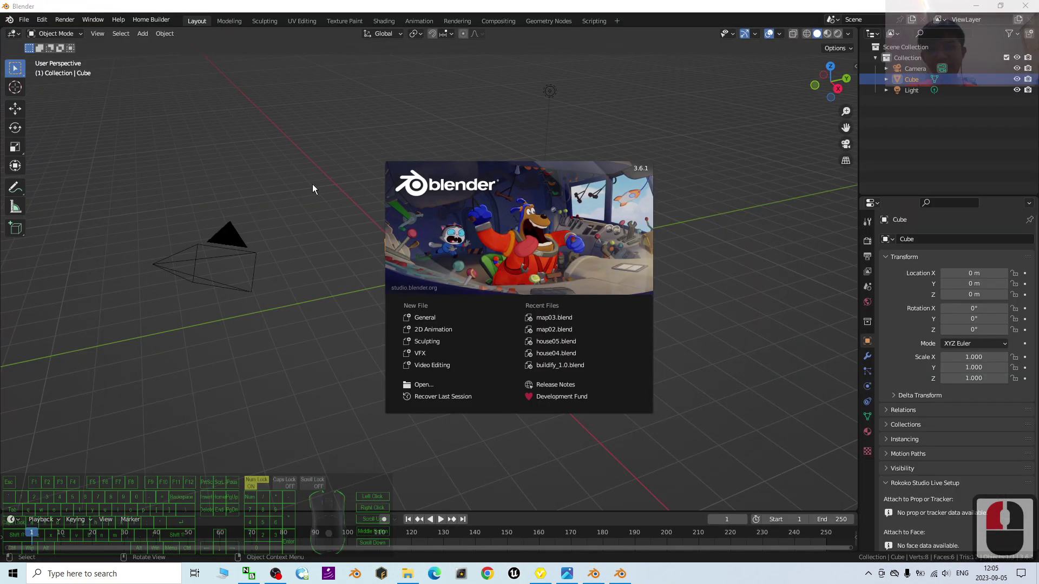
pyautogui.click(346, 242)
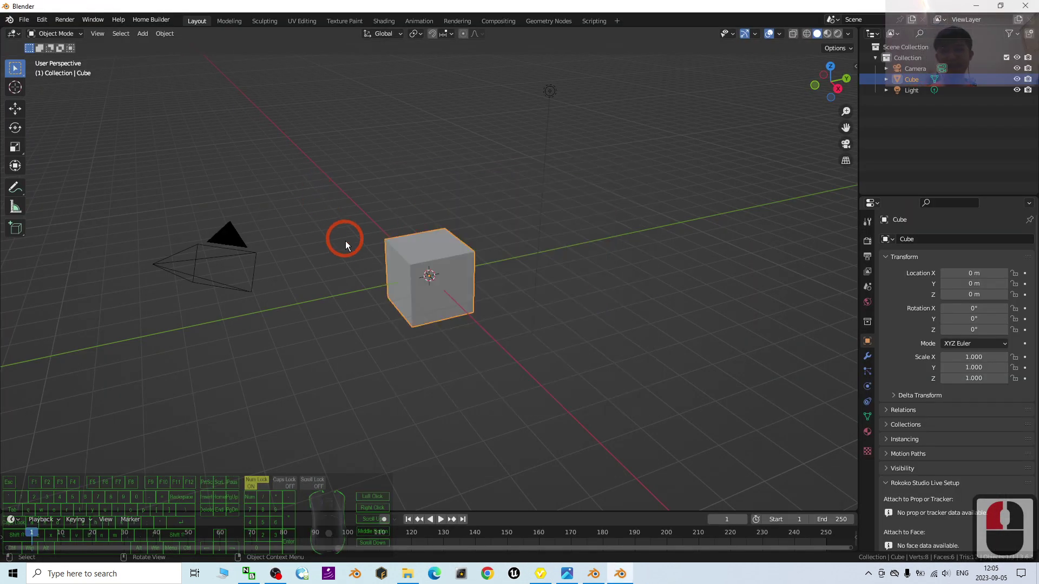
# - Delete all default scene objects and move the restored window aside to uncover the desktop files
pyautogui.doubleClick(268, 7)
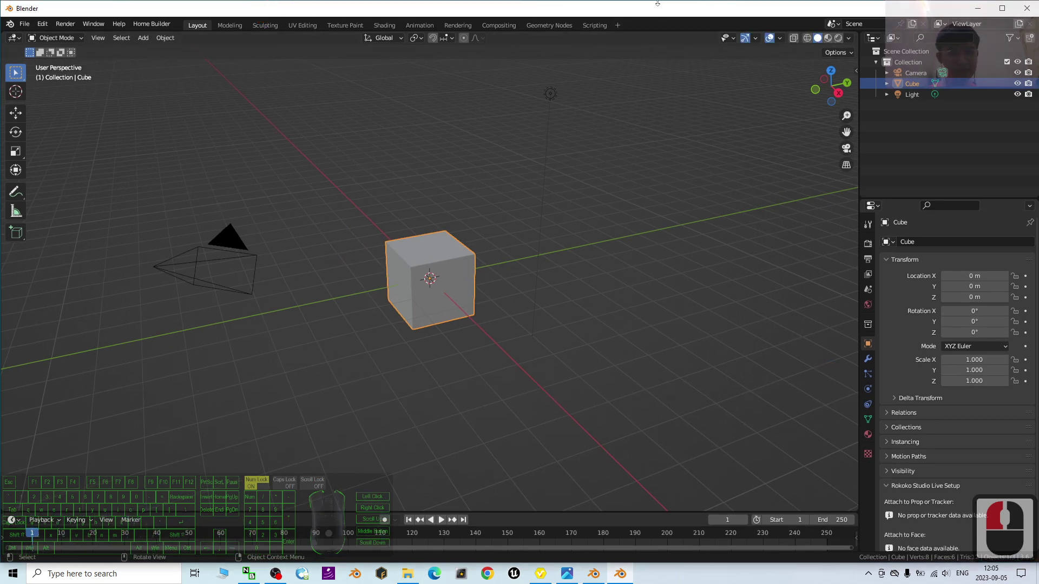
pyautogui.click(620, 319)
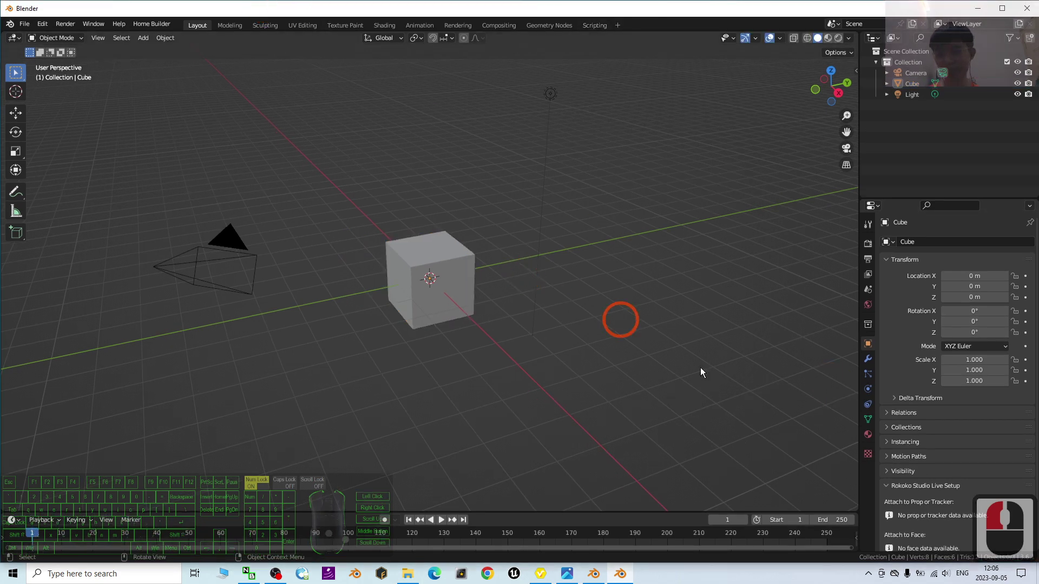
pyautogui.click(747, 392)
pyautogui.press('a')
pyautogui.press('Delete')
pyautogui.moveTo(388, 8); pyautogui.dragTo(553, 2)
pyautogui.moveTo(395, 5); pyautogui.dragTo(527, 5)
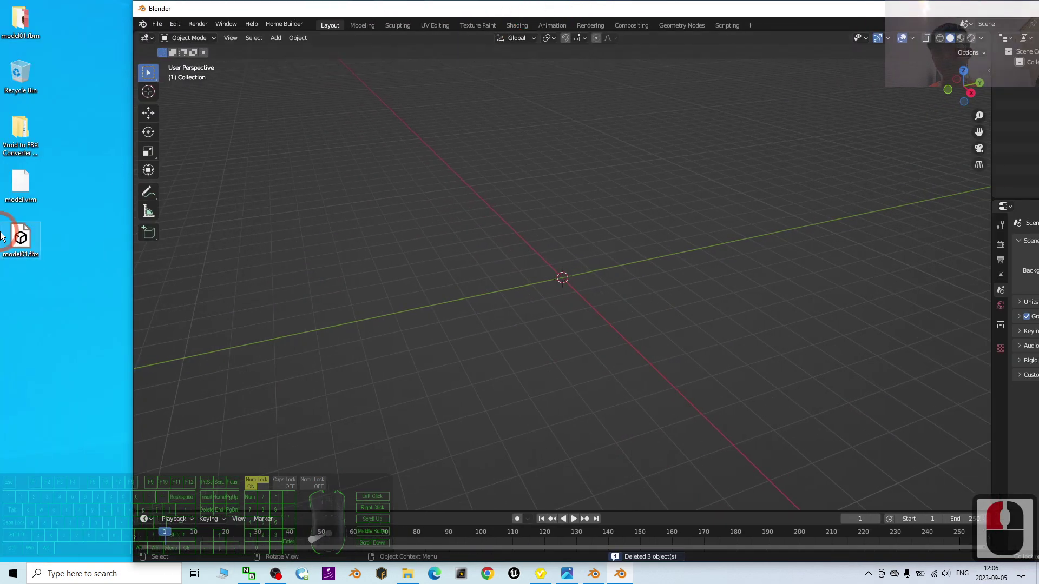
# - Import model01.fbx from the Desktop folder with the FBX importer's default options
pyautogui.click(157, 24)
pyautogui.click(174, 168)
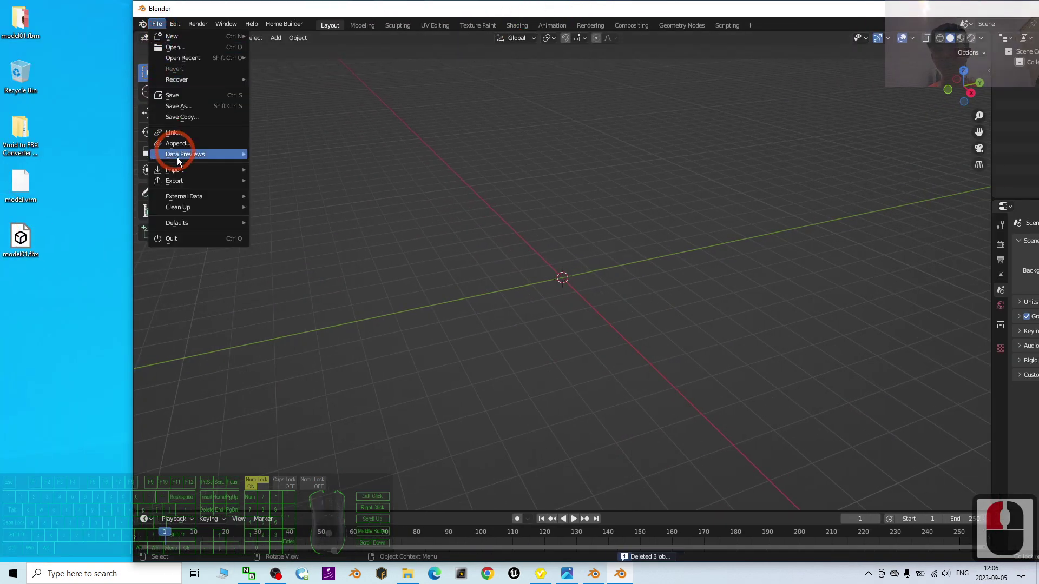
pyautogui.click(316, 235)
pyautogui.click(303, 286)
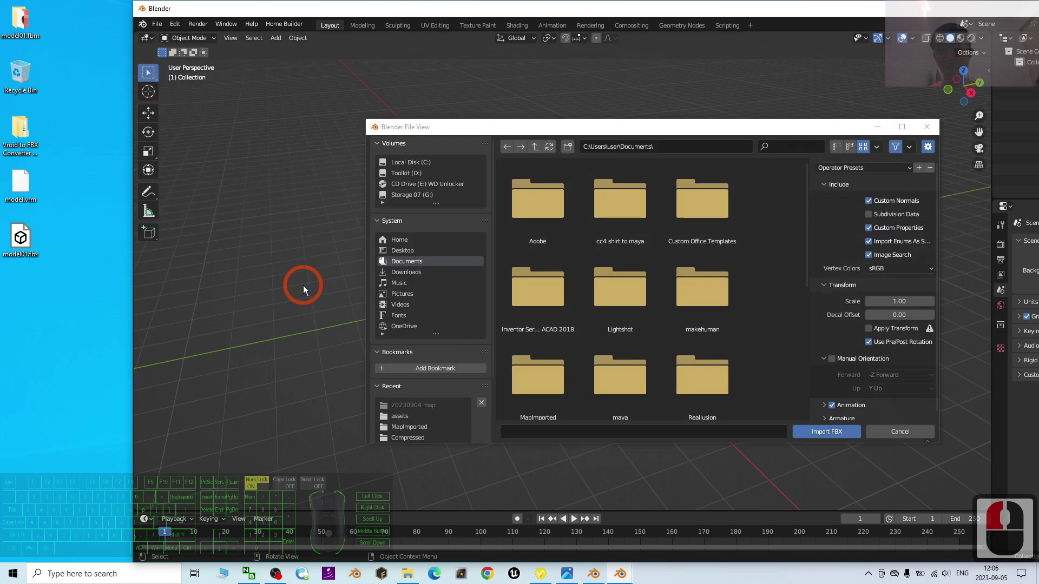
pyautogui.click(406, 251)
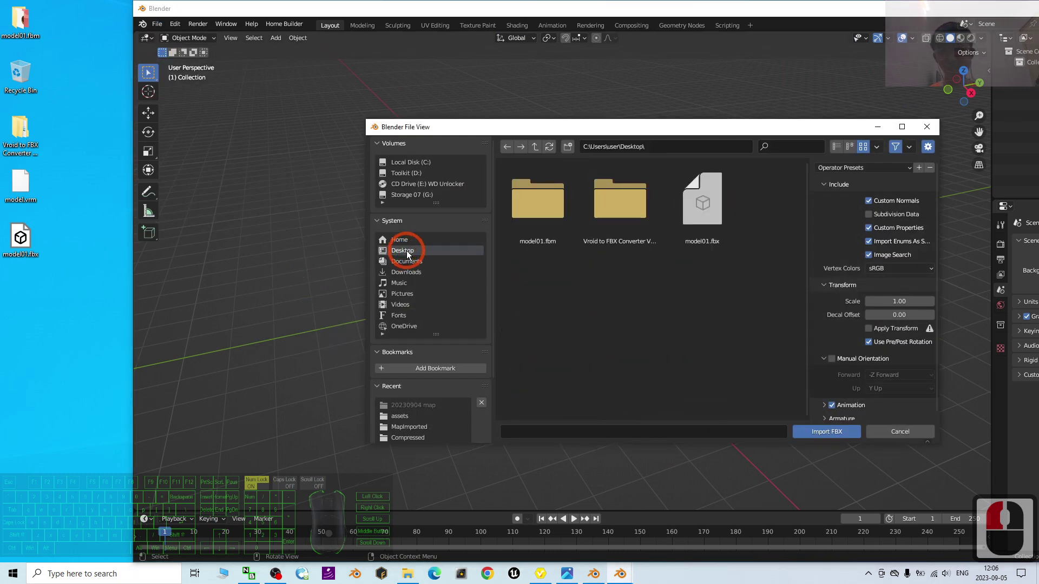
pyautogui.click(644, 294)
pyautogui.click(693, 229)
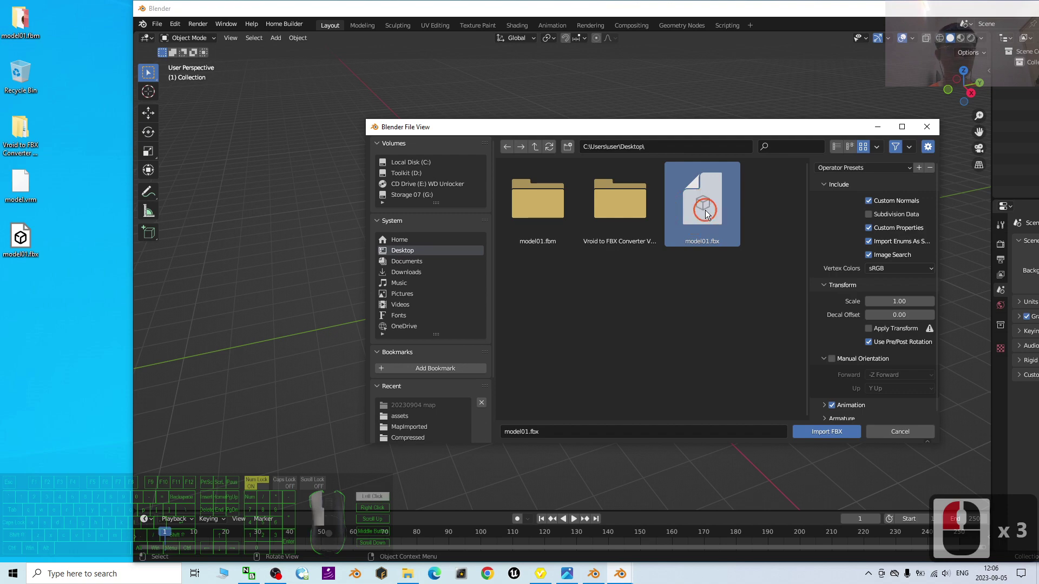
pyautogui.doubleClick(705, 210)
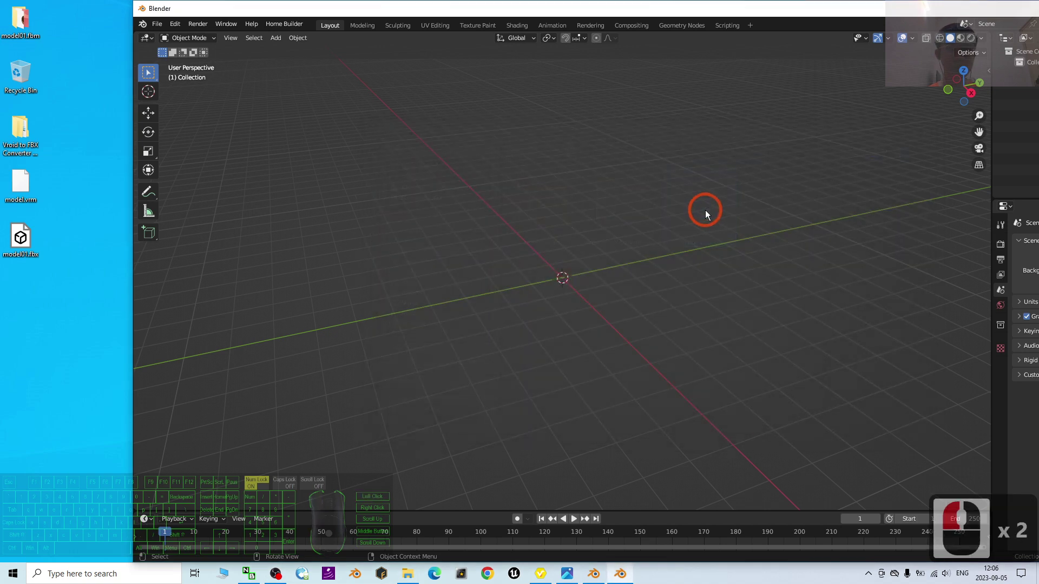
# - Maximize the window and set the viewport shading to Material Preview to show the character's textures
pyautogui.doubleClick(702, 8)
pyautogui.scroll(5, 569, 125)
pyautogui.scroll(1, 569, 127)
pyautogui.keyDown('shift'); pyautogui.moveTo(558, 133); pyautogui.dragTo(559, 227, button='middle'); pyautogui.keyUp('shift')
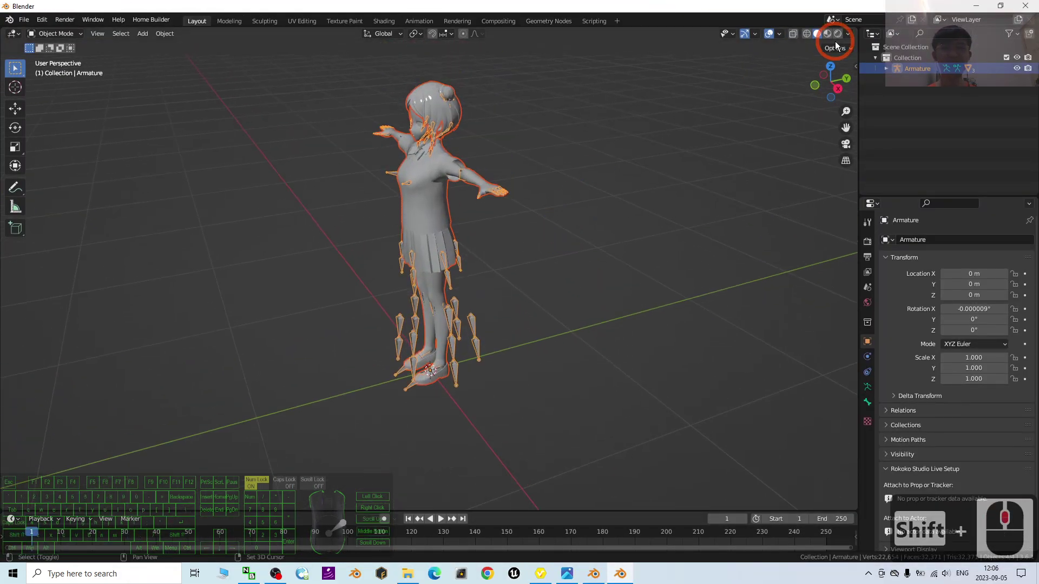
pyautogui.click(831, 35)
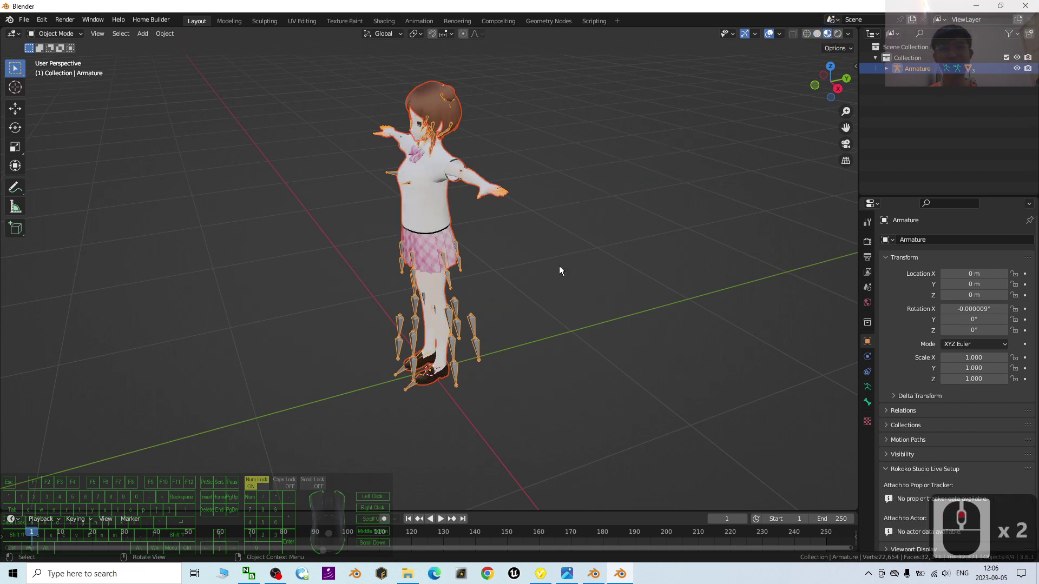
# - Set the armature's viewport display to In Front and show its bones as Stick
pyautogui.moveTo(559, 268)
pyautogui.mouseDown(button='middle')
pyautogui.moveTo(581, 279)
pyautogui.moveTo(584, 148)
pyautogui.mouseUp(button='middle')
pyautogui.scroll(4, 643, 145)
pyautogui.keyDown('shift'); pyautogui.moveTo(669, 103); pyautogui.dragTo(651, 367, button='middle'); pyautogui.keyUp('shift')
pyautogui.moveTo(629, 279); pyautogui.dragTo(633, 301, button='middle')
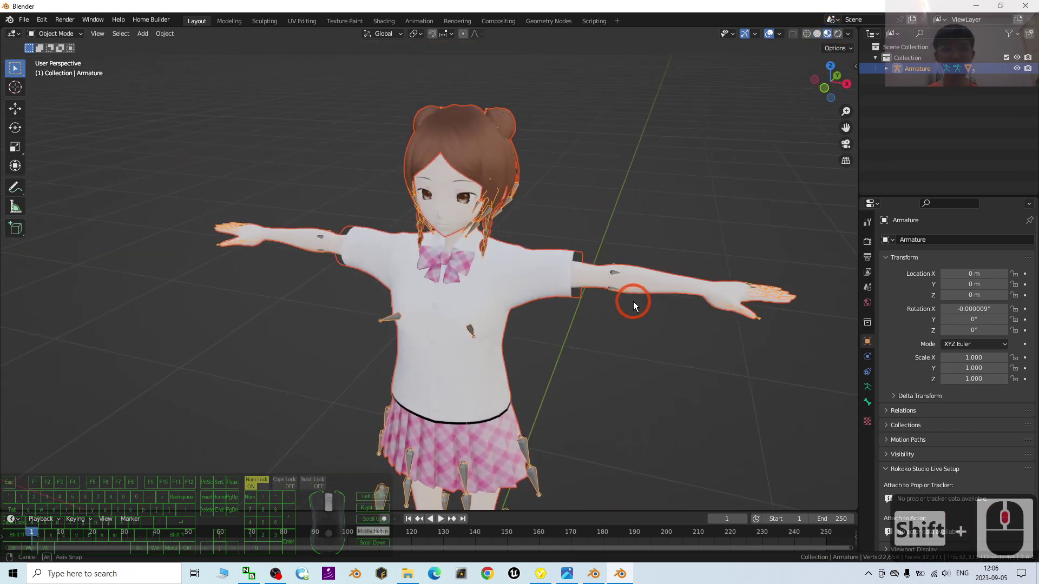
pyautogui.click(389, 318)
pyautogui.click(868, 387)
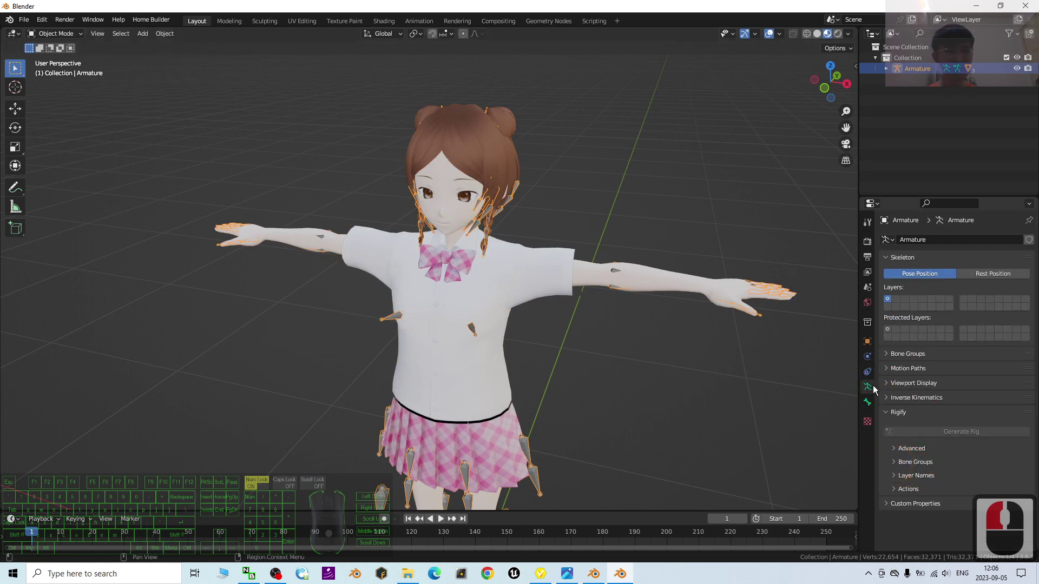
pyautogui.click(882, 382)
pyautogui.click(944, 448)
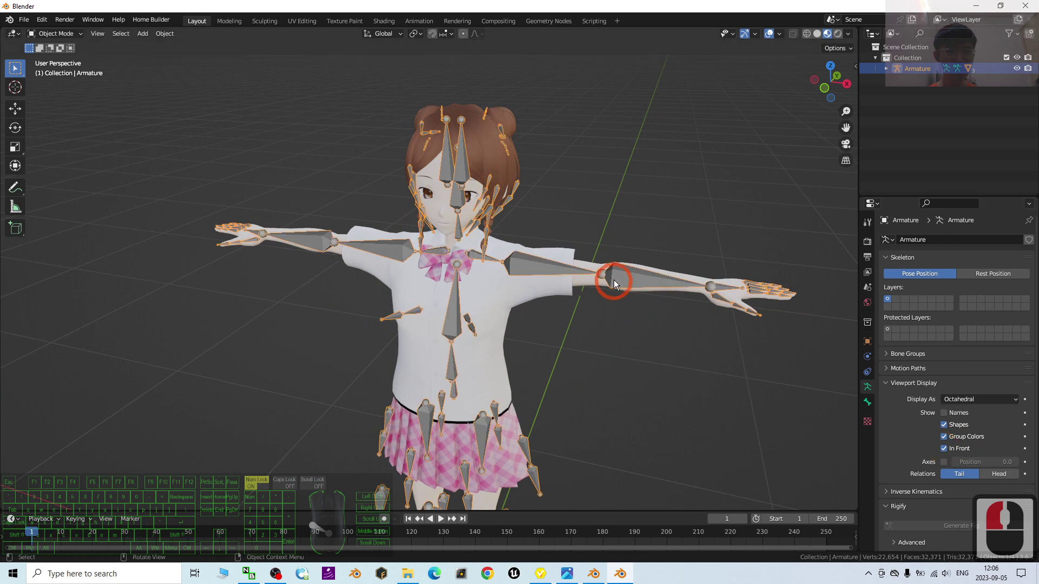
pyautogui.scroll(2, 614, 278)
pyautogui.click(956, 399)
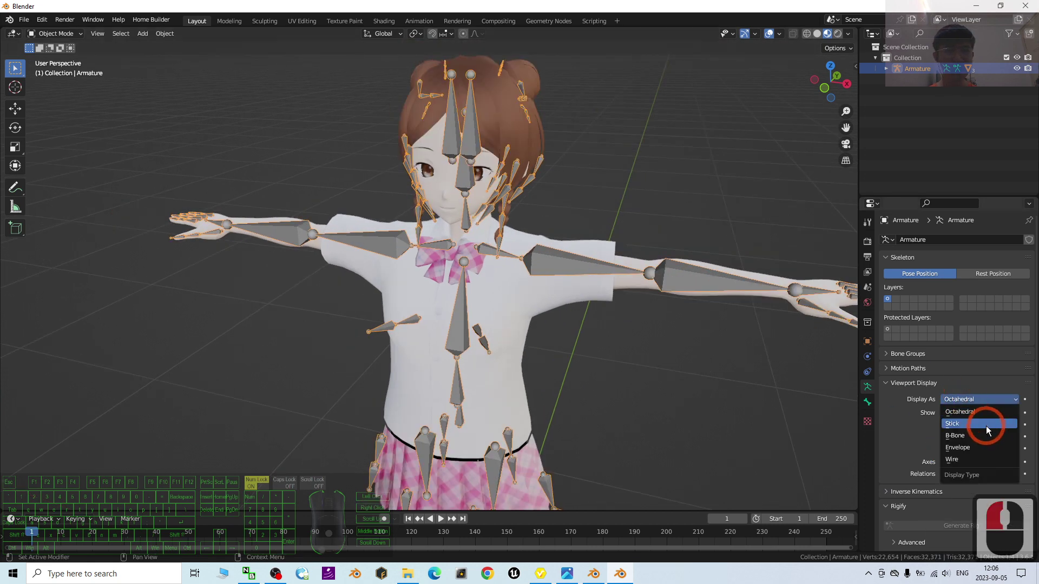
pyautogui.click(985, 427)
# - Select the armature and switch it to Pose Mode
pyautogui.click(598, 257)
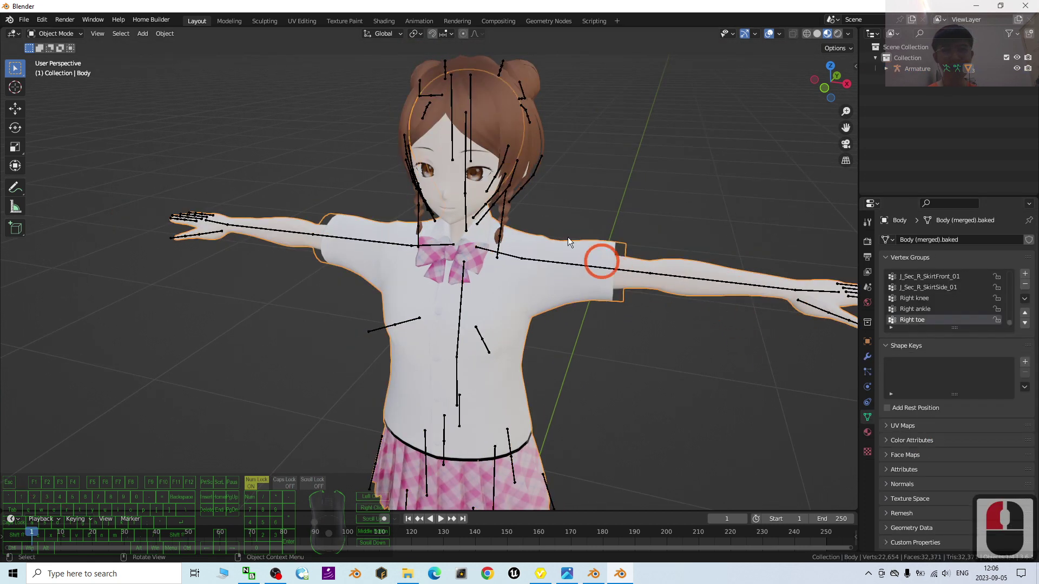
pyautogui.click(588, 269)
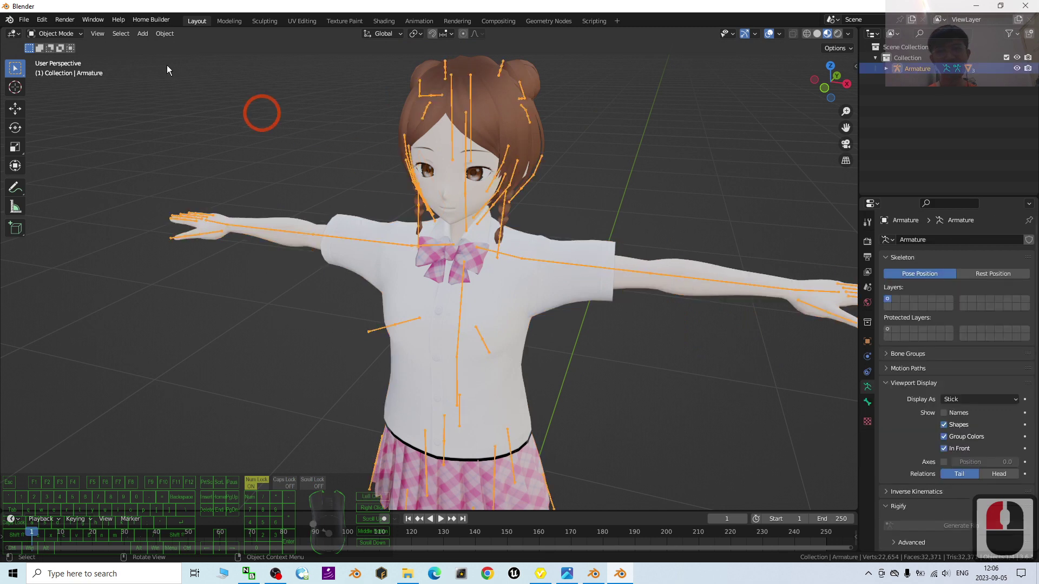
pyautogui.click(55, 33)
pyautogui.click(64, 73)
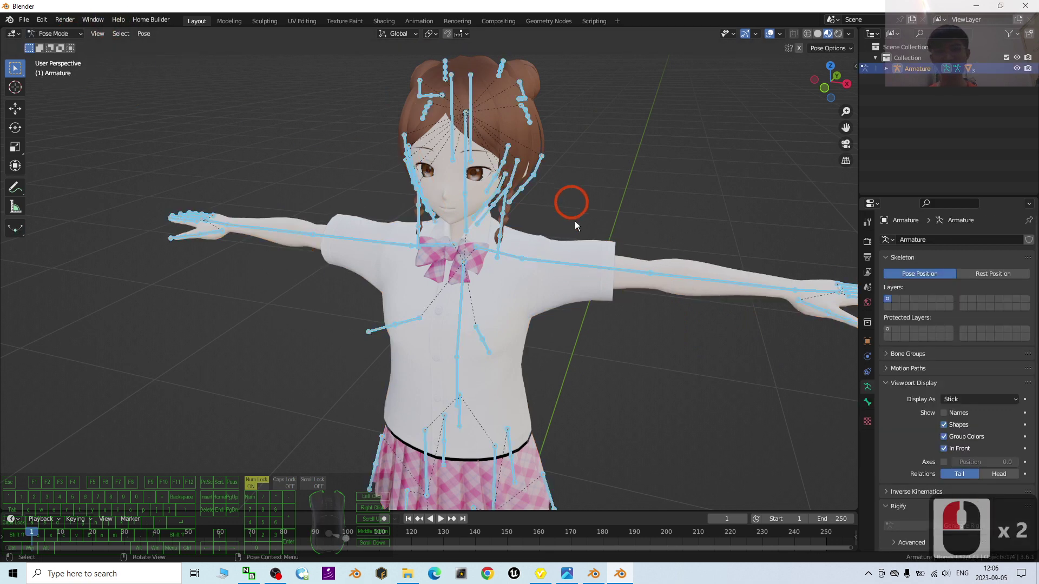
# - Test the rig by rotating the left arm bone downward and bending the left elbow
pyautogui.click(588, 267)
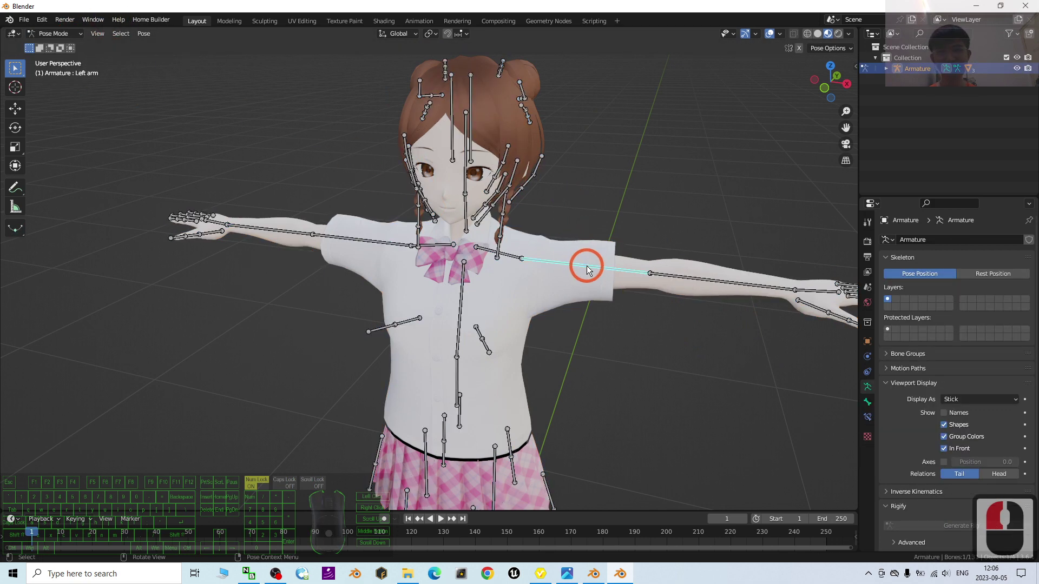
pyautogui.click(15, 127)
pyautogui.moveTo(543, 229); pyautogui.dragTo(486, 172)
pyautogui.click(581, 371)
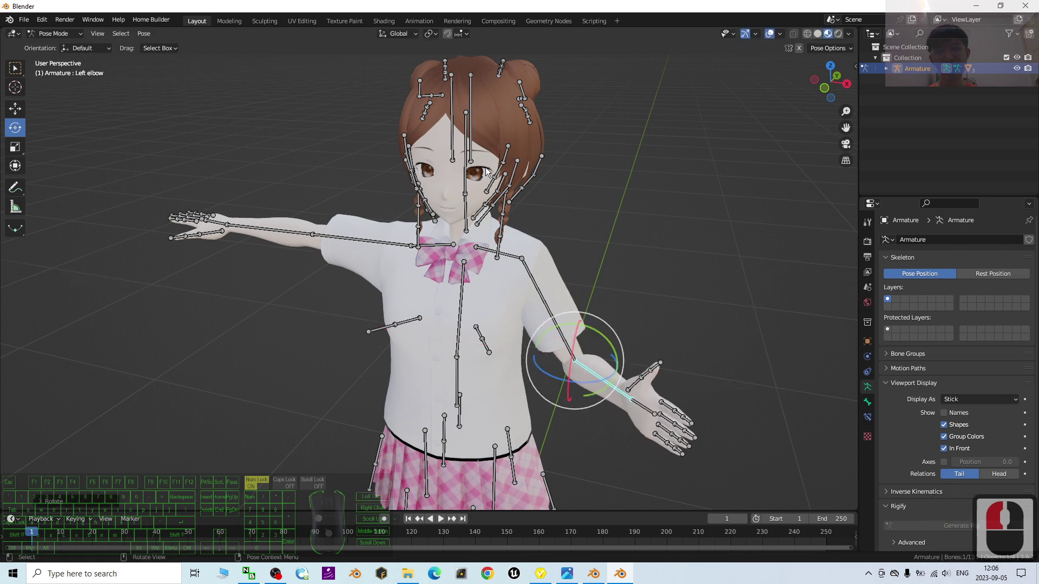
pyautogui.click(469, 190)
# - Switch back to Object Mode and select the Face mesh to show its shape keys
pyautogui.click(54, 34)
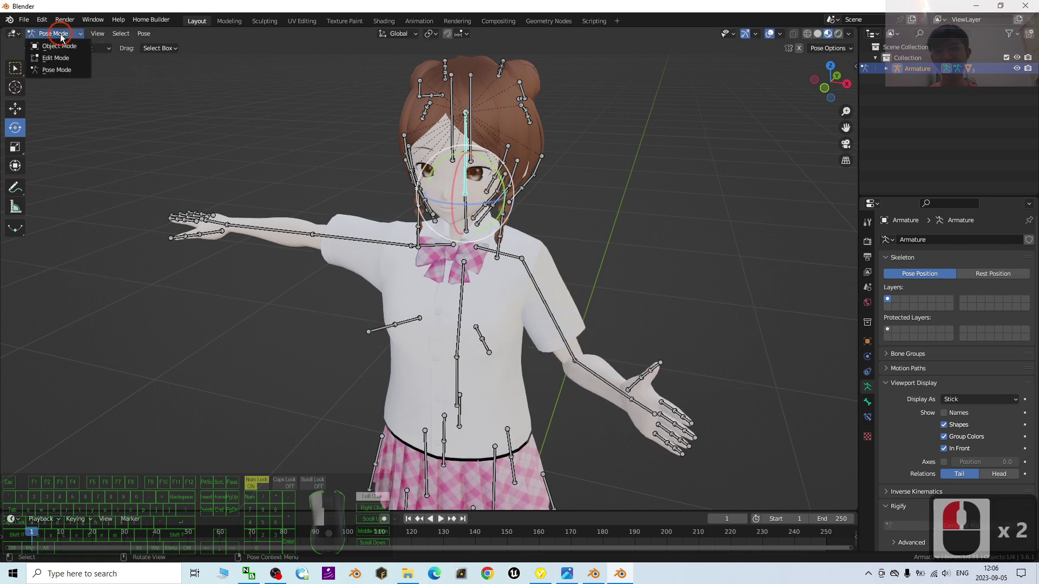
pyautogui.click(60, 46)
pyautogui.click(451, 184)
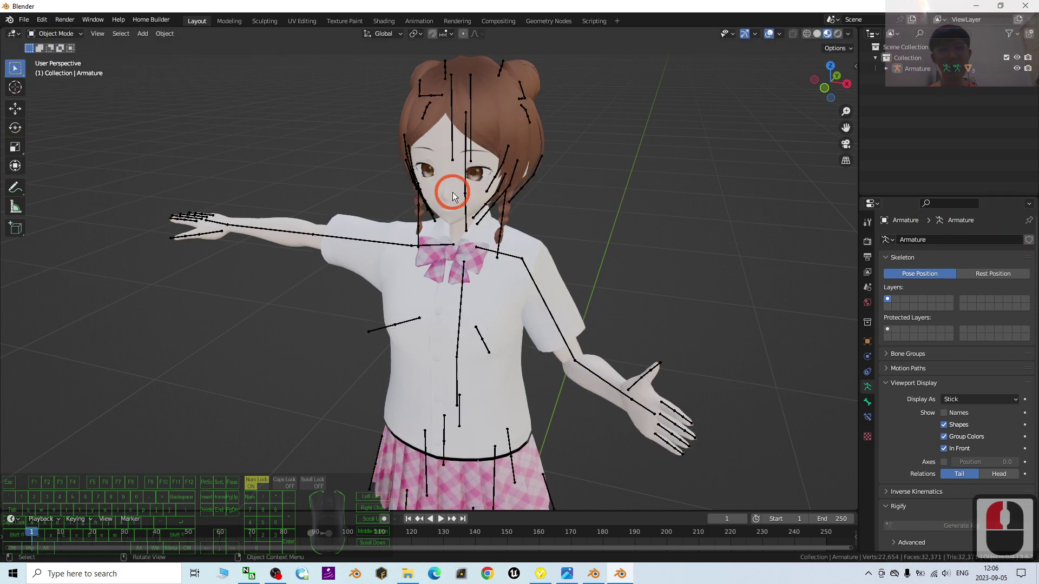
pyautogui.scroll(3, 458, 177)
pyautogui.moveTo(701, 131); pyautogui.dragTo(698, 308, button='middle')
pyautogui.moveTo(698, 308); pyautogui.dragTo(705, 267, button='middle')
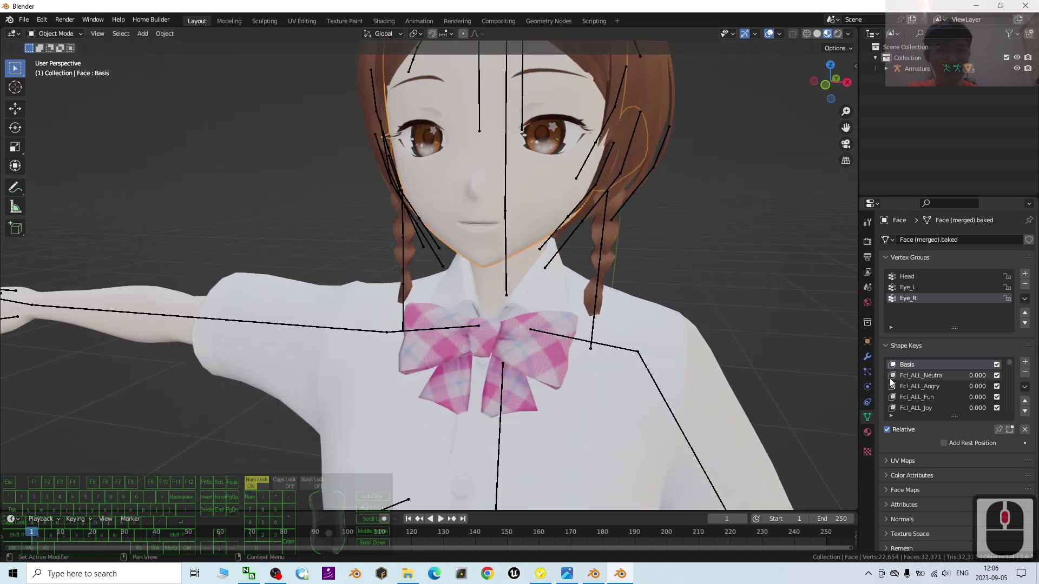
# - Try out the face's shape keys, including Fcl_ALL_Fun and Fcl_ALL_Joy, with their value sliders
pyautogui.moveTo(943, 411); pyautogui.dragTo(968, 380)
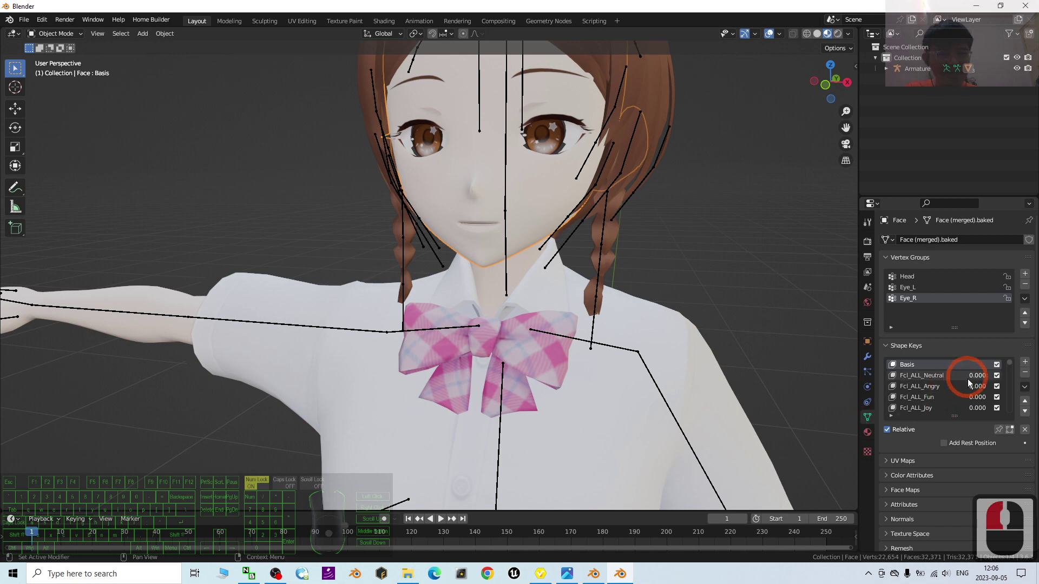
pyautogui.click(867, 403)
pyautogui.click(867, 416)
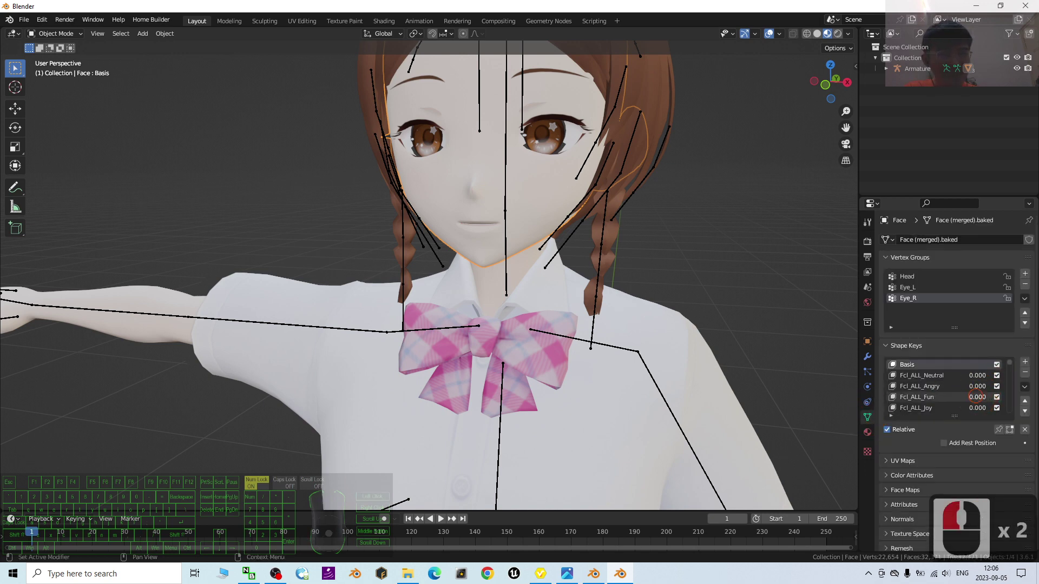
pyautogui.click(532, 253)
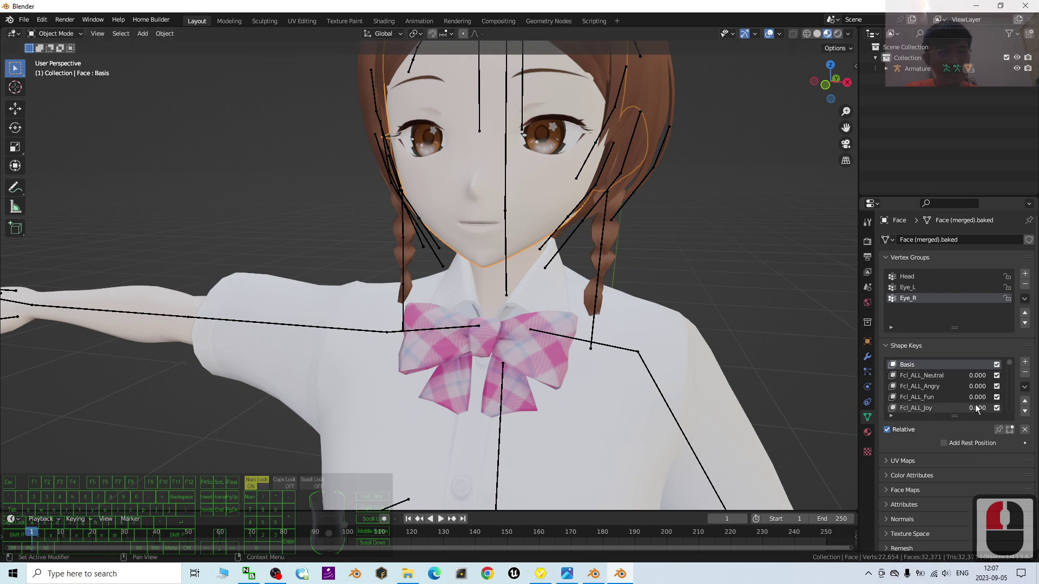
pyautogui.moveTo(977, 410)
pyautogui.mouseDown()
pyautogui.moveTo(1023, 410)
pyautogui.moveTo(965, 410)
pyautogui.mouseUp()
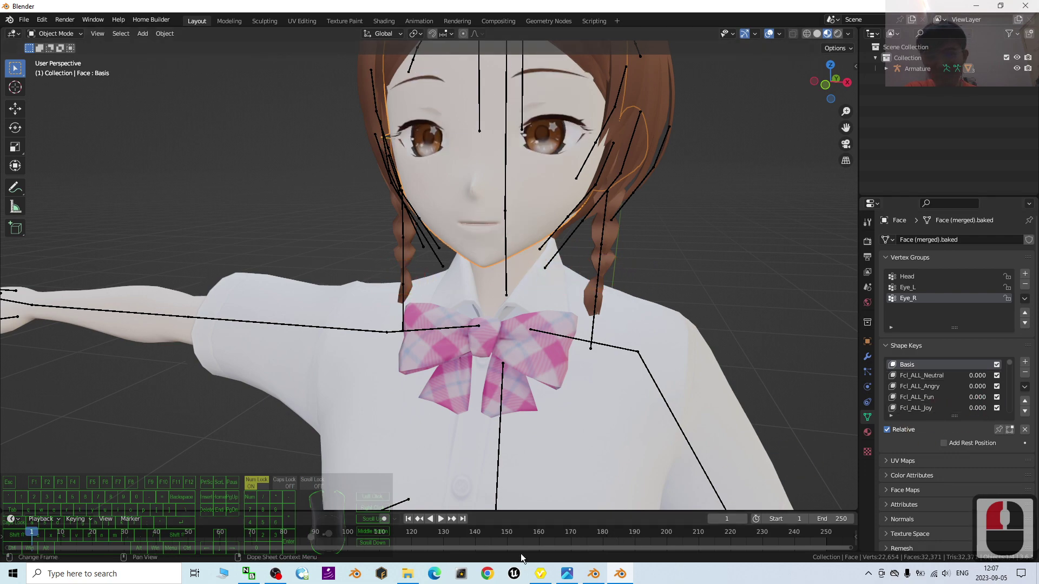
# - View the image cover (2010).jpg in the photo viewer, and return to the character in Blender
pyautogui.click(569, 576)
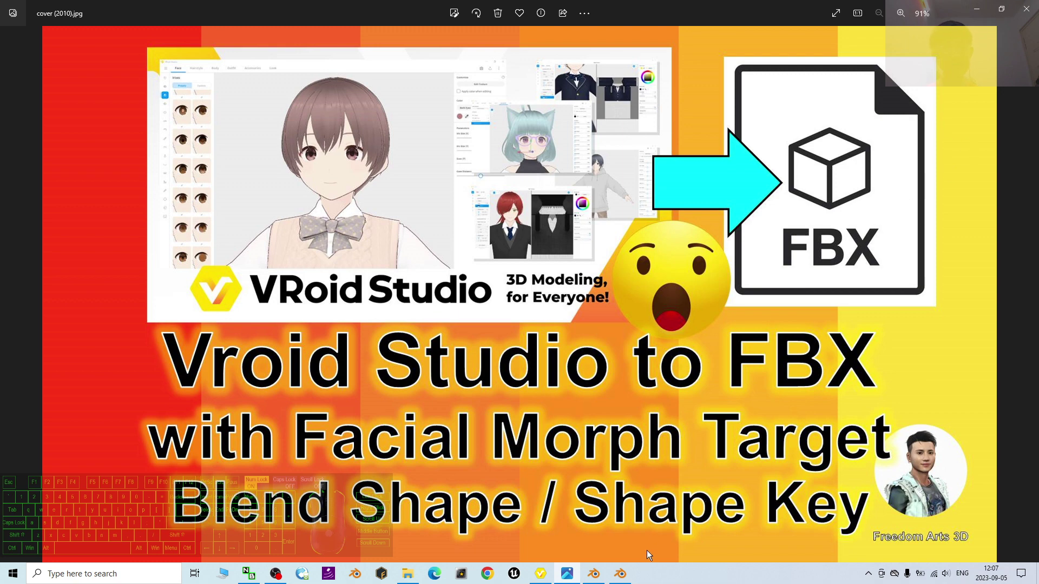
pyautogui.click(620, 574)
pyautogui.scroll(-2, 665, 238)
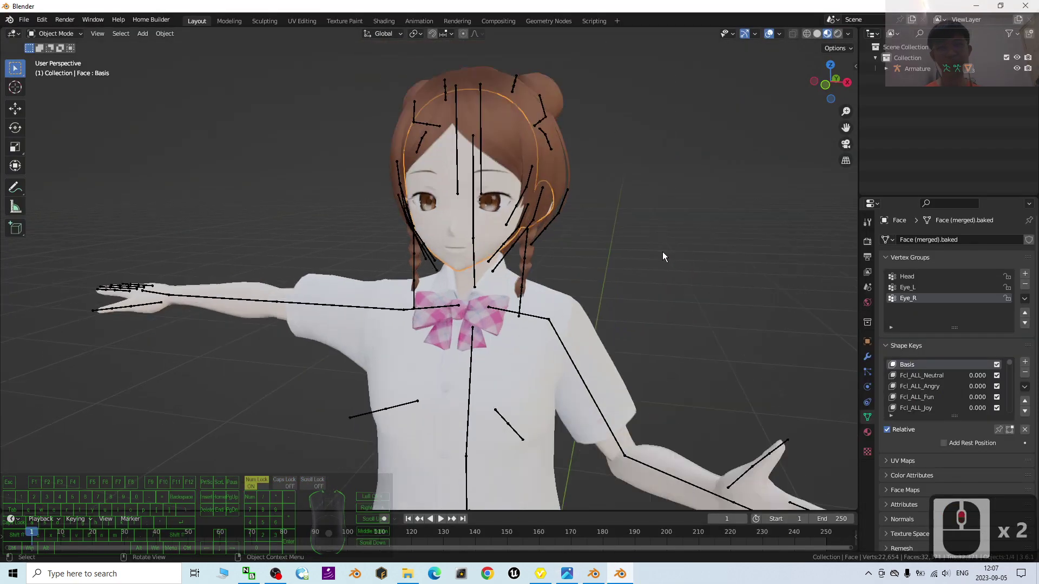
pyautogui.scroll(2, 662, 252)
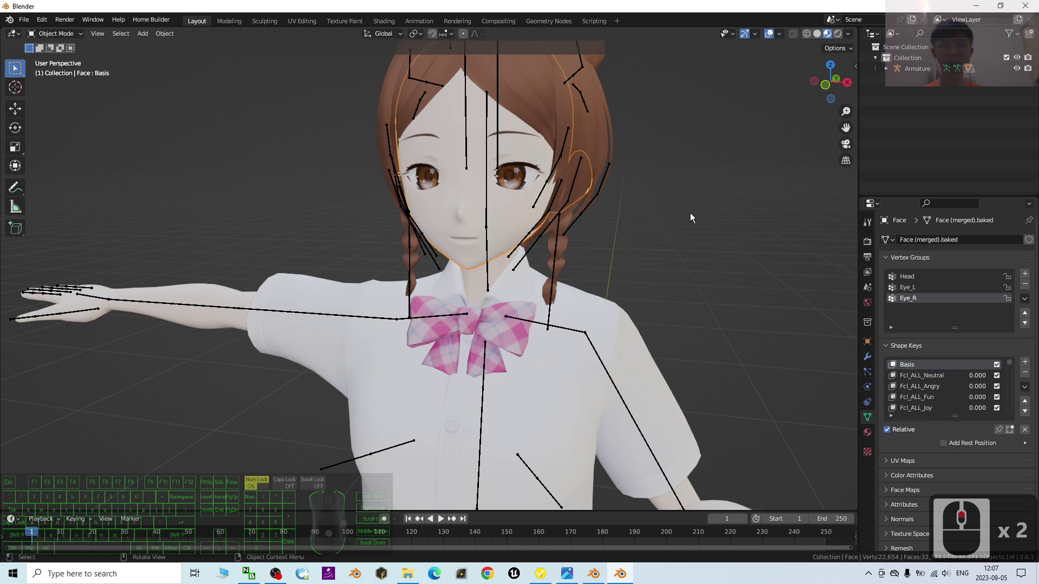
pyautogui.scroll(-1, 690, 213)
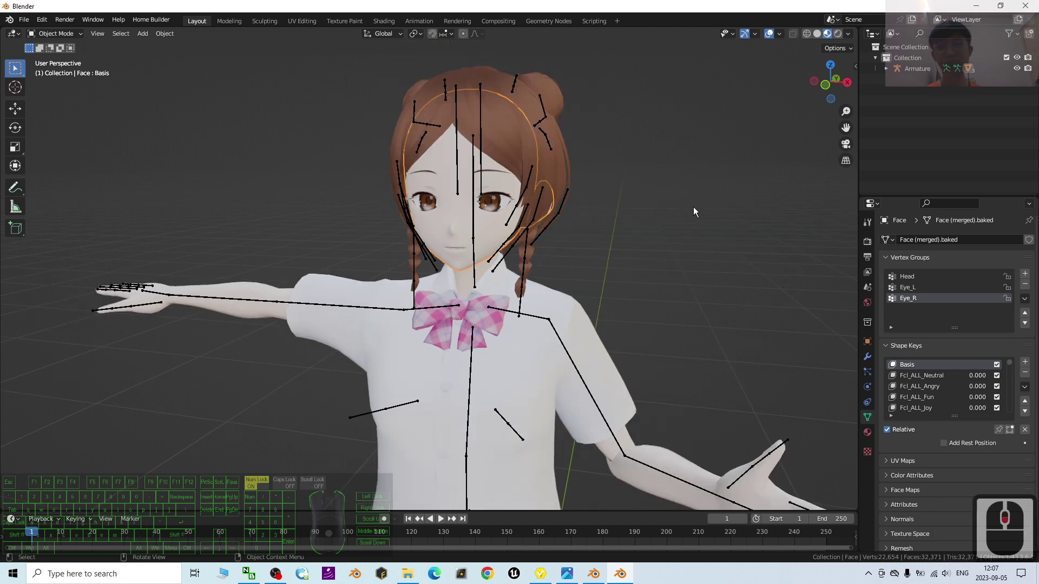
pyautogui.scroll(2, 693, 207)
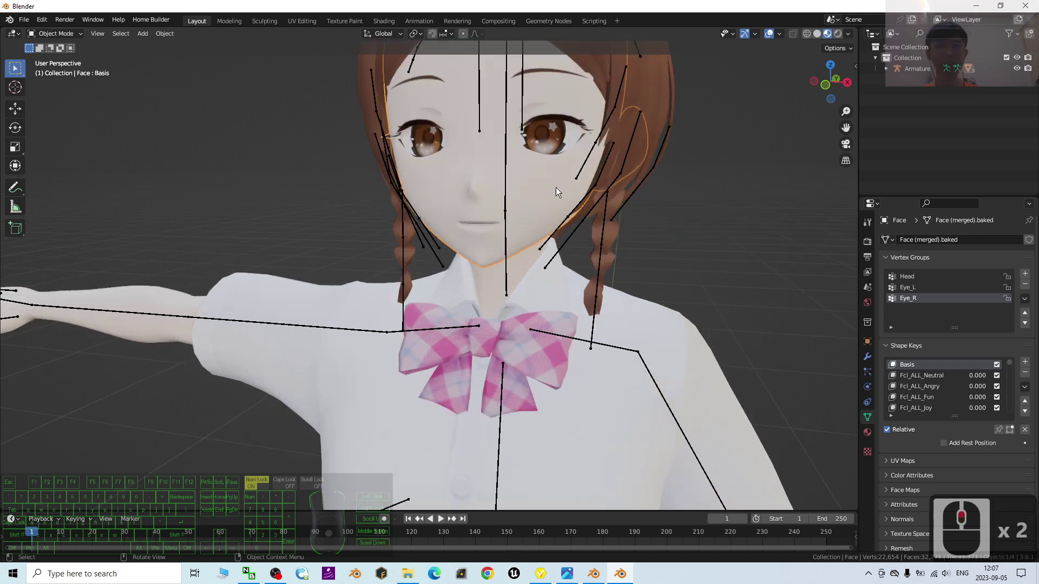
# - Minimize Blender, switch to VRoid Studio, maximize its window and examine the original character on the Export as VRM screen
pyautogui.click(976, 6)
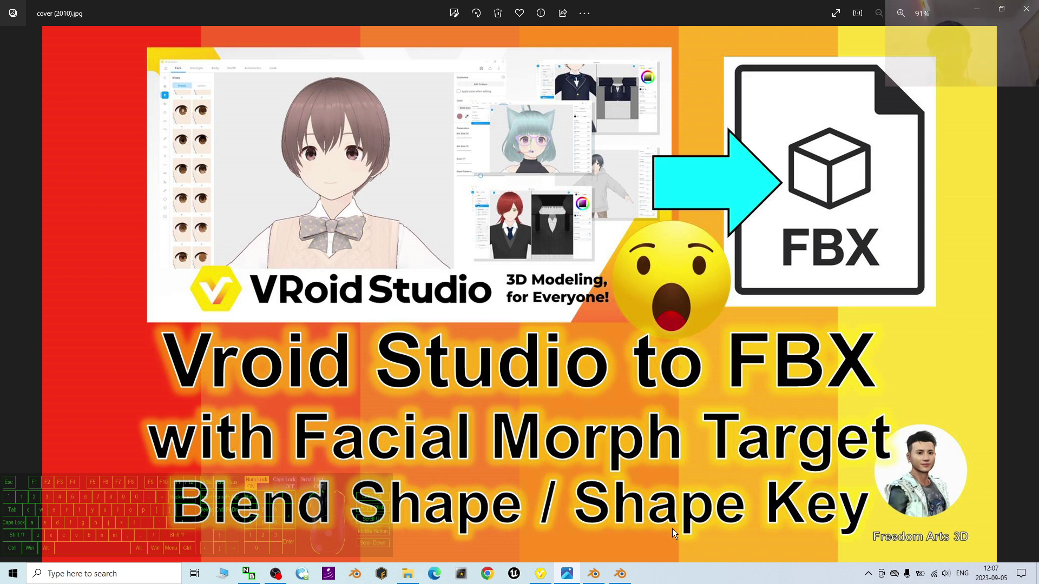
pyautogui.click(540, 573)
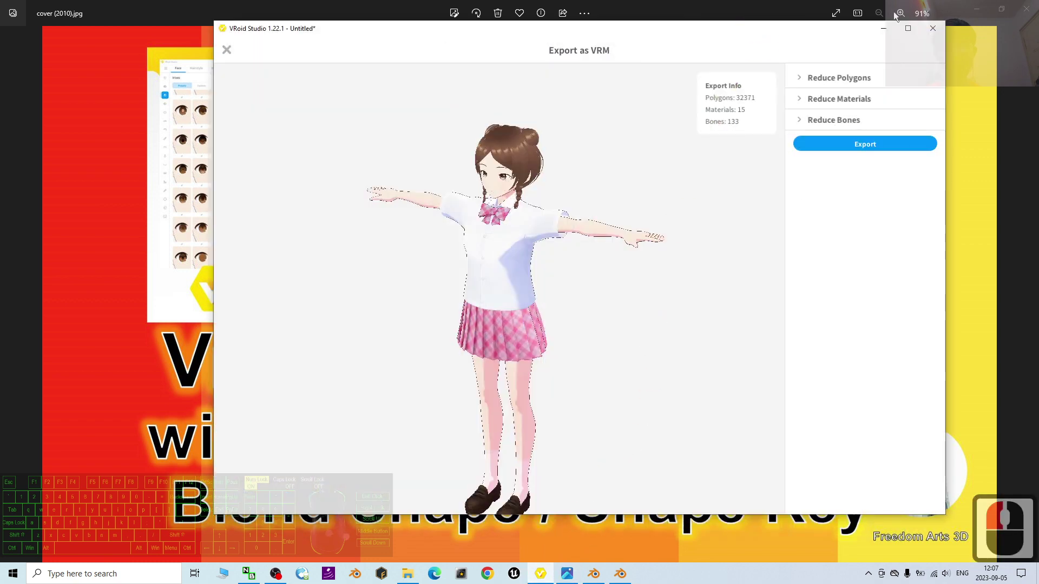
pyautogui.click(904, 31)
pyautogui.scroll(4, 490, 288)
pyautogui.moveTo(566, 340); pyautogui.dragTo(607, 337, button='right')
# - Switch to the other Blender window with the CATS add-on and examine the character's full body, face and armature from several angles
pyautogui.click(594, 573)
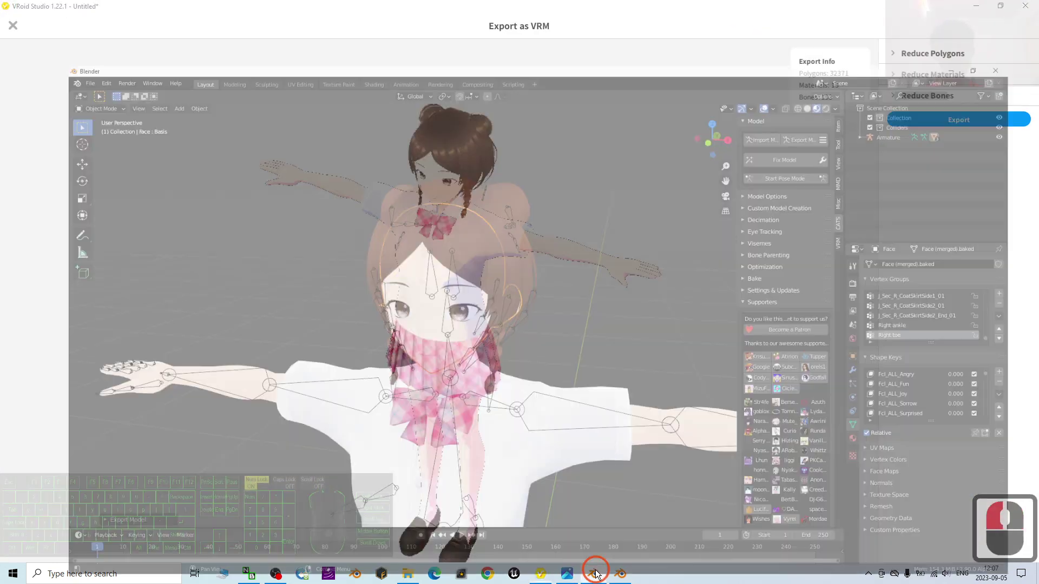
pyautogui.scroll(3, 609, 313)
pyautogui.scroll(-7, 608, 294)
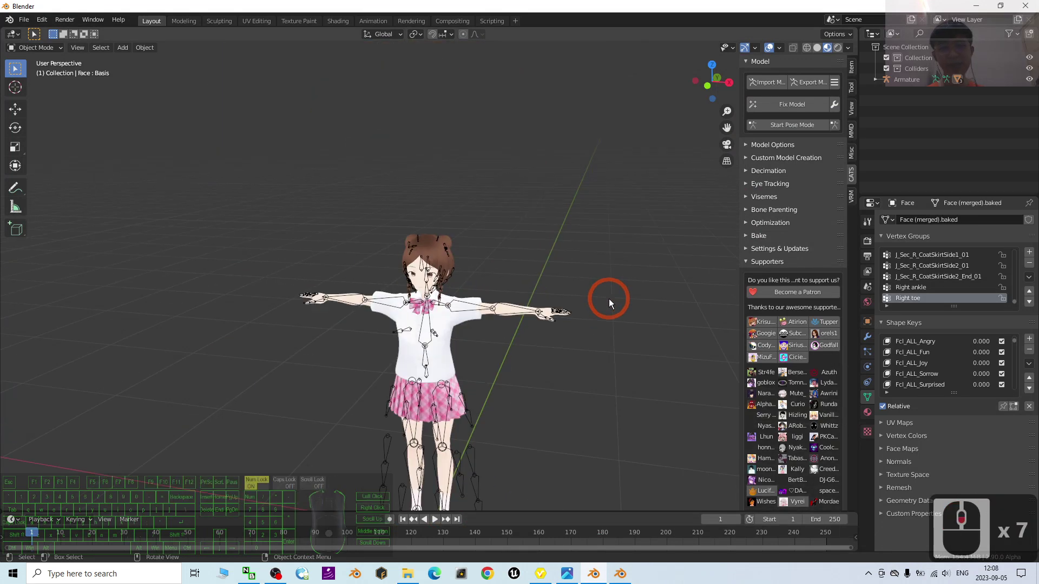
pyautogui.moveTo(504, 425); pyautogui.dragTo(584, 416, button='middle')
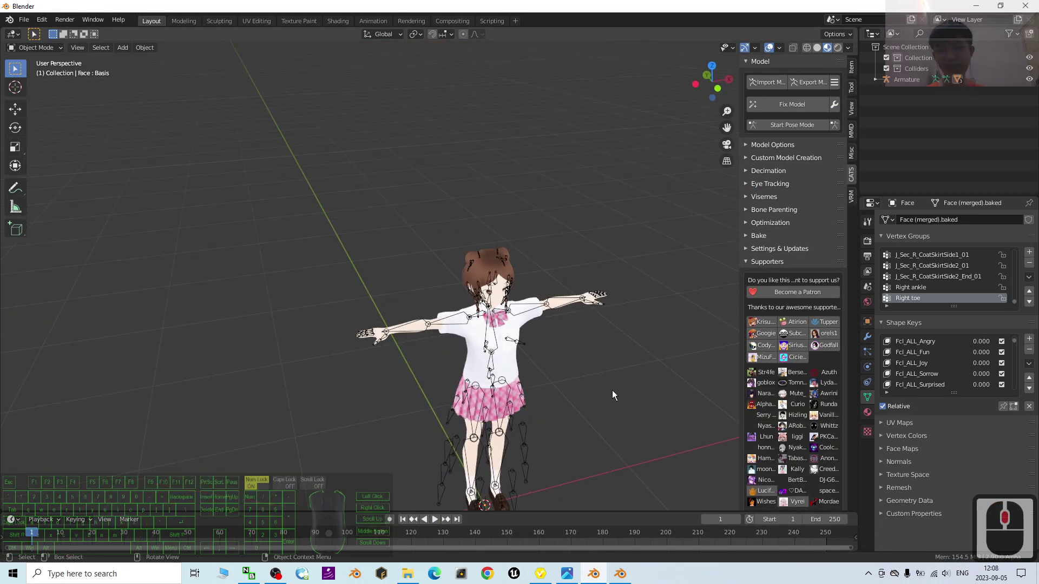
pyautogui.scroll(5, 601, 341)
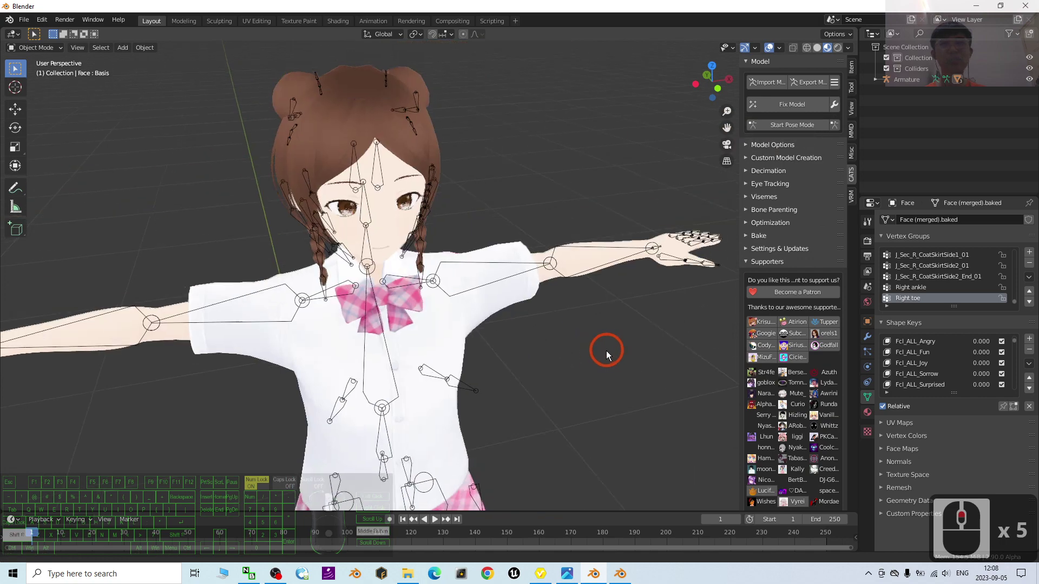
pyautogui.keyDown('shift'); pyautogui.moveTo(605, 350); pyautogui.dragTo(576, 449, button='middle'); pyautogui.keyUp('shift')
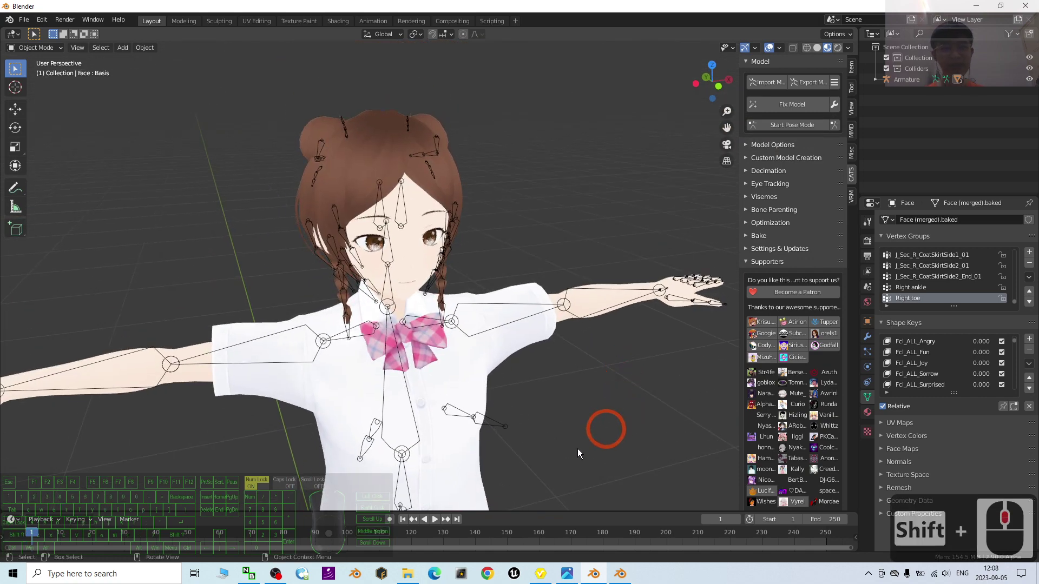